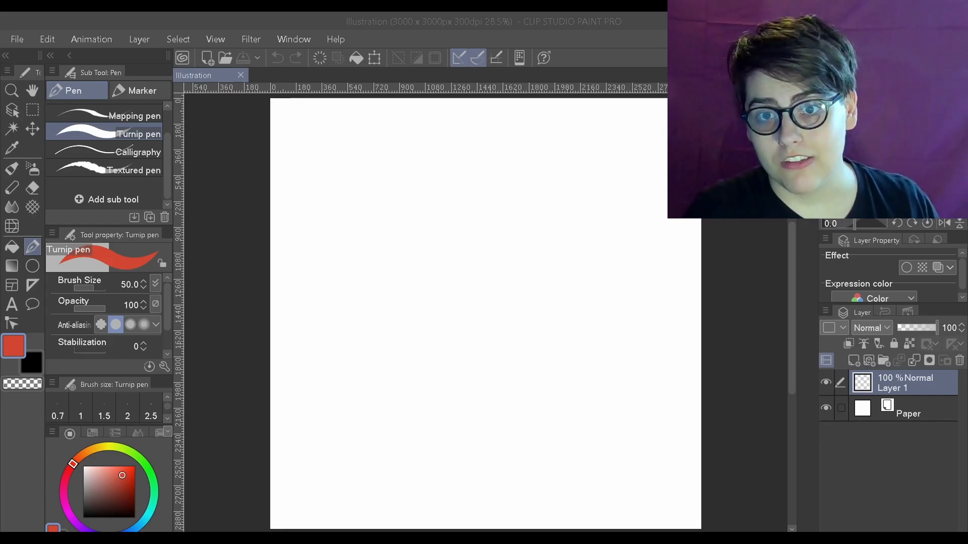
Switch to Paint and select the Pencil with a 3px line size.
key(alt+Tab)
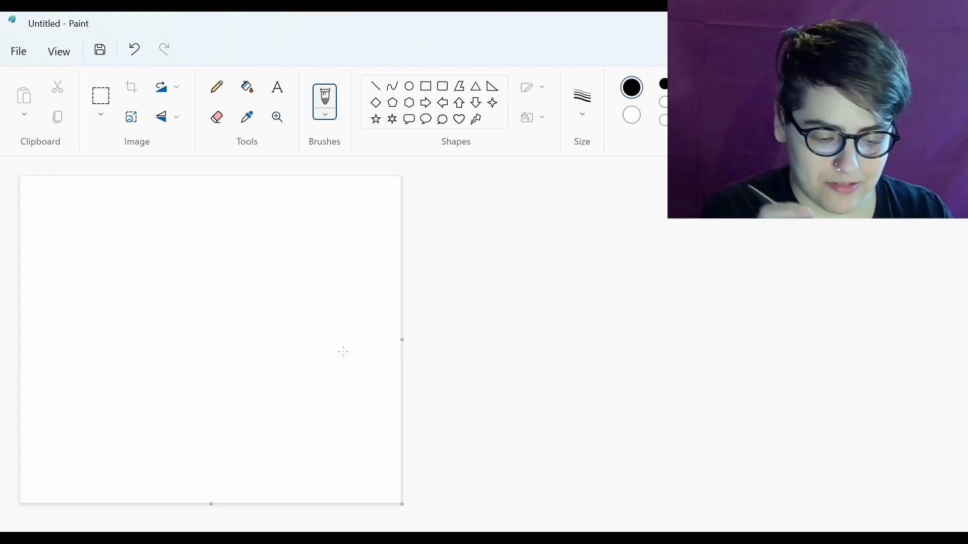
click(335, 115)
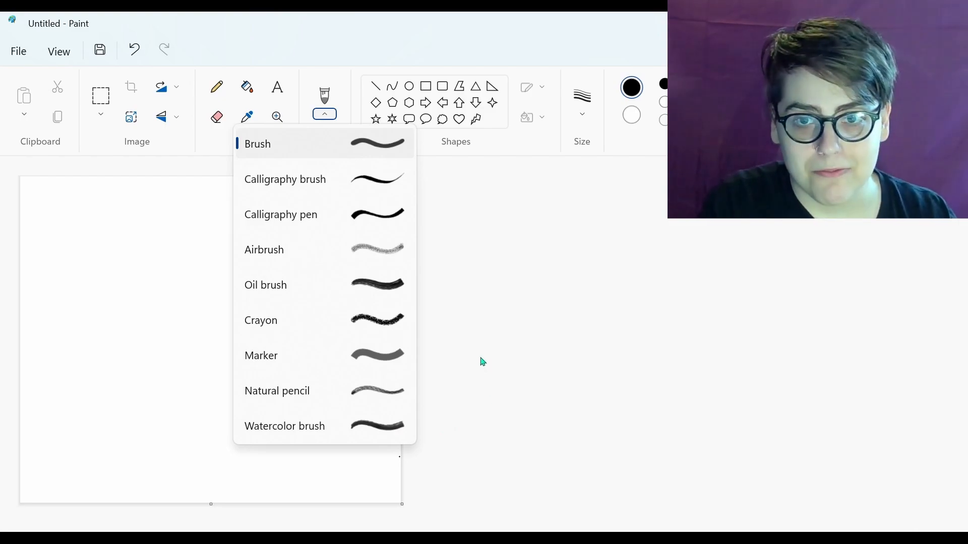
click(334, 118)
click(217, 87)
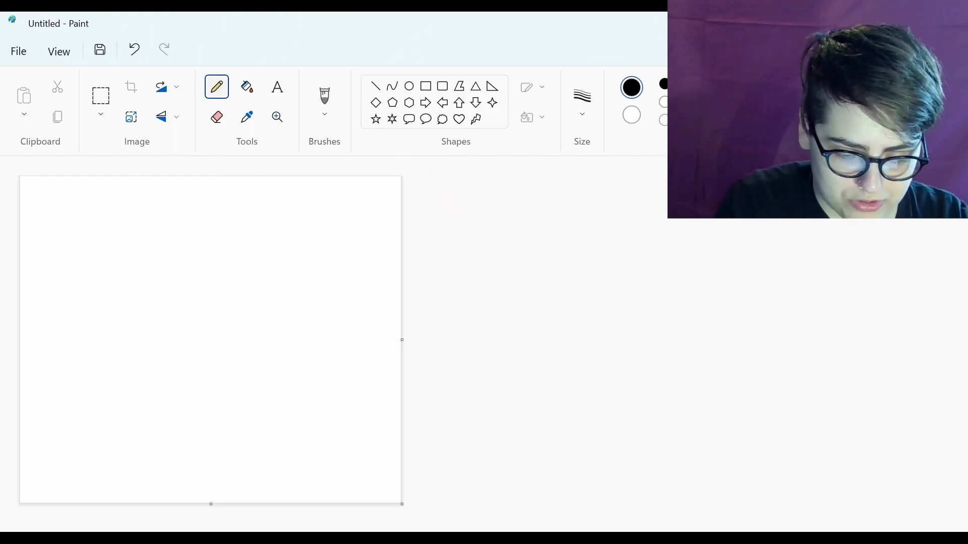
click(589, 121)
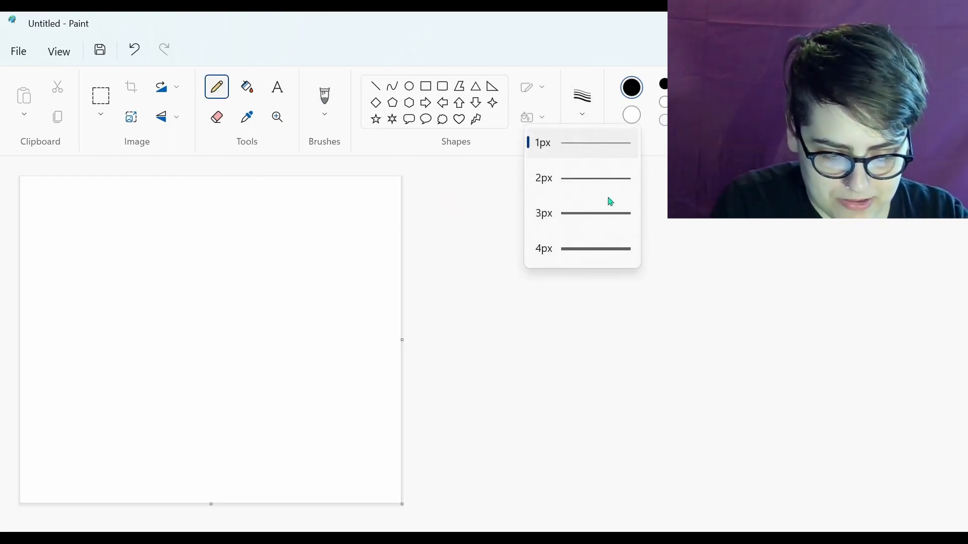
click(603, 217)
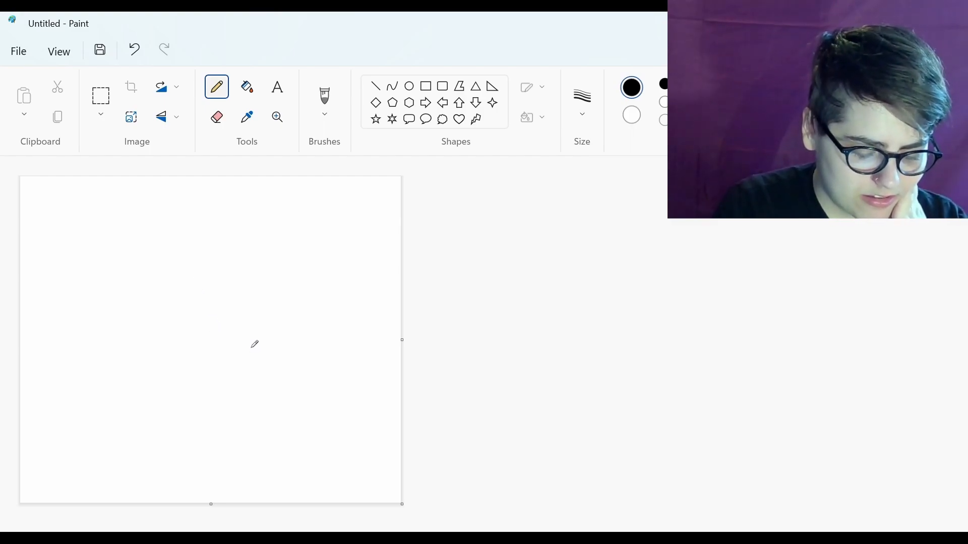
Sketch one continuous winding black pencil line that loops from the canvas centre down to its lower edge, undoing and redrawing its end.
mouse_move(245, 351)
mouse_down()
mouse_move(225, 336)
mouse_move(237, 303)
mouse_move(294, 354)
mouse_move(223, 384)
mouse_move(198, 296)
mouse_move(222, 271)
mouse_move(238, 280)
mouse_move(217, 240)
mouse_move(121, 289)
mouse_move(172, 317)
mouse_move(141, 387)
mouse_move(188, 414)
mouse_move(195, 436)
mouse_move(230, 421)
mouse_move(203, 422)
mouse_move(200, 400)
mouse_move(150, 375)
mouse_move(97, 387)
mouse_move(125, 375)
mouse_move(143, 459)
mouse_move(169, 447)
mouse_up()
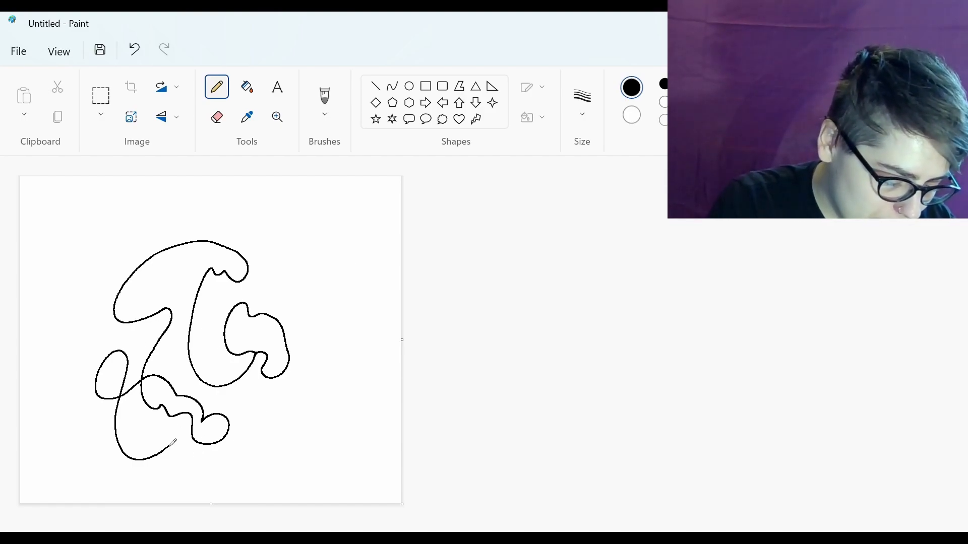
key(ctrl+z)
mouse_move(175, 442)
mouse_down()
mouse_move(194, 452)
mouse_move(199, 489)
mouse_up()
key(ctrl+z)
mouse_move(177, 442)
mouse_down()
mouse_move(195, 461)
mouse_move(195, 504)
mouse_up()
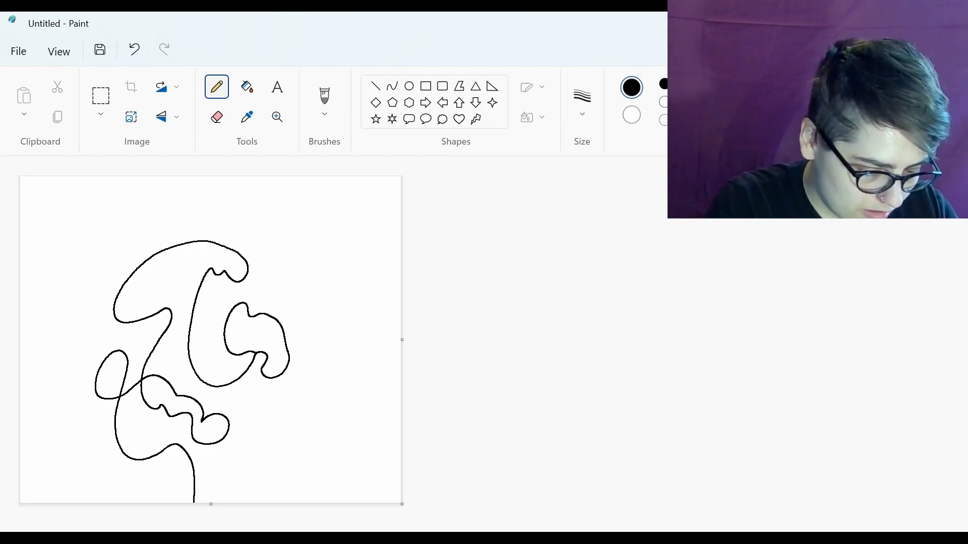
Choose the ellipse shape, undo the trial circle, and set its outline thickness to 3px.
click(411, 90)
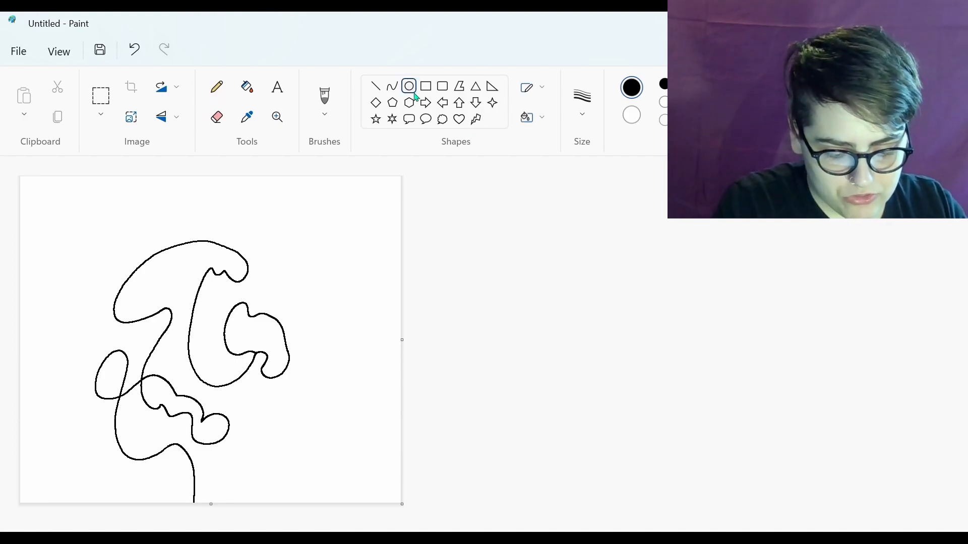
drag(263, 260, 334, 338)
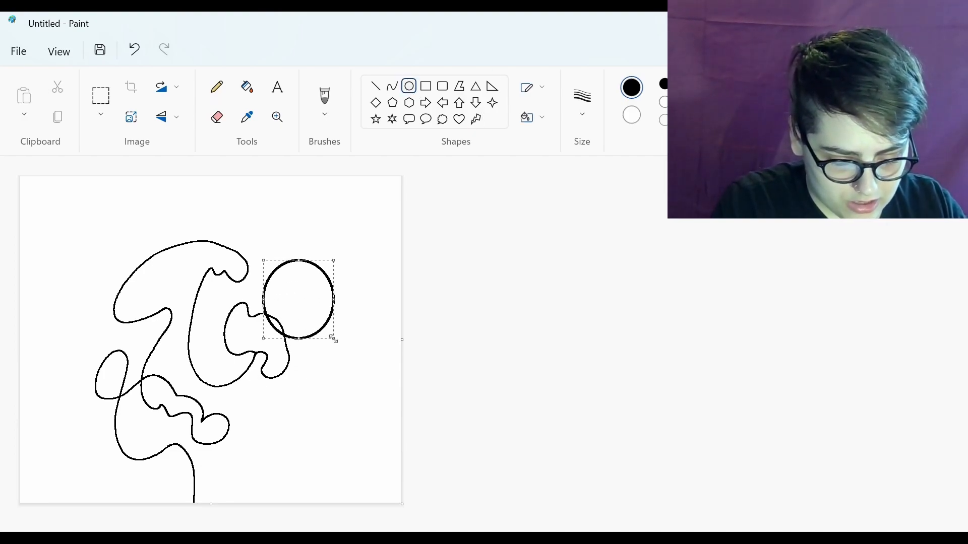
key(ctrl+z)
click(583, 126)
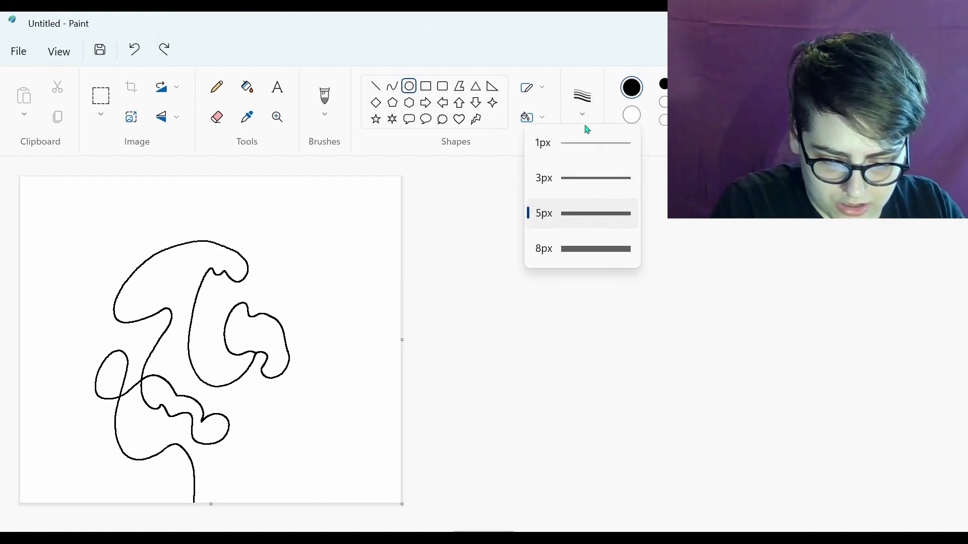
click(588, 191)
Place large overlapping circles around the winding line, letting one run off the canvas's upper edge and another off its lower-right corner.
drag(262, 242, 379, 360)
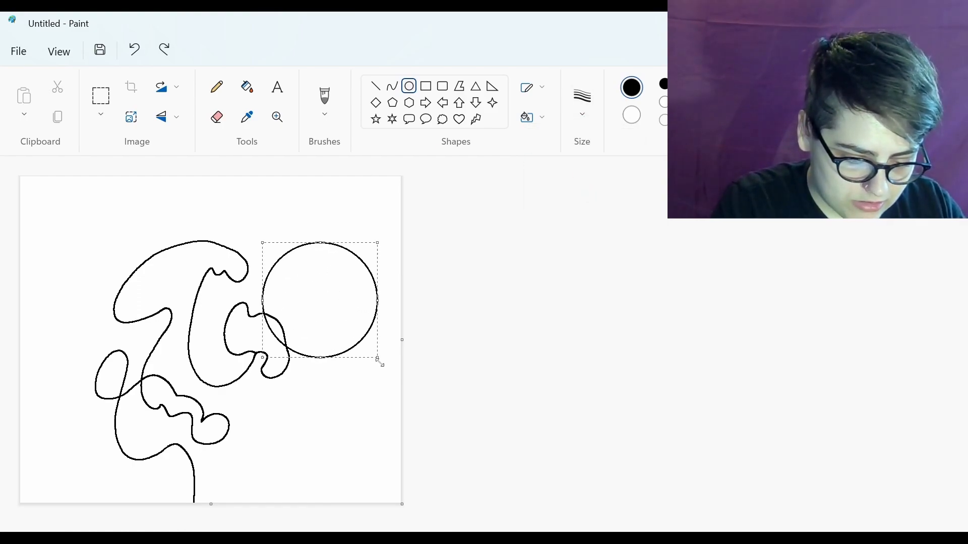
drag(100, 200, 219, 330)
drag(23, 323, 142, 449)
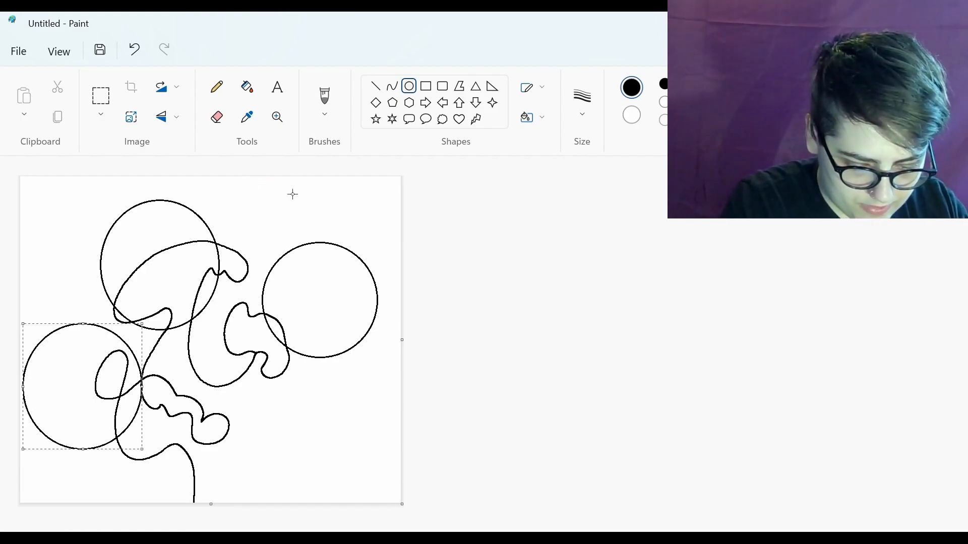
drag(334, 261, 221, 157)
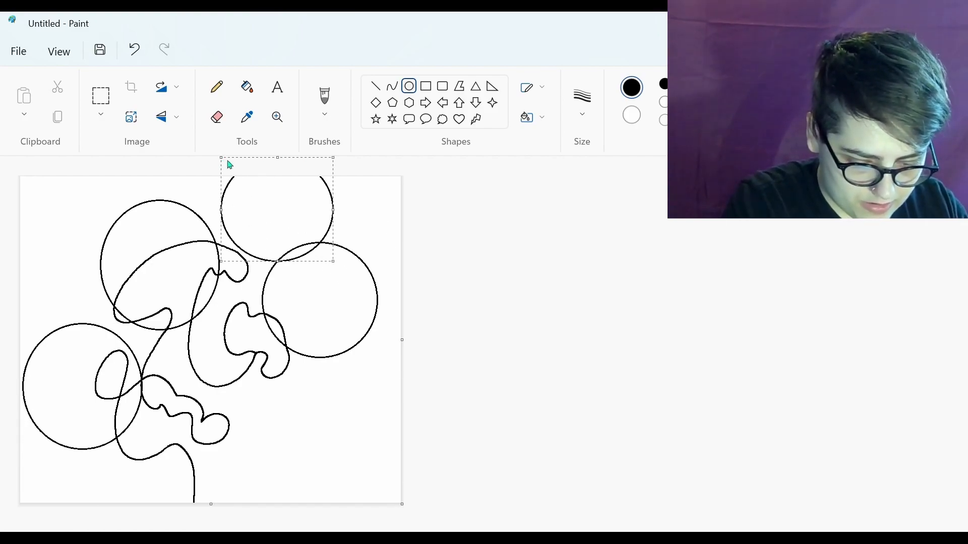
mouse_move(405, 506)
mouse_down()
mouse_move(392, 499)
mouse_move(410, 509)
mouse_up()
key(ctrl+z)
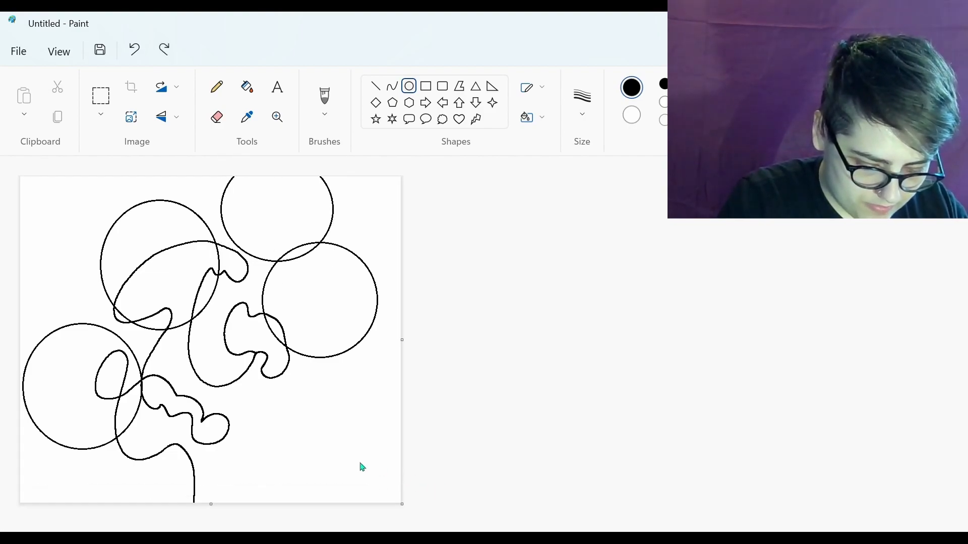
drag(286, 433, 445, 542)
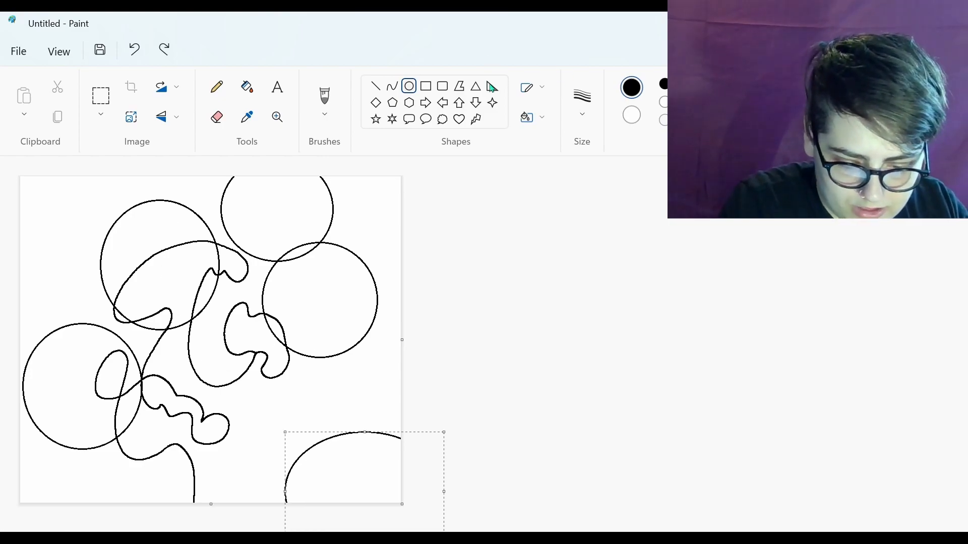
Draw five long curved pencil lines across the canvas from edge to edge, plus freehand ovals in the upper-left and lower-right areas.
click(443, 89)
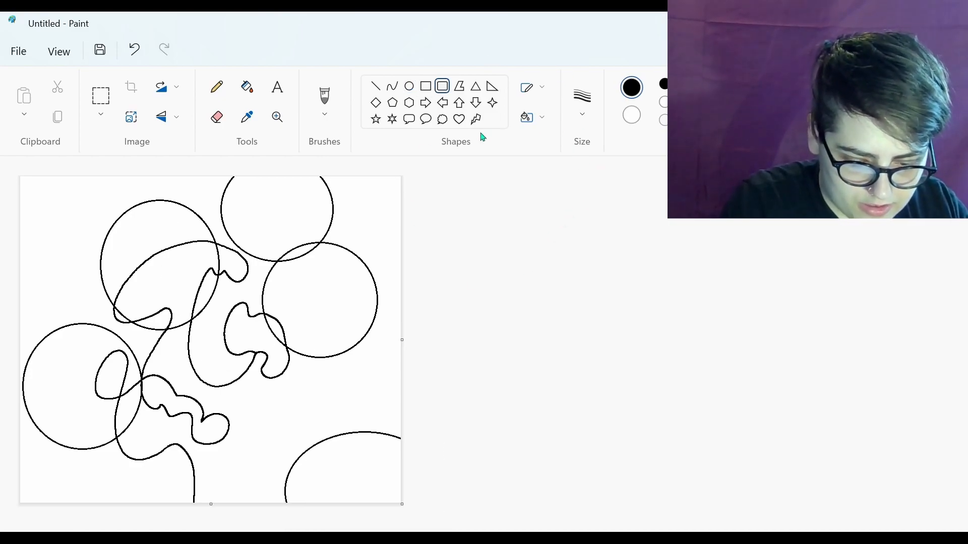
click(220, 89)
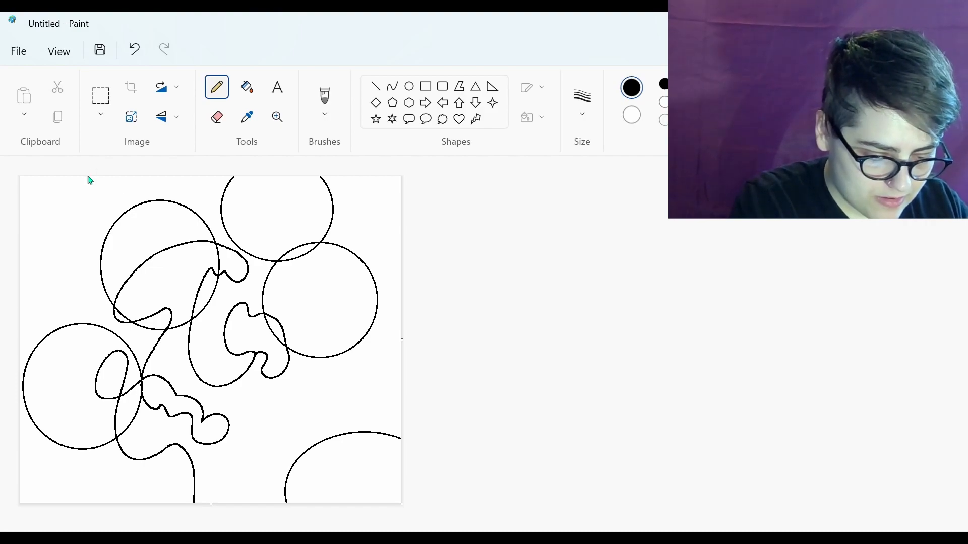
mouse_move(98, 178)
mouse_down()
mouse_move(173, 306)
mouse_move(263, 374)
mouse_move(379, 417)
mouse_move(477, 518)
mouse_up()
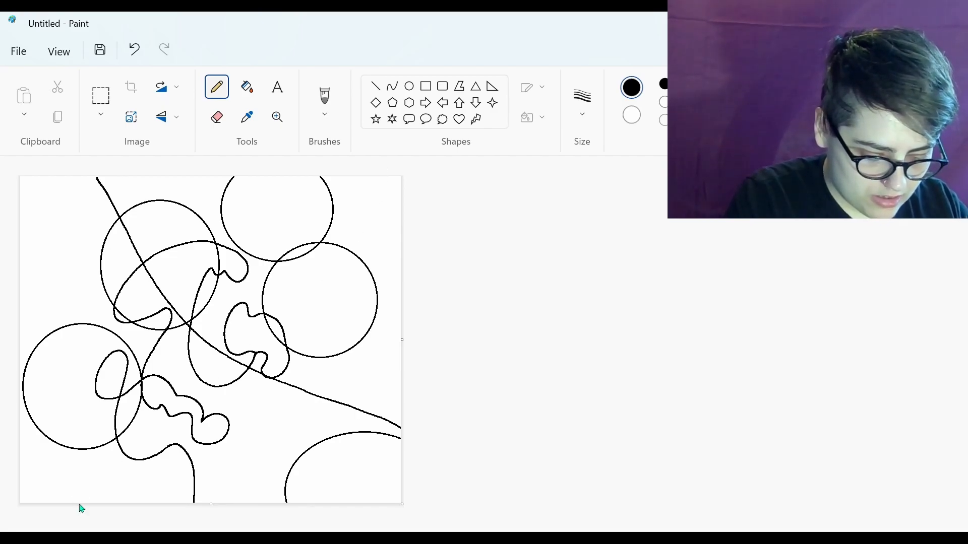
mouse_move(77, 501)
mouse_down()
mouse_move(74, 398)
mouse_move(320, 194)
mouse_move(252, 172)
mouse_up()
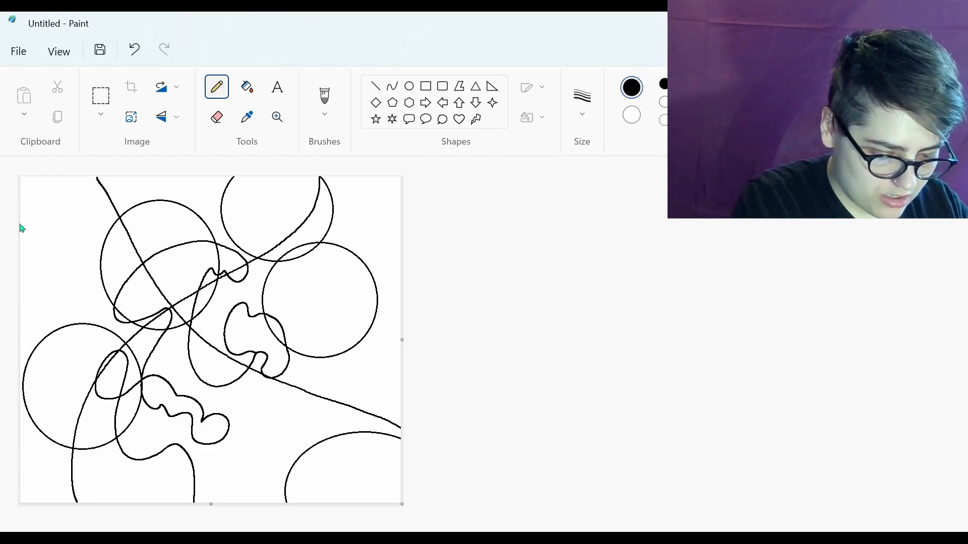
mouse_move(22, 223)
mouse_down()
mouse_move(75, 241)
mouse_move(149, 362)
mouse_move(234, 423)
mouse_move(317, 450)
mouse_move(374, 499)
mouse_up()
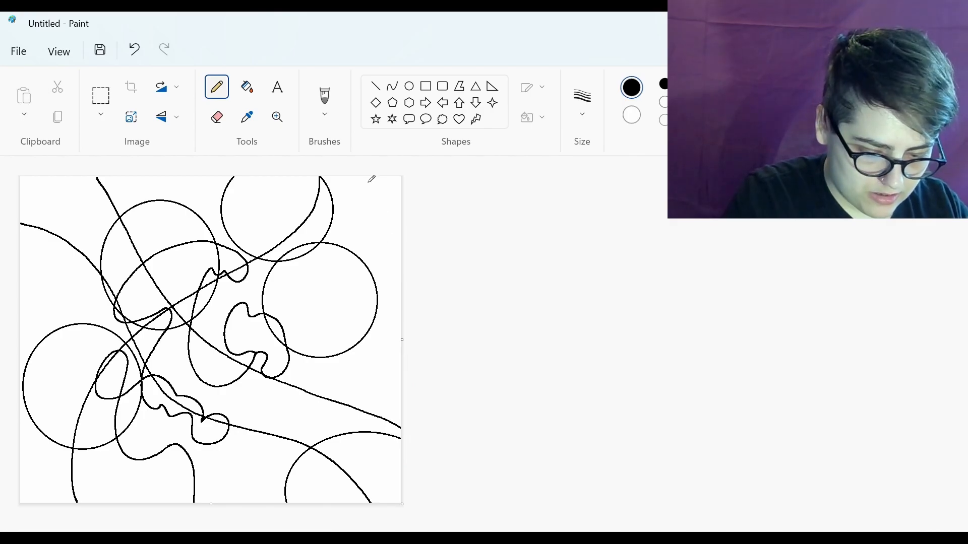
mouse_move(276, 178)
mouse_down()
mouse_move(306, 246)
mouse_move(340, 279)
mouse_move(437, 325)
mouse_up()
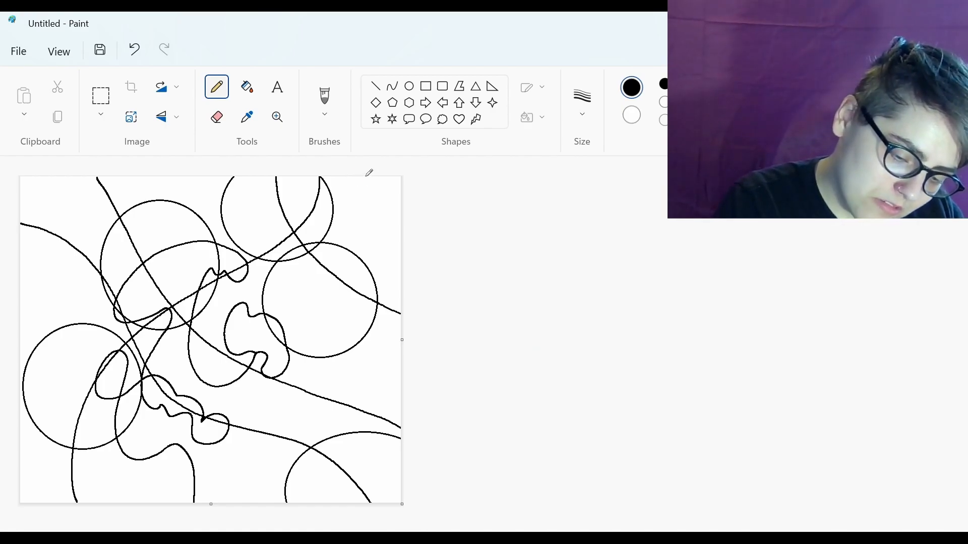
drag(371, 173, 411, 242)
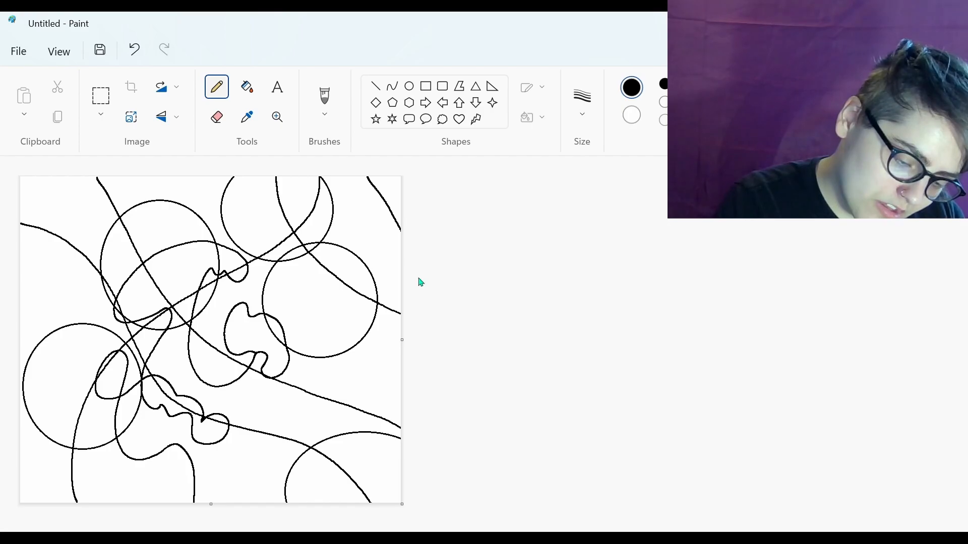
mouse_move(302, 378)
mouse_down()
mouse_move(278, 391)
mouse_move(259, 424)
mouse_move(261, 448)
mouse_move(289, 442)
mouse_move(319, 418)
mouse_move(313, 371)
mouse_up()
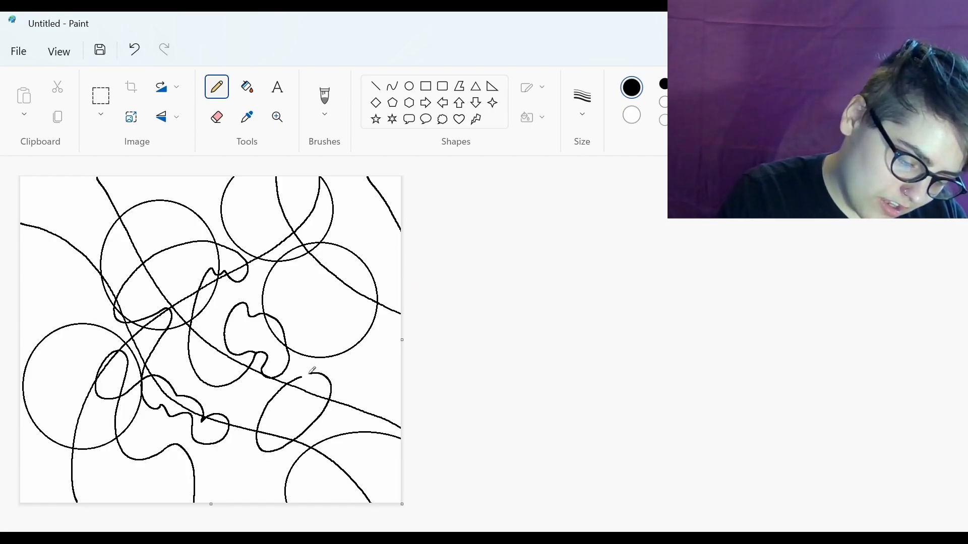
mouse_move(55, 201)
mouse_down()
mouse_move(33, 242)
mouse_move(41, 285)
mouse_move(73, 285)
mouse_move(92, 248)
mouse_move(84, 197)
mouse_move(57, 198)
mouse_move(40, 231)
mouse_move(50, 278)
mouse_move(82, 268)
mouse_move(97, 231)
mouse_move(91, 203)
mouse_move(60, 201)
mouse_up()
Round off the sharp corners in black where lines cross at the upper-left circle's right edge, undoing unsatisfactory strokes.
key(ctrl+z)
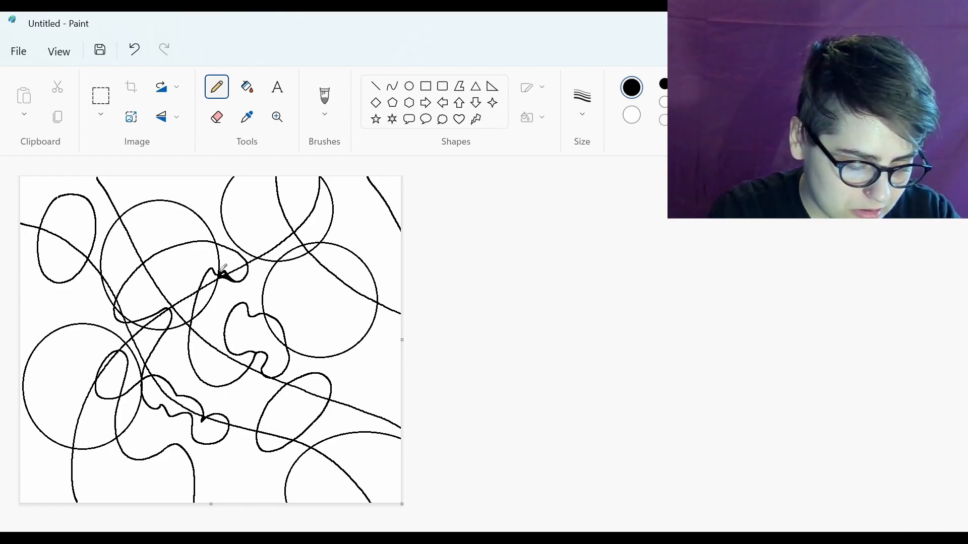
key(ctrl+z)
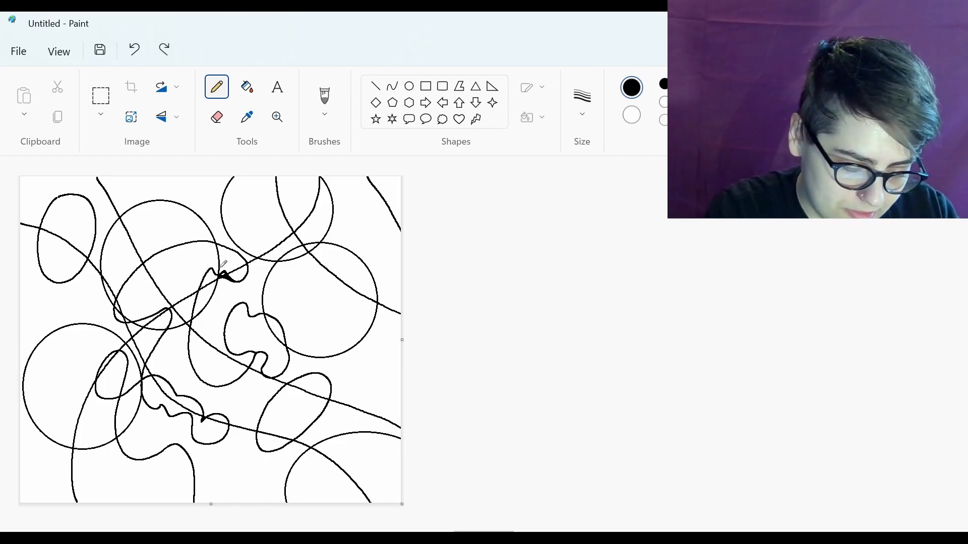
drag(222, 275, 220, 260)
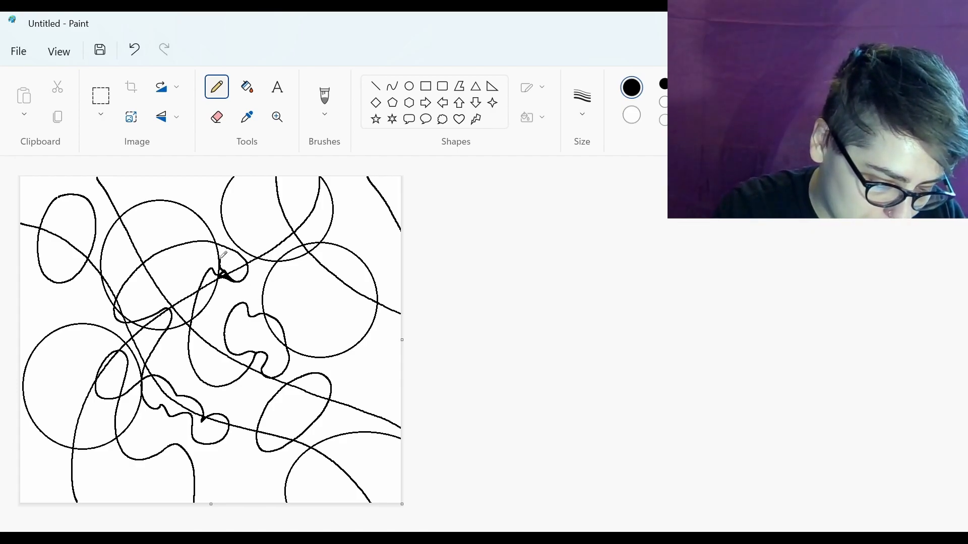
mouse_move(426, 373)
mouse_down()
mouse_move(472, 353)
mouse_move(530, 348)
mouse_move(423, 323)
mouse_move(432, 312)
mouse_move(267, 363)
mouse_move(262, 332)
mouse_move(398, 295)
mouse_up()
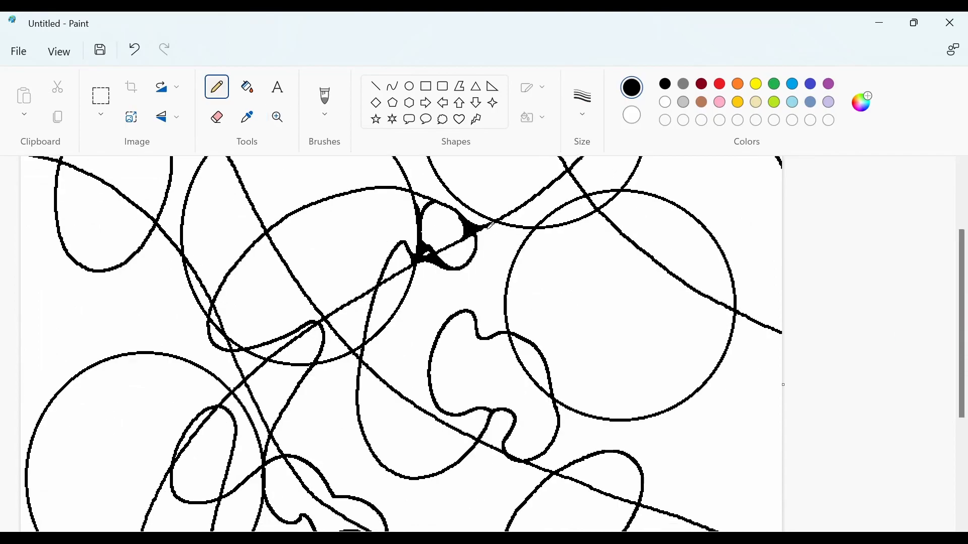
Round and fill the line intersections in black across the upper half of the drawing.
mouse_move(220, 247)
mouse_down()
mouse_move(207, 229)
mouse_move(225, 272)
mouse_up()
drag(156, 350, 152, 338)
mouse_move(66, 290)
mouse_down()
mouse_move(83, 281)
mouse_move(101, 216)
mouse_up()
drag(25, 265, 50, 287)
scroll(910, 281, down, 3)
mouse_move(411, 261)
mouse_down()
mouse_move(371, 319)
mouse_move(310, 298)
mouse_move(323, 320)
mouse_move(344, 291)
mouse_move(348, 322)
mouse_move(471, 429)
mouse_move(481, 398)
mouse_move(421, 244)
mouse_move(522, 325)
mouse_move(562, 386)
mouse_up()
scroll(562, 386, up, 3)
mouse_move(535, 308)
mouse_down()
mouse_move(504, 323)
mouse_move(580, 293)
mouse_move(539, 297)
mouse_move(562, 264)
mouse_move(580, 265)
mouse_move(580, 294)
mouse_move(542, 324)
mouse_move(580, 285)
mouse_move(611, 296)
mouse_up()
scroll(589, 280, up, 1)
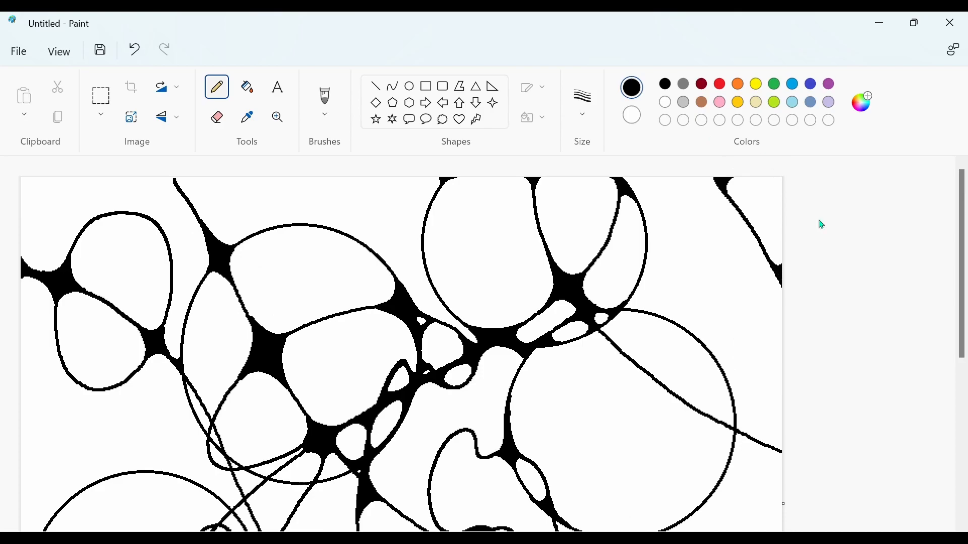
Round the intersections in black around the large right circle, the upper-left circle's lower edge and the central blob.
scroll(706, 275, down, 3)
mouse_move(698, 275)
mouse_down()
mouse_move(756, 322)
mouse_move(721, 275)
mouse_up()
scroll(748, 291, down, 1)
scroll(637, 245, up, 3)
scroll(962, 274, down, 3)
mouse_move(214, 282)
mouse_down()
mouse_move(277, 307)
mouse_move(273, 316)
mouse_move(293, 294)
mouse_up()
scroll(292, 295, down, 1)
mouse_move(509, 371)
mouse_down()
mouse_move(542, 394)
mouse_move(472, 370)
mouse_up()
Round the crossings in black around the lower-right oval, the partial corner circle and the canvas's right edge.
scroll(471, 371, down, 3)
mouse_move(542, 284)
mouse_down()
mouse_move(575, 274)
mouse_move(635, 301)
mouse_move(570, 216)
mouse_move(645, 312)
mouse_up()
scroll(751, 294, down, 1)
drag(779, 361, 756, 341)
mouse_move(502, 348)
mouse_down()
mouse_move(544, 378)
mouse_move(600, 395)
mouse_move(670, 383)
mouse_up()
drag(718, 507, 734, 504)
mouse_move(628, 399)
mouse_down()
mouse_move(587, 414)
mouse_move(499, 376)
mouse_up()
scroll(944, 396, up, 2)
Fill in the sharp corners in black at the line crossings across the lower middle and lower left of the drawing.
drag(384, 339, 396, 352)
drag(289, 265, 293, 277)
drag(429, 345, 447, 373)
scroll(443, 374, down, 1)
drag(555, 508, 560, 511)
drag(749, 491, 753, 495)
drag(360, 503, 366, 509)
mouse_move(224, 382)
mouse_down()
mouse_move(211, 375)
mouse_move(222, 368)
mouse_up()
mouse_move(237, 277)
mouse_down()
mouse_move(260, 290)
mouse_move(262, 272)
mouse_up()
mouse_move(260, 227)
mouse_down()
mouse_move(267, 267)
mouse_move(277, 252)
mouse_up()
scroll(272, 247, up, 1)
mouse_move(242, 212)
mouse_down()
mouse_move(250, 193)
mouse_move(256, 225)
mouse_move(292, 191)
mouse_move(356, 179)
mouse_up()
scroll(353, 192, up, 2)
Round the remaining crossings in black around the large left circle and the small loops beside it.
click(217, 117)
click(217, 87)
mouse_move(962, 392)
mouse_down()
mouse_move(944, 421)
mouse_move(945, 406)
mouse_up()
drag(216, 263, 230, 261)
drag(176, 306, 190, 287)
drag(223, 256, 229, 248)
mouse_move(224, 328)
mouse_down()
mouse_move(203, 347)
mouse_move(240, 260)
mouse_up()
drag(217, 348, 211, 368)
drag(134, 434, 151, 408)
drag(161, 347, 171, 323)
drag(96, 444, 131, 424)
mouse_move(152, 453)
mouse_down()
mouse_move(128, 469)
mouse_move(98, 446)
mouse_up()
scroll(953, 385, up, 3)
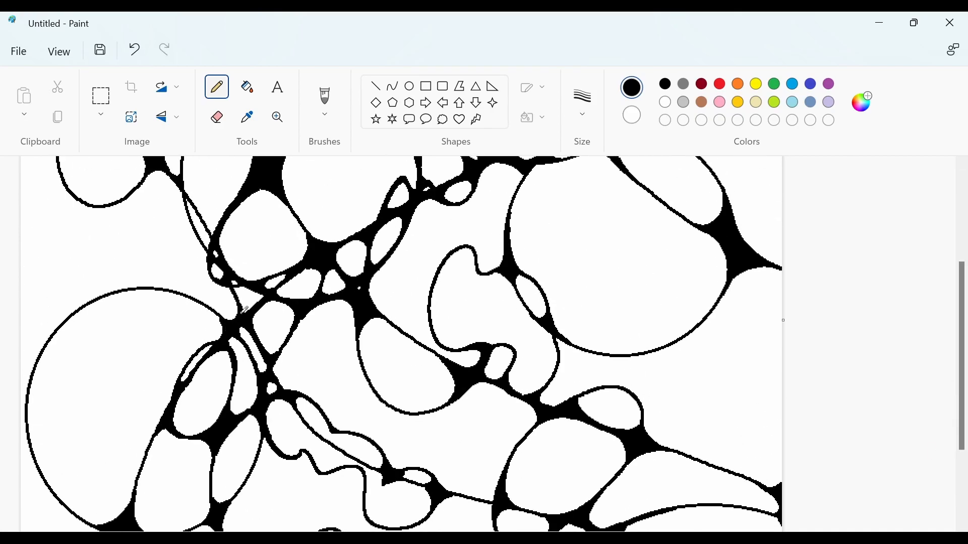
drag(963, 370, 963, 326)
drag(199, 297, 217, 325)
drag(961, 359, 961, 436)
drag(961, 436, 961, 310)
click(277, 117)
right_click(353, 302)
click(216, 117)
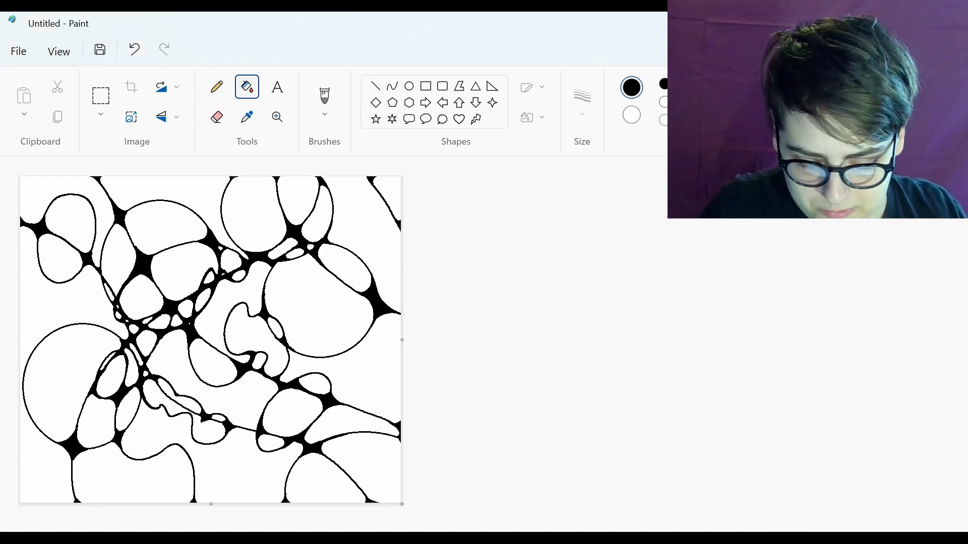
Define a bright yellow-green custom colour for filling the shapes.
click(855, 96)
click(331, 139)
click(536, 152)
drag(323, 126, 320, 126)
mouse_move(538, 150)
mouse_down()
mouse_move(543, 122)
mouse_move(541, 132)
mouse_up()
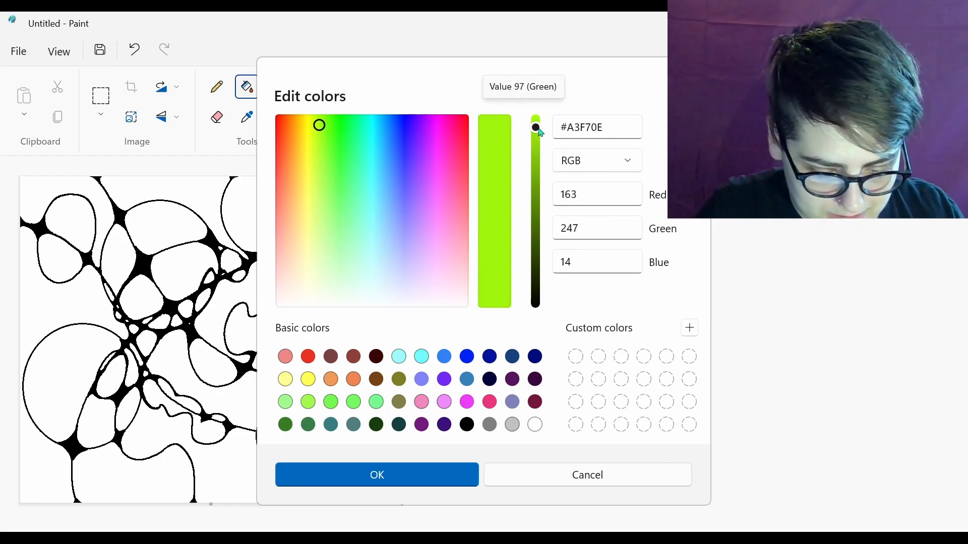
drag(319, 127, 317, 126)
click(402, 473)
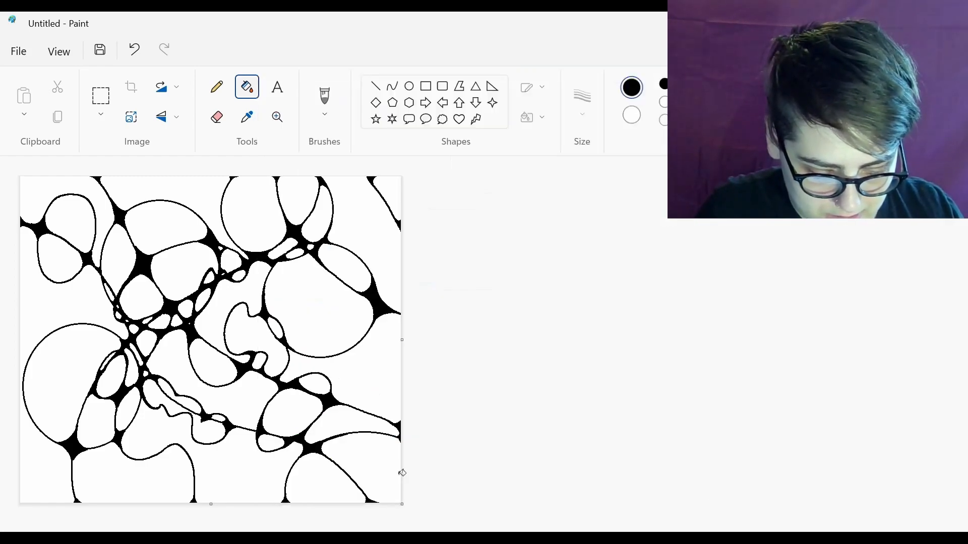
Fill the central blob, the wavy shape below it and the large cell inside the upper-left circle with the yellow-green colour.
click(253, 335)
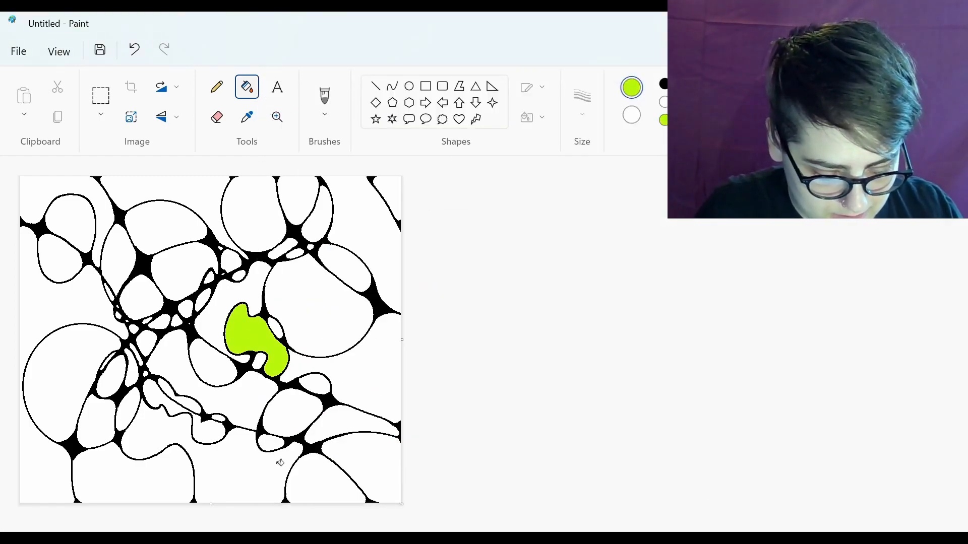
click(202, 429)
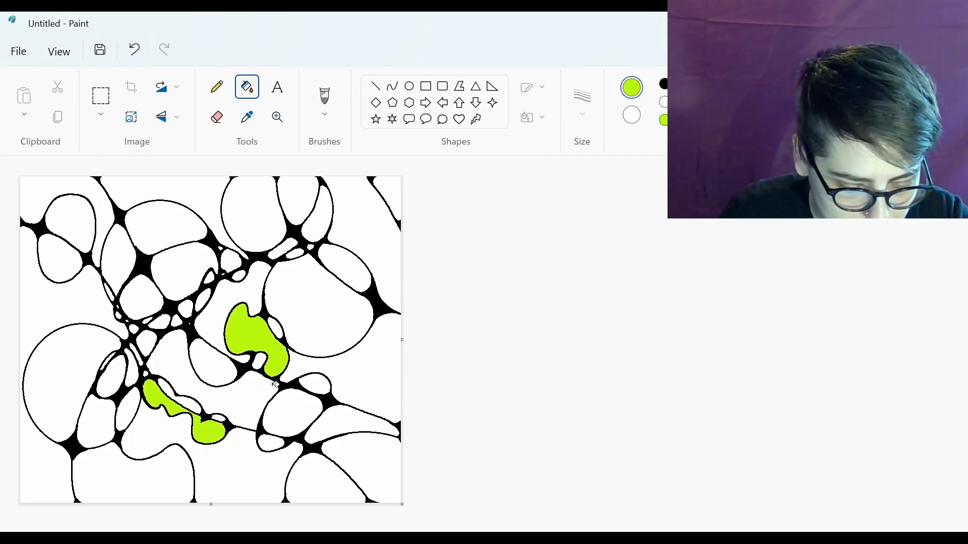
click(166, 264)
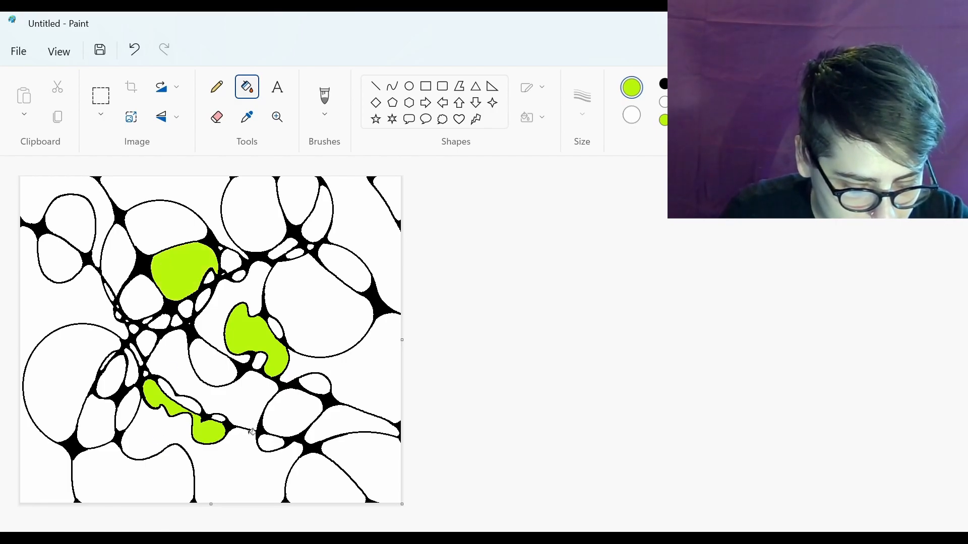
Fill the upper-right oval, top teardrop, upper-right corner, large lower-left cell and lower lobe of the upper-left loops with yellow-green.
click(345, 268)
click(297, 199)
click(398, 187)
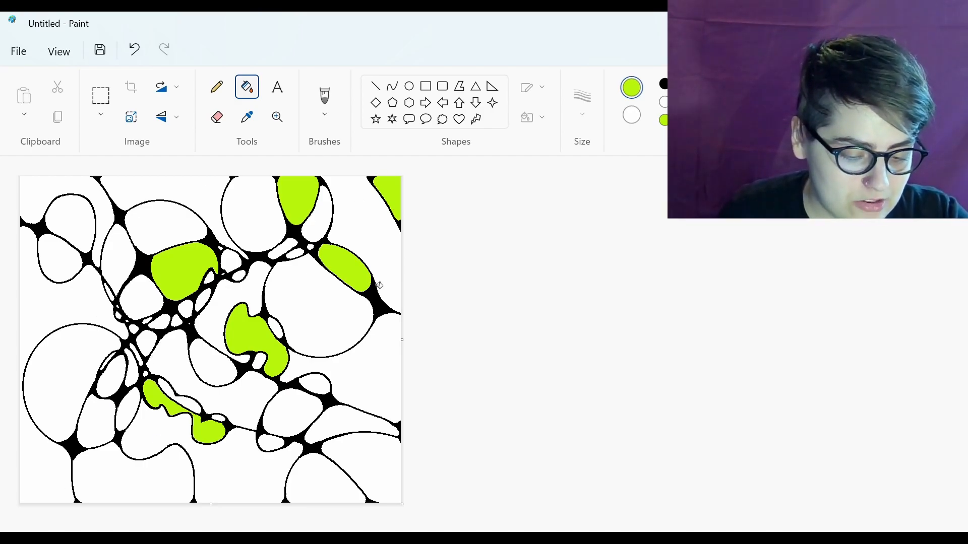
click(108, 458)
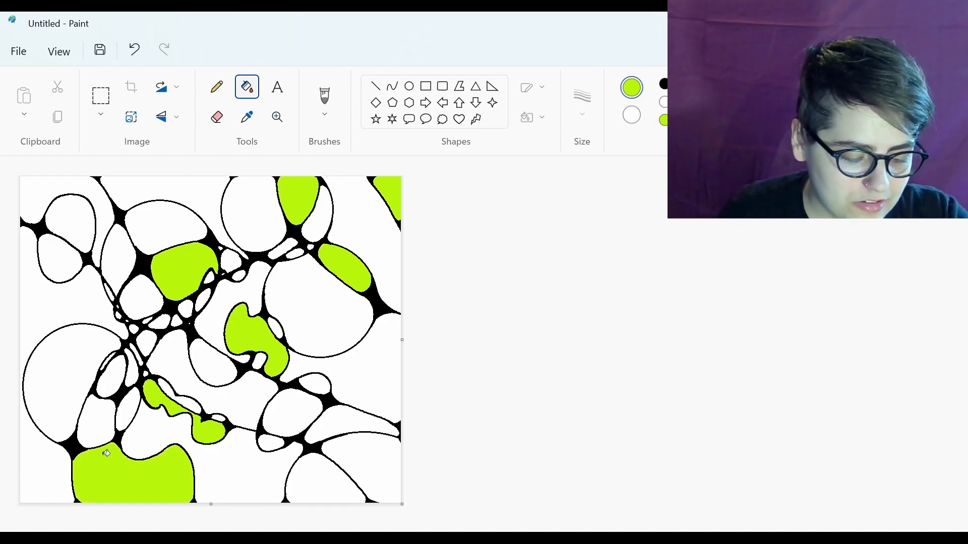
click(60, 257)
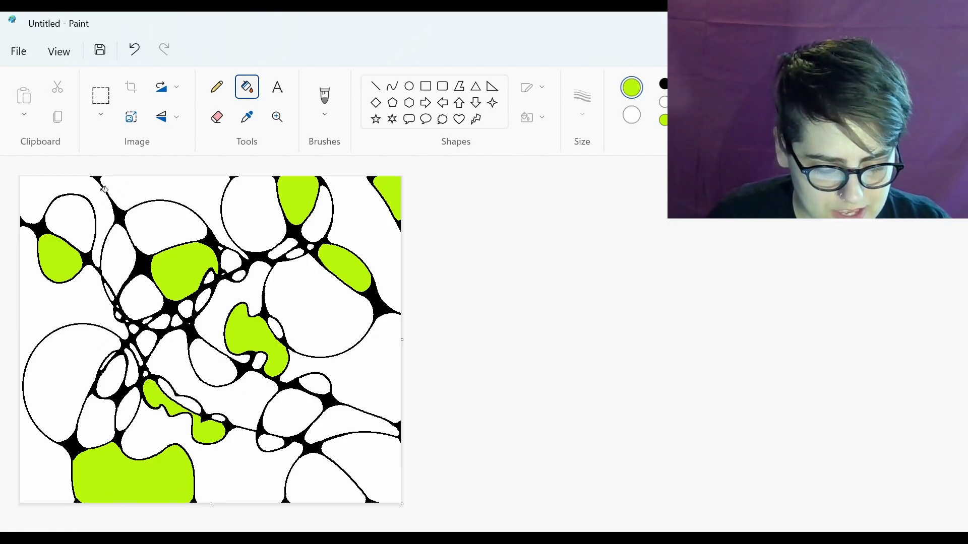
Try the standard turquoise in the large right circle, undo it, and define the custom turquoise #0DB2E6 instead.
click(338, 307)
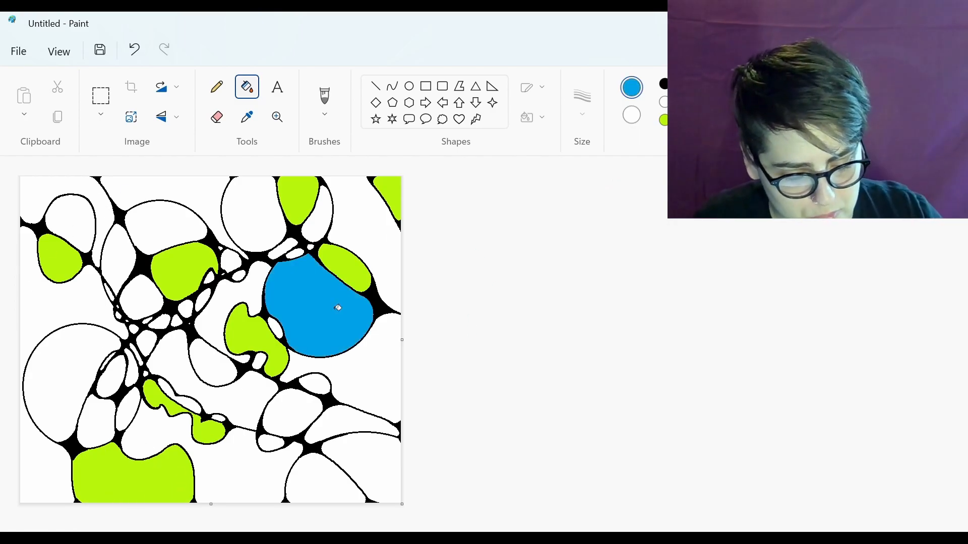
key(ctrl+z)
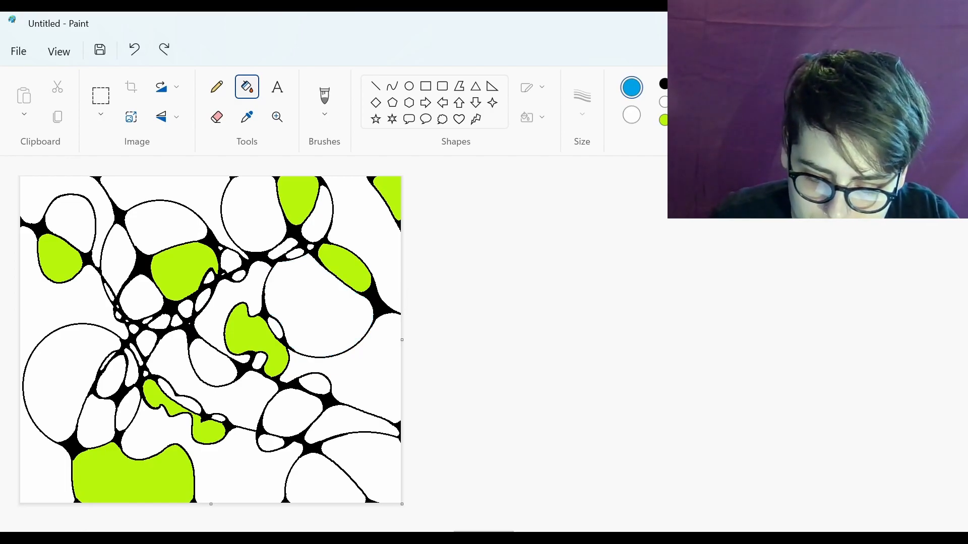
click(853, 96)
drag(530, 144, 534, 134)
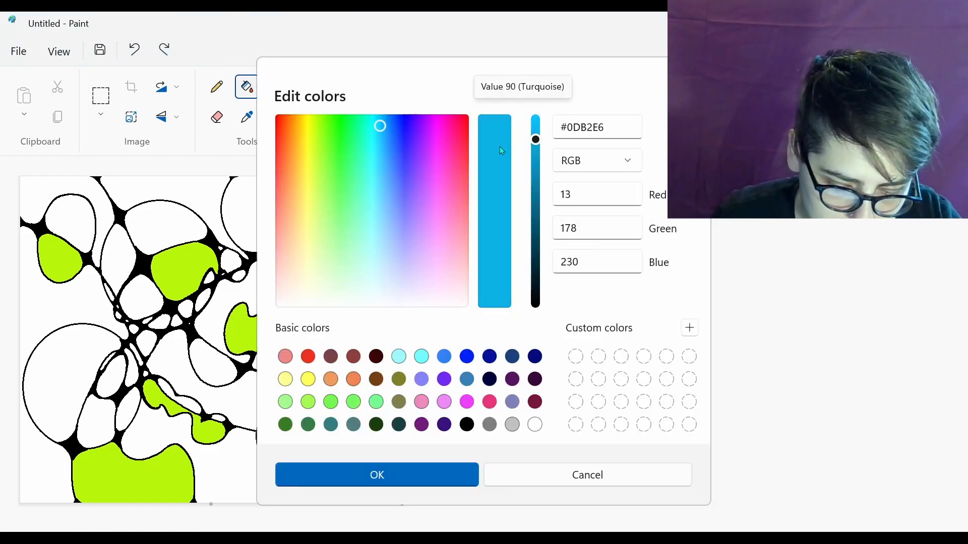
click(388, 479)
Fill the large right circle and several rounded cells across the drawing with the custom turquoise.
click(154, 284)
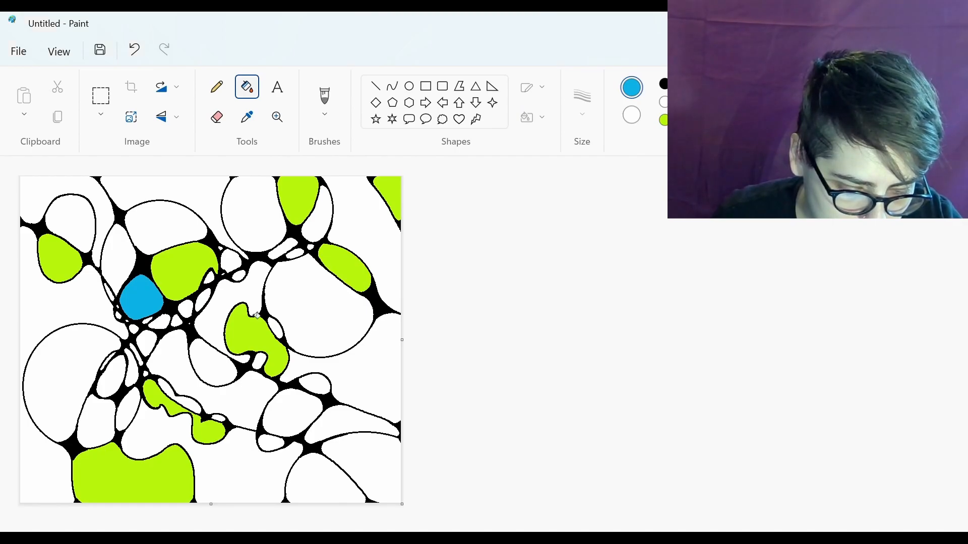
click(312, 305)
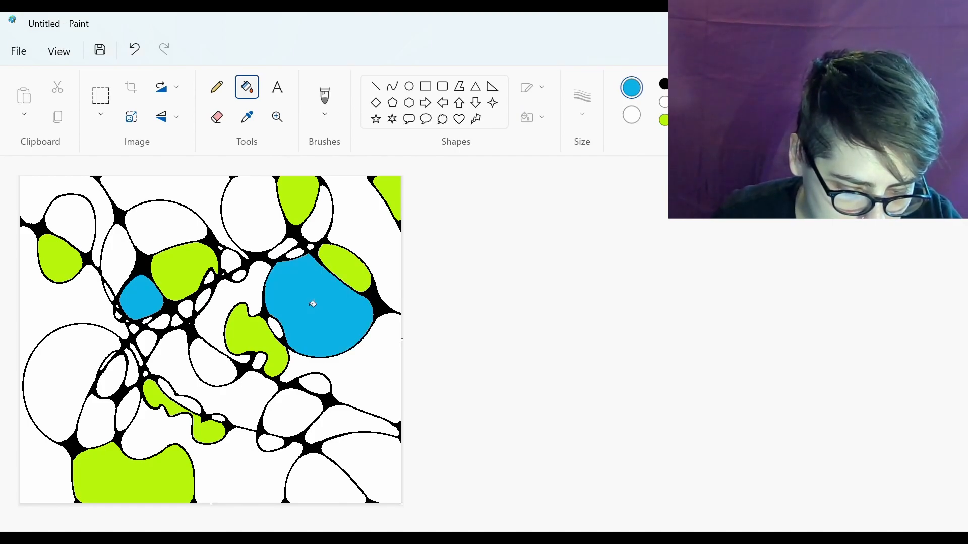
click(304, 411)
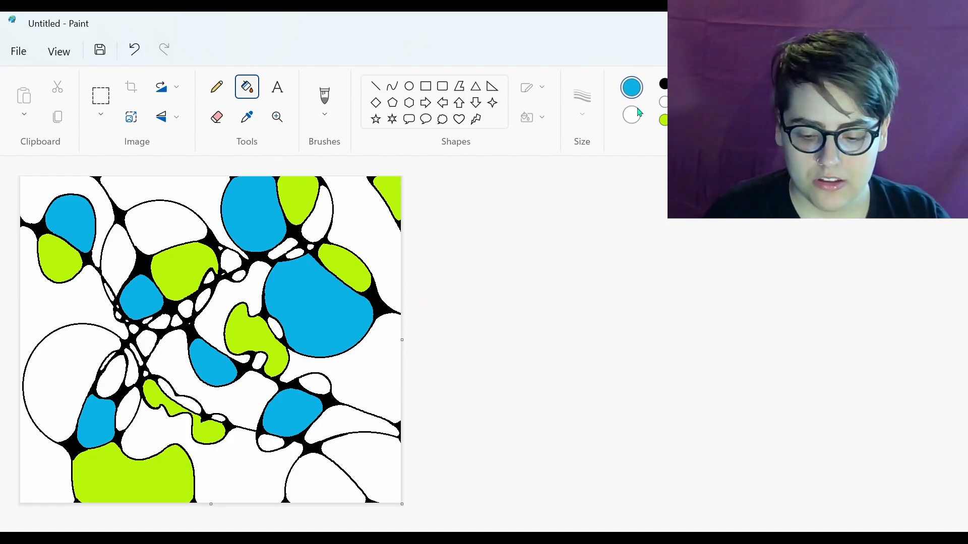
Try a dark indigo custom colour as the fill around the central yellow-green blob, and undo the fill.
click(809, 84)
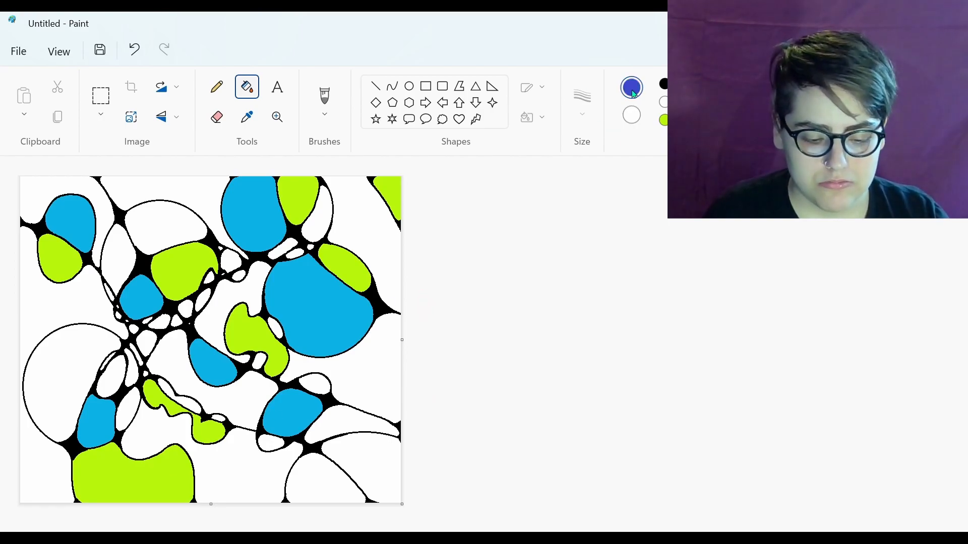
click(855, 92)
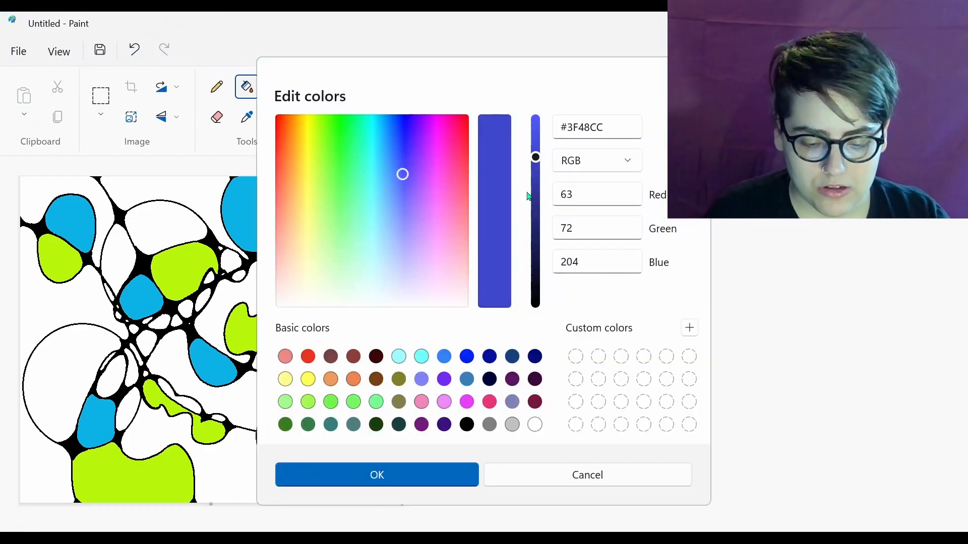
drag(538, 177, 526, 173)
drag(409, 169, 407, 165)
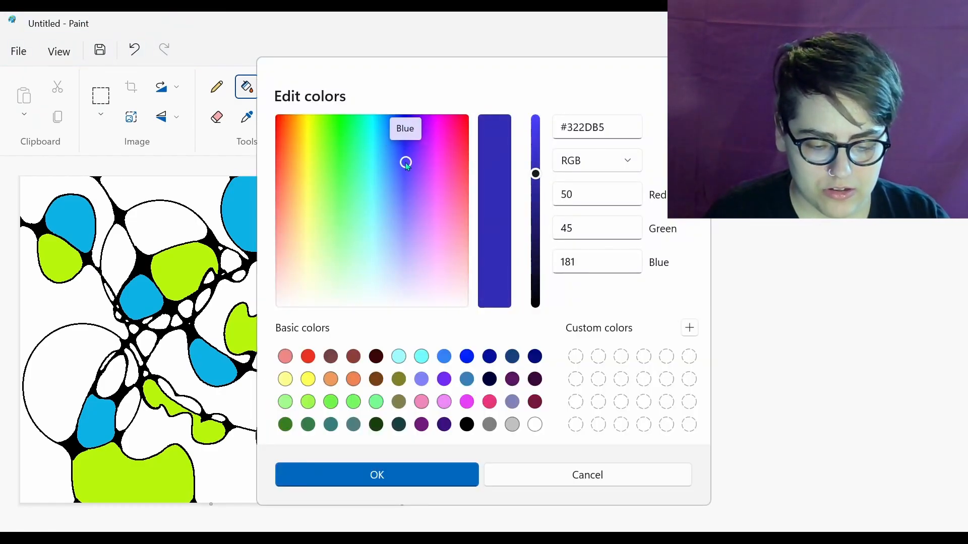
click(535, 182)
click(412, 474)
click(223, 298)
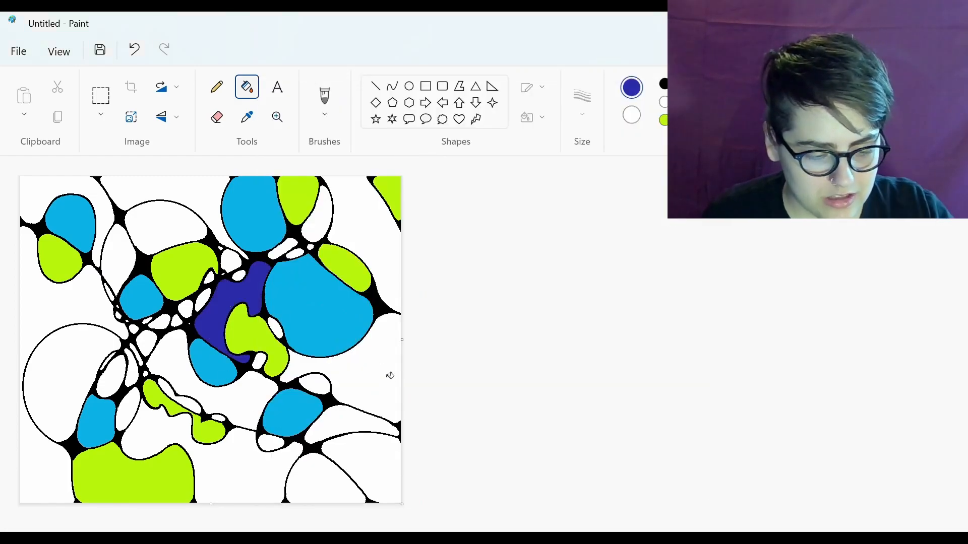
key(ctrl+z)
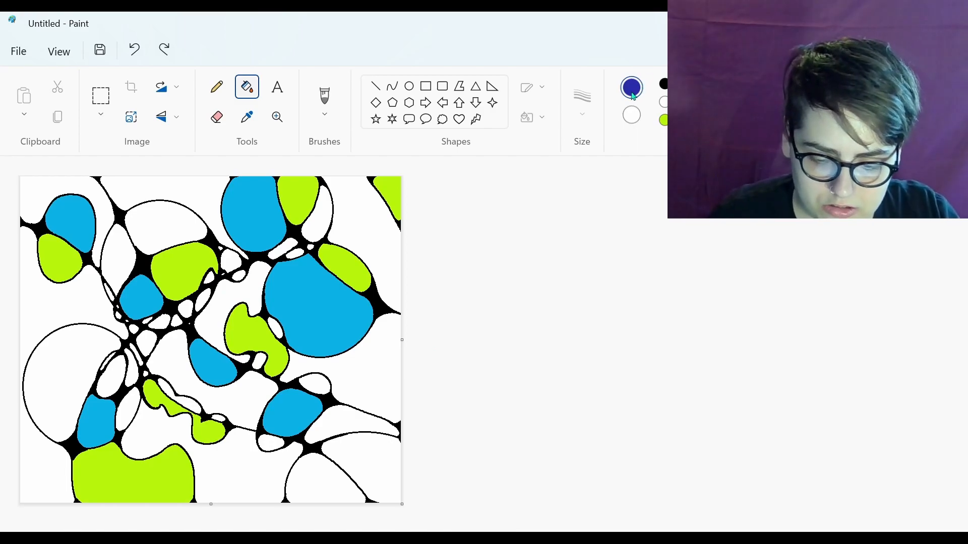
Mix a deep purple custom colour for the outer background areas, and fill the inner background cells with a lighter purple.
click(855, 96)
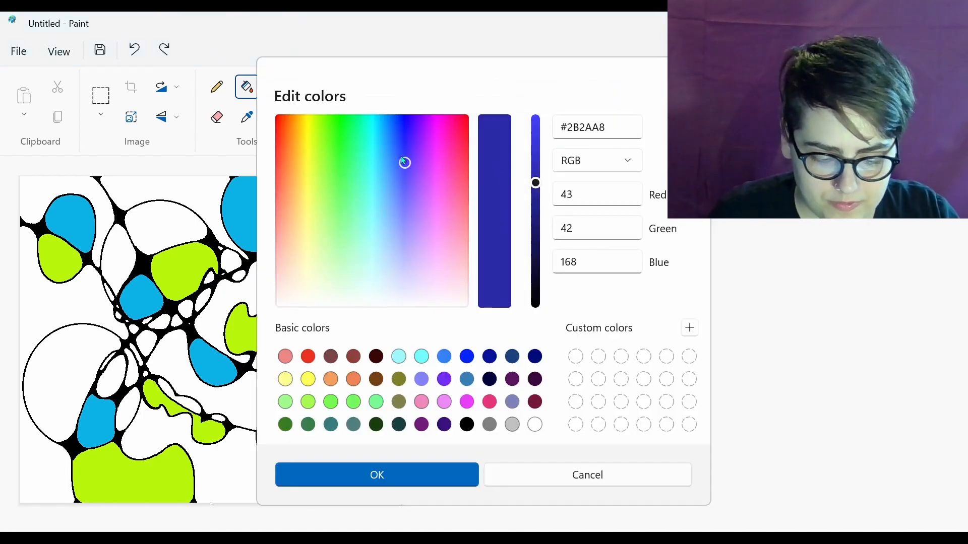
click(420, 157)
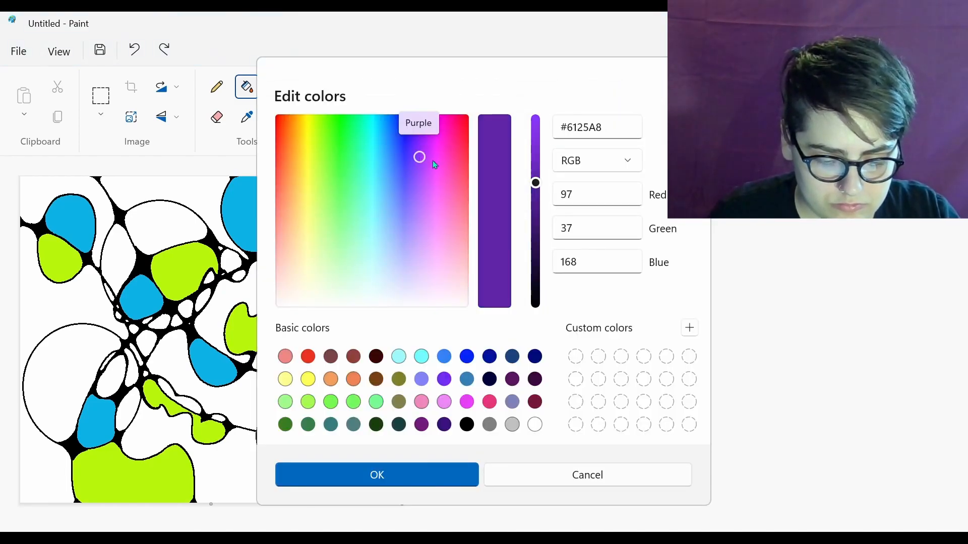
click(538, 190)
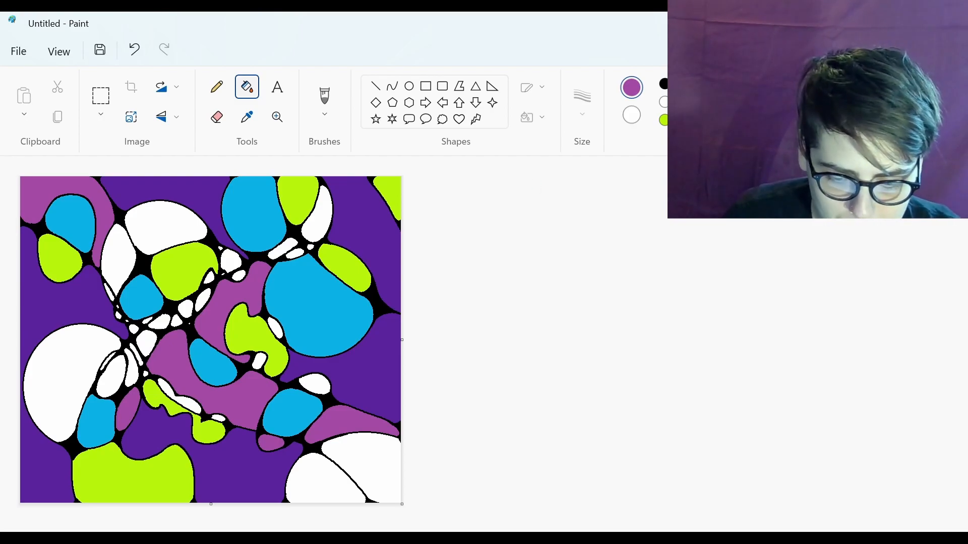
Try a yellow fill in the top cell of the upper-left circle, and undo it.
click(746, 83)
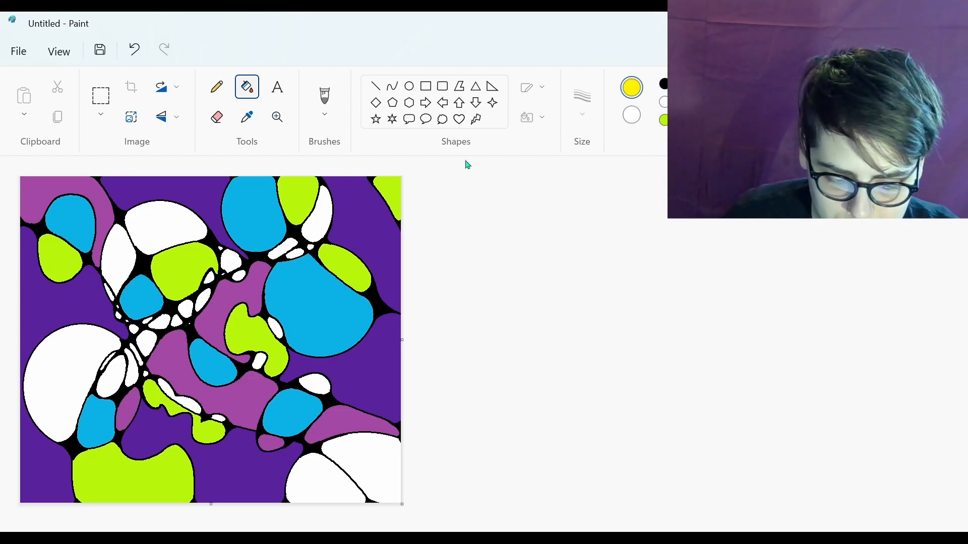
click(153, 224)
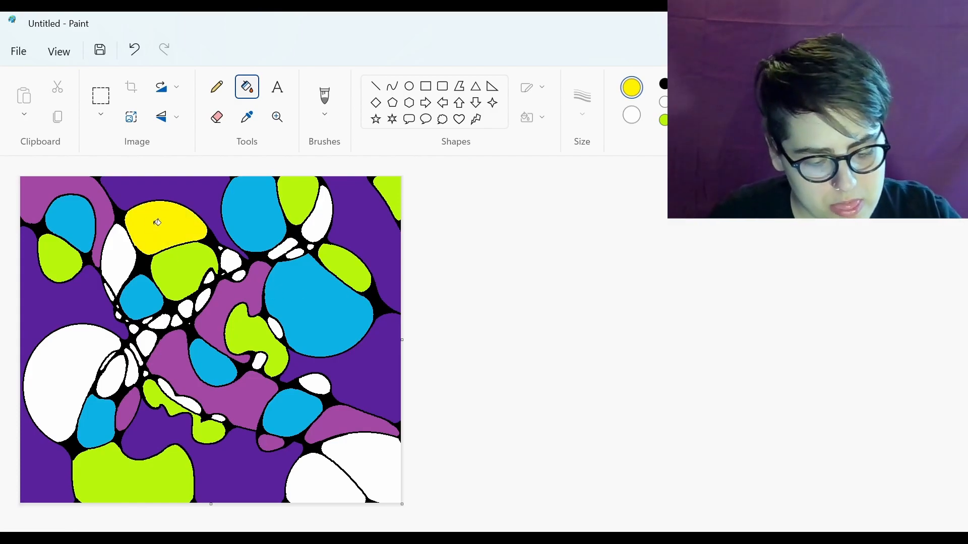
key(ctrl+z)
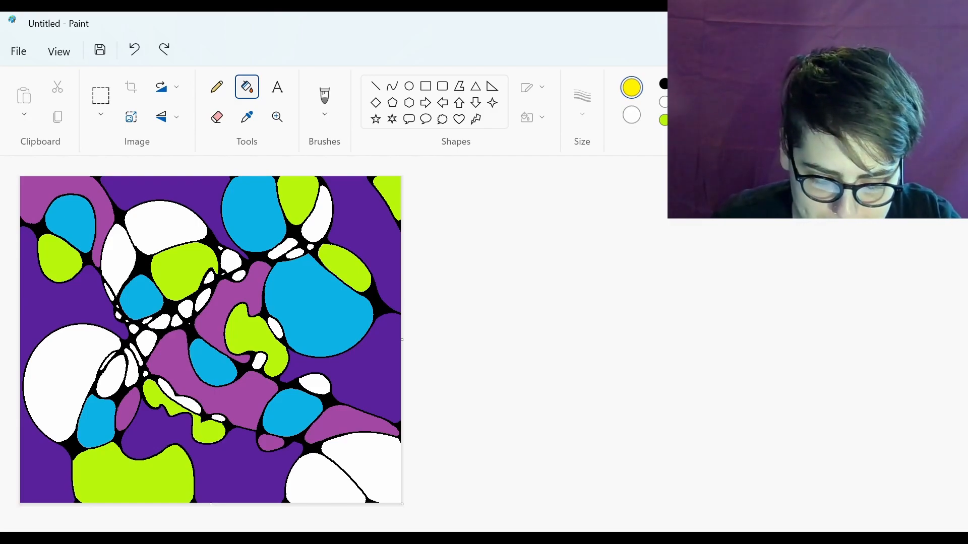
Try the custom gold #FFB61A in the left and top cells of the upper-left circle, undoing each fill.
click(853, 96)
drag(306, 116, 297, 134)
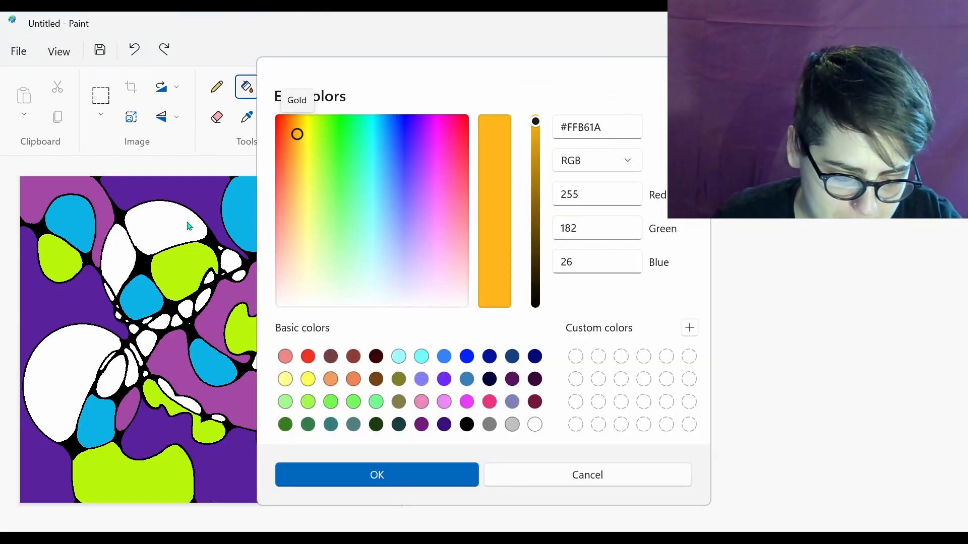
click(328, 474)
click(129, 242)
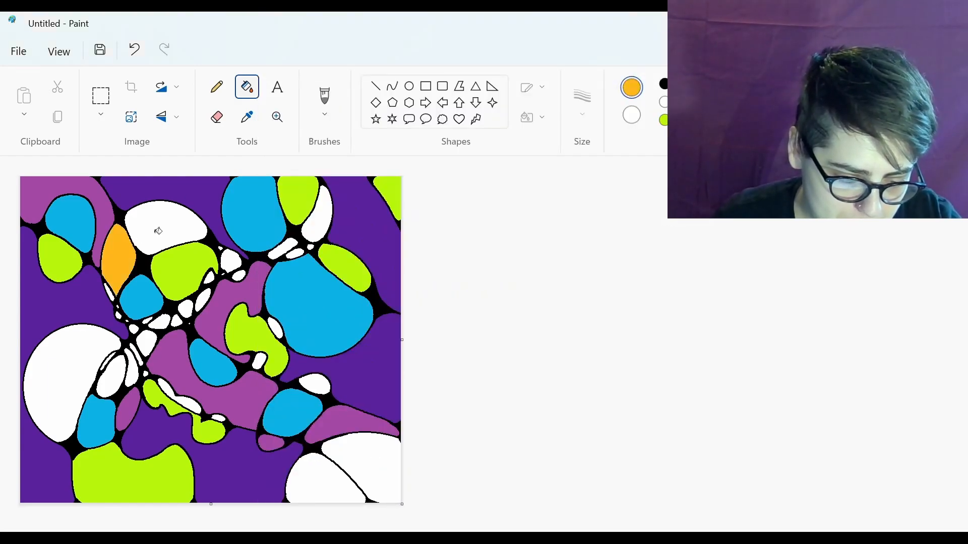
key(ctrl+z)
click(176, 230)
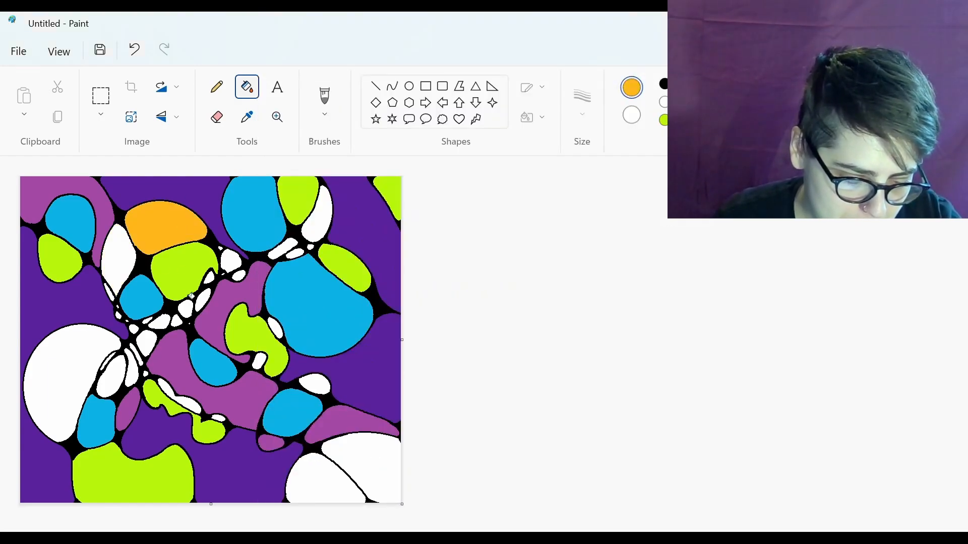
key(ctrl+z)
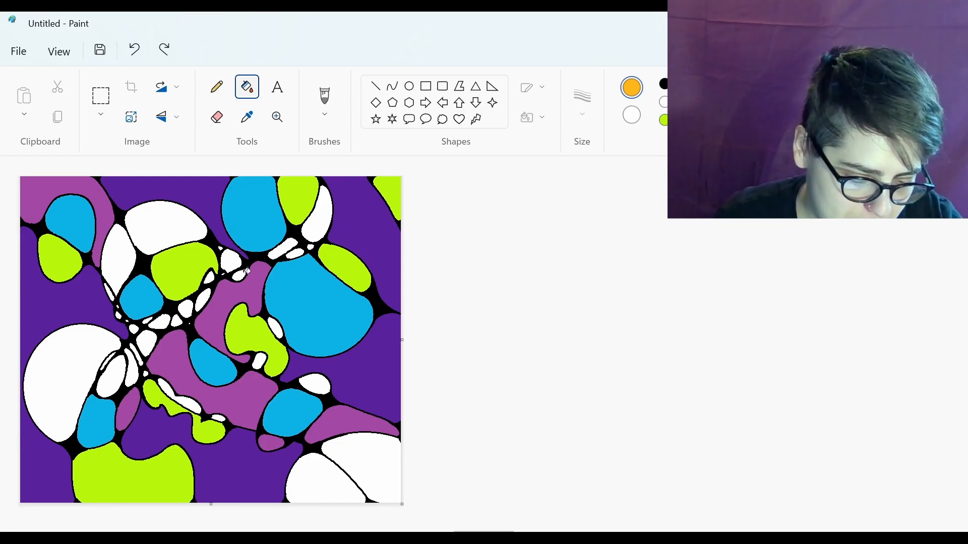
Try red and orange fills in the top cell of the upper-left circle, undoing each one.
click(715, 84)
click(165, 225)
key(ctrl+z)
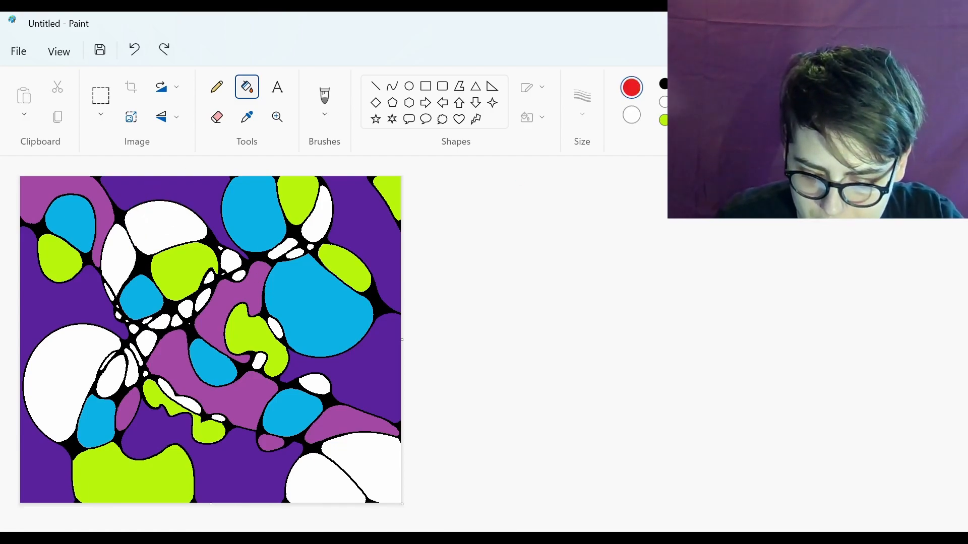
click(731, 84)
click(173, 210)
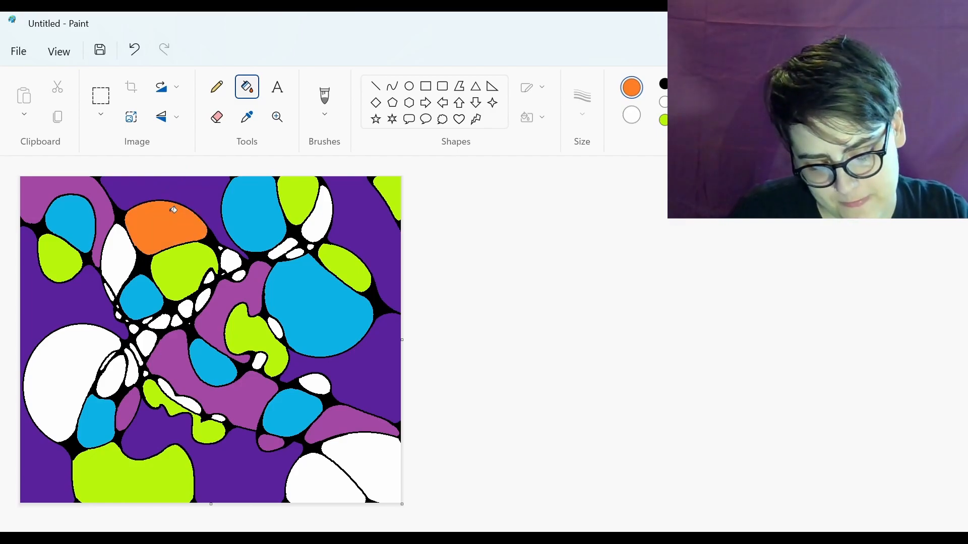
key(ctrl+z)
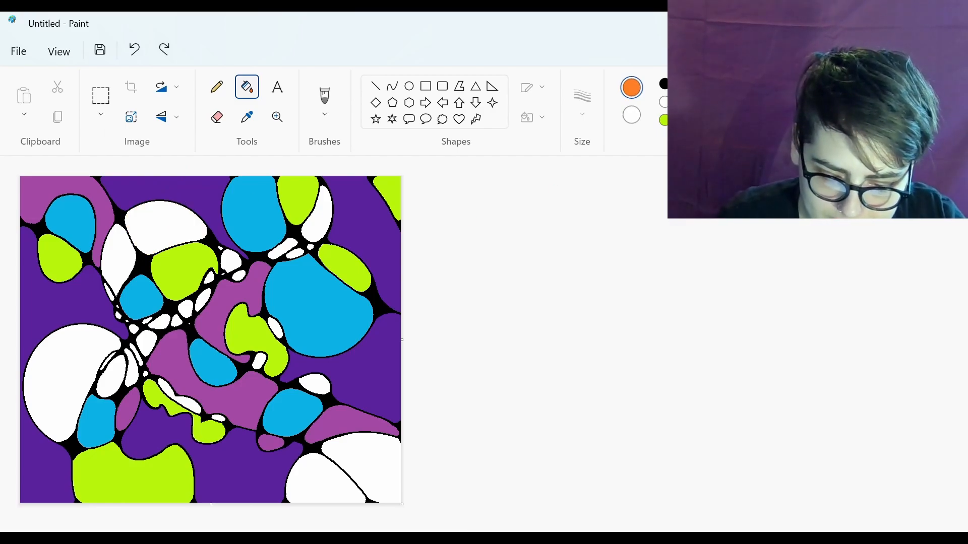
Mix a yellowish-orange custom colour and fill the large left circle, the lower-right corner and several smaller cells with it.
click(838, 102)
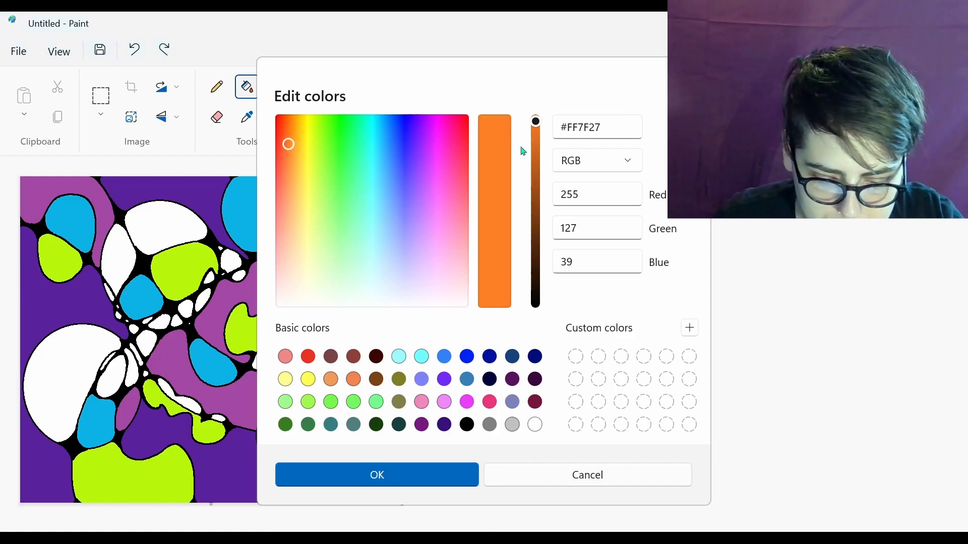
drag(289, 142, 297, 147)
click(367, 489)
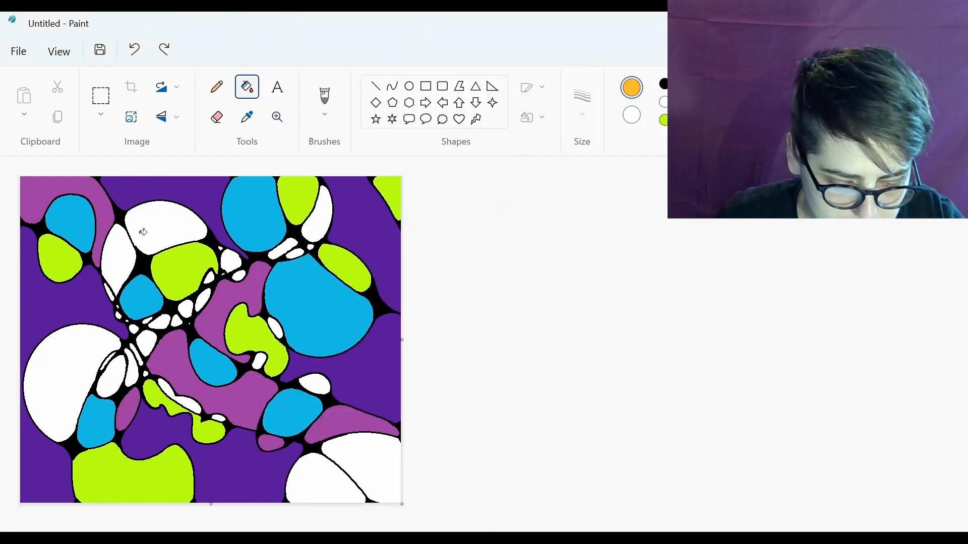
click(130, 252)
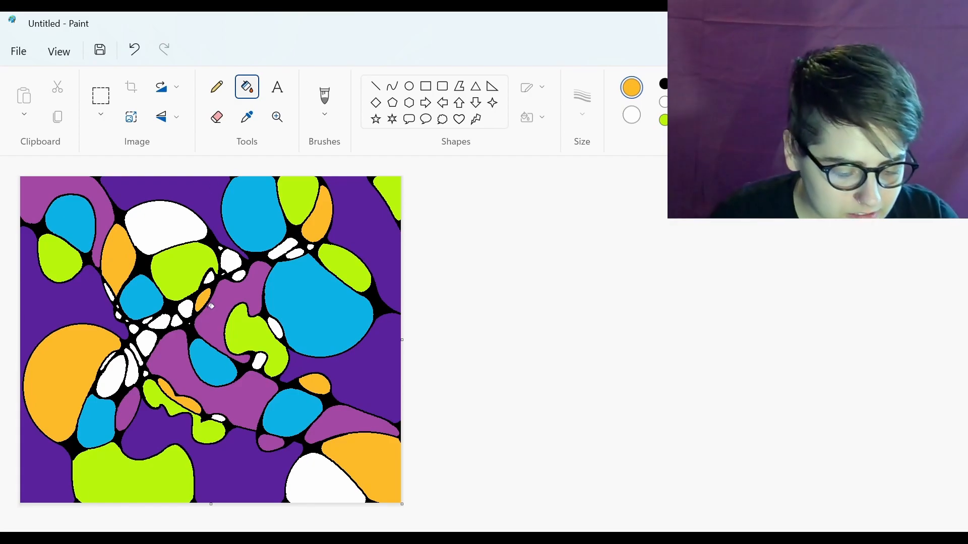
click(134, 328)
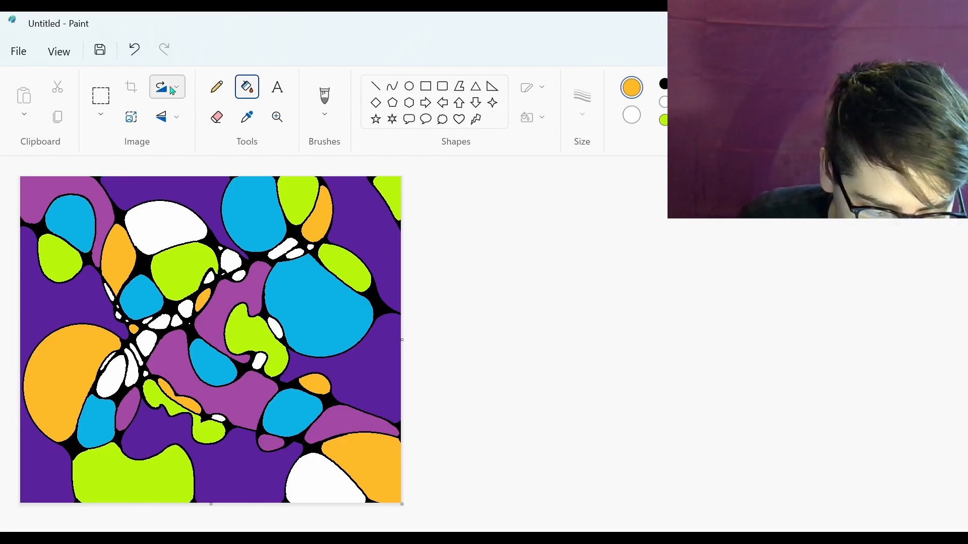
Sample the yellow-green from the central blob and fill the oval cell beside the large left circle's inner edge.
click(251, 122)
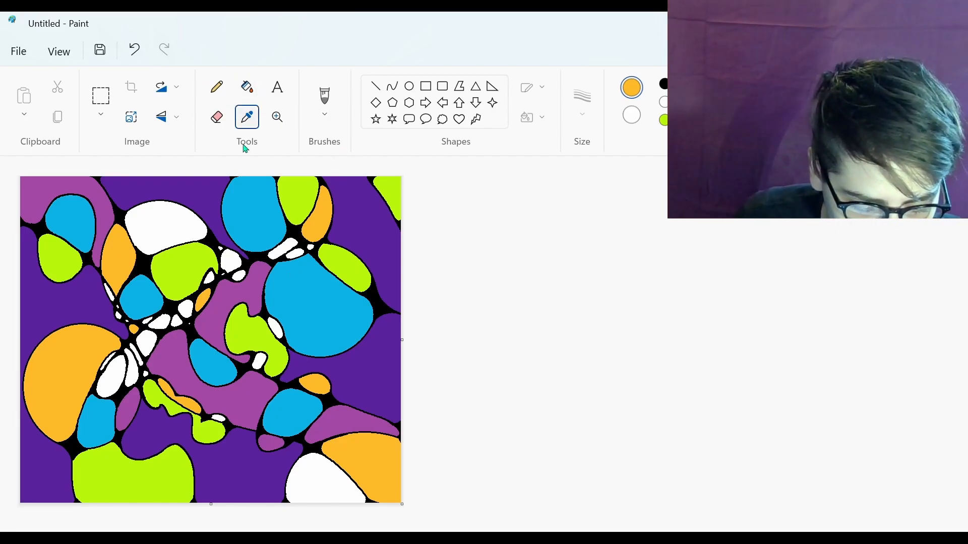
click(266, 321)
click(211, 278)
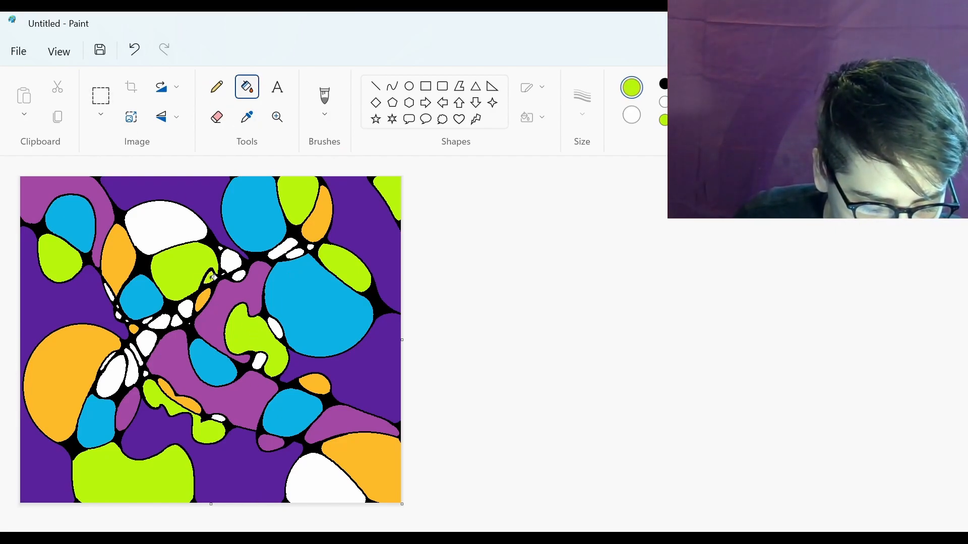
key(ctrl+z)
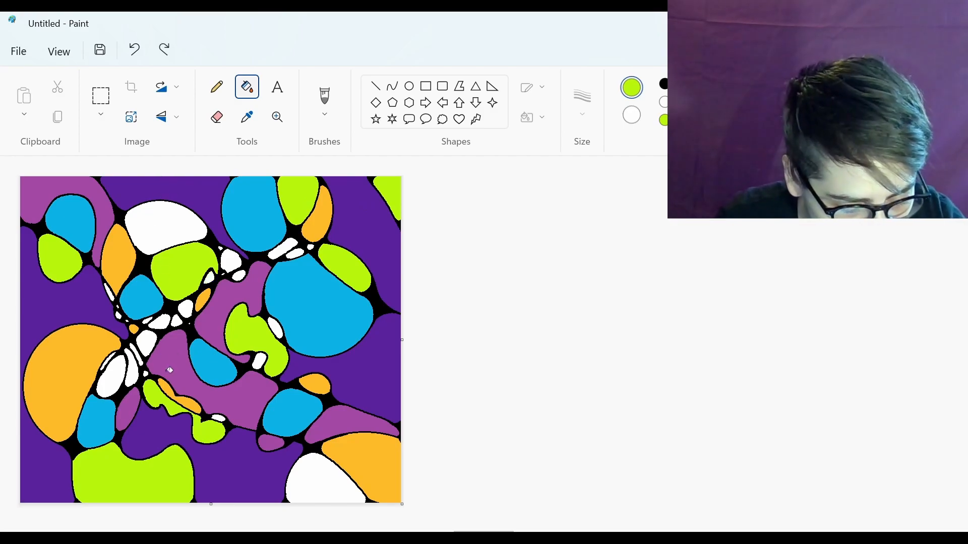
click(119, 373)
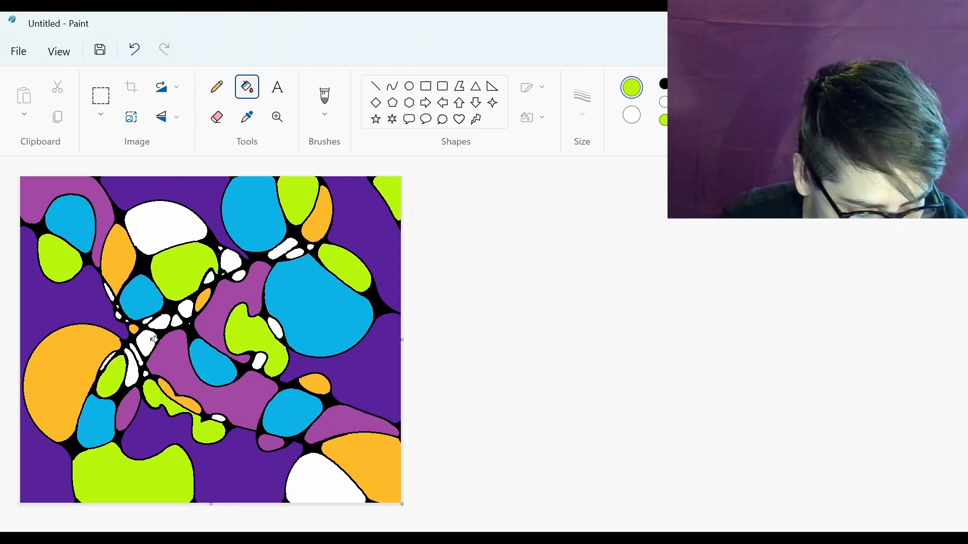
Try the yellow-green in the small white cells around the upper-centre junctions, undoing each fill.
click(291, 247)
key(ctrl+z)
click(238, 265)
key(ctrl+z)
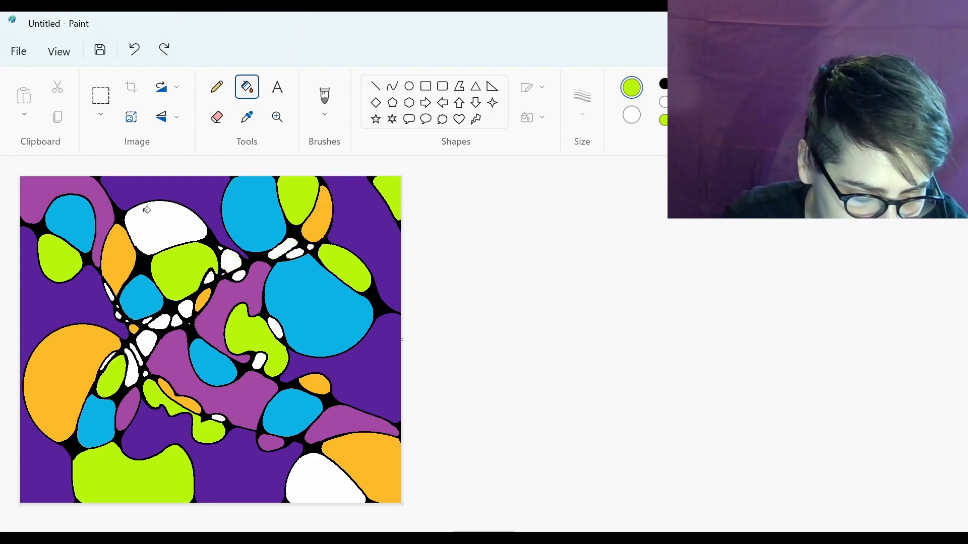
Fill the remaining white cells with yellow-green, yellow, turquoise and orange, and mix a custom blue for the large upper-left dome and several slivers.
click(111, 291)
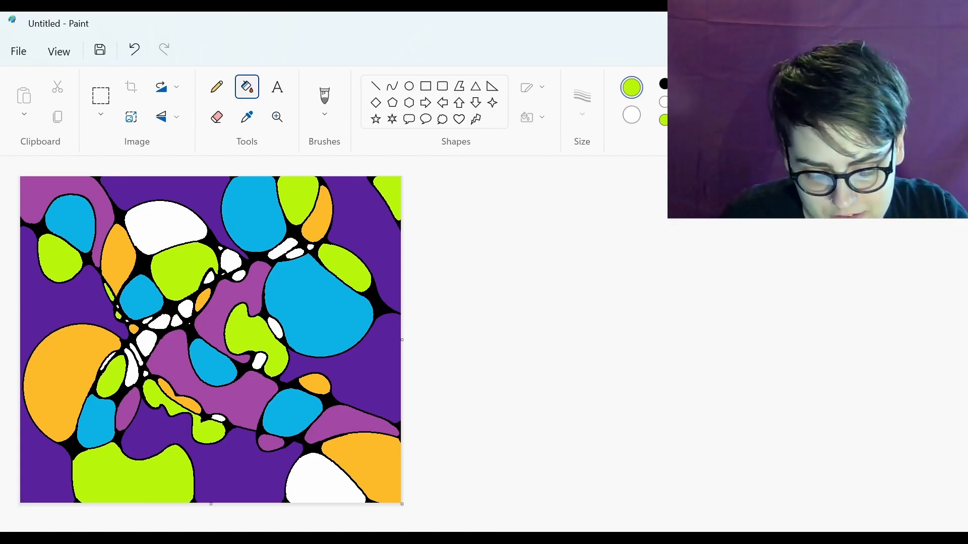
click(755, 84)
click(792, 84)
click(857, 96)
drag(388, 122, 390, 123)
click(391, 483)
click(183, 235)
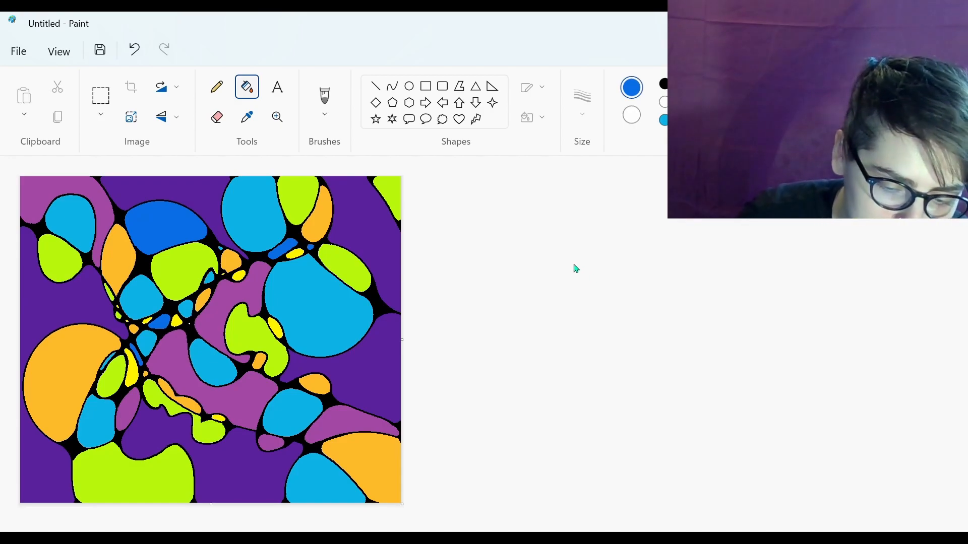
Recolour the yellow-green cells and the band above the lower-right orange corner with a deeper green, undoing the spill into the black outlines.
click(242, 124)
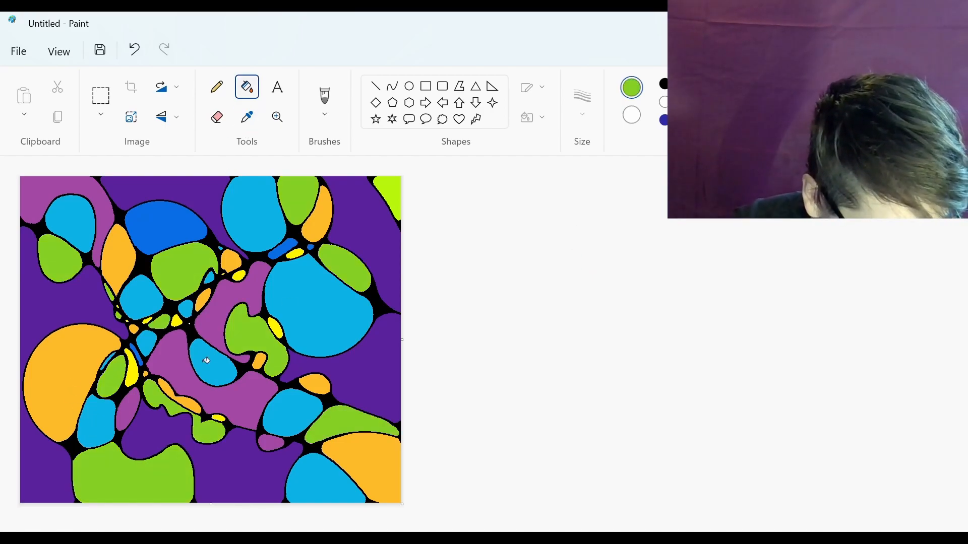
click(397, 187)
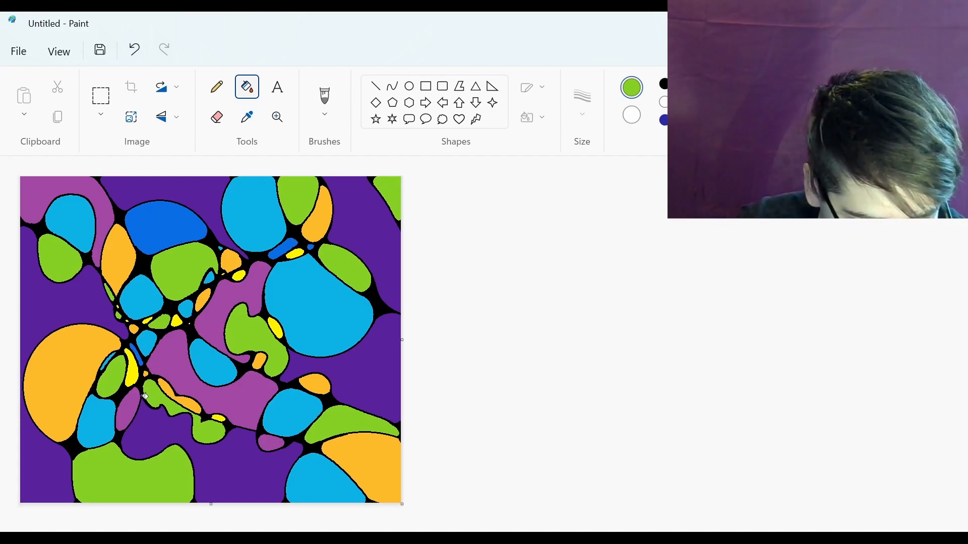
click(193, 321)
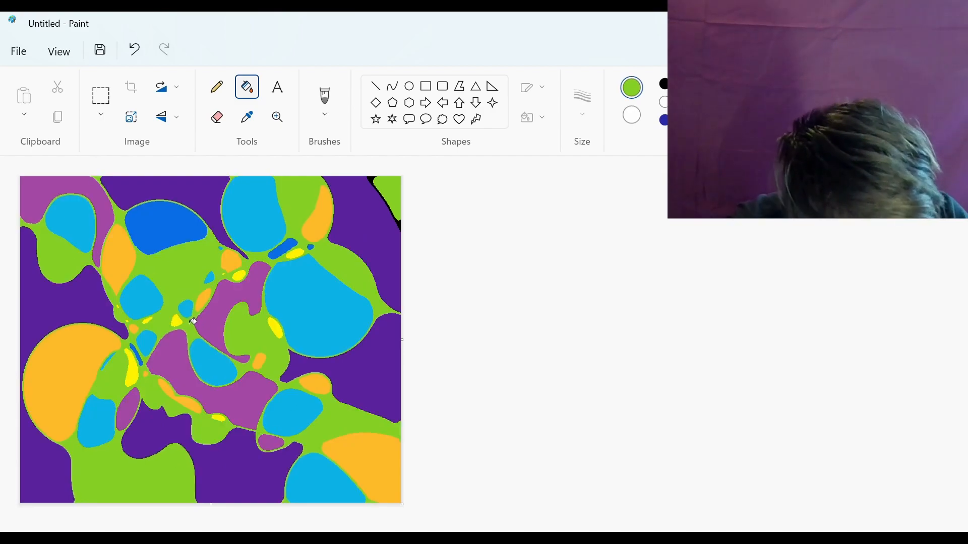
key(ctrl+z)
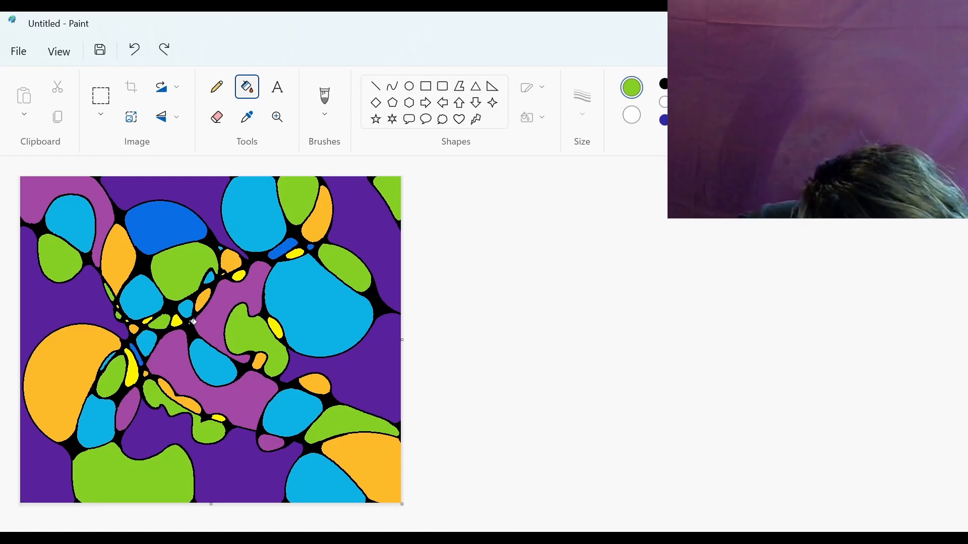
click(193, 321)
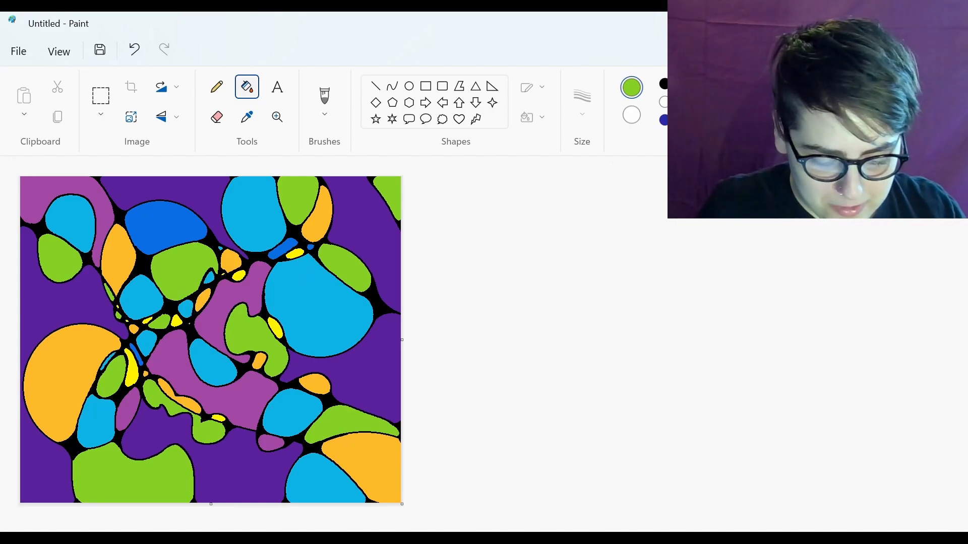
Fill the black line network and the separate top-right arc with indigo.
click(774, 84)
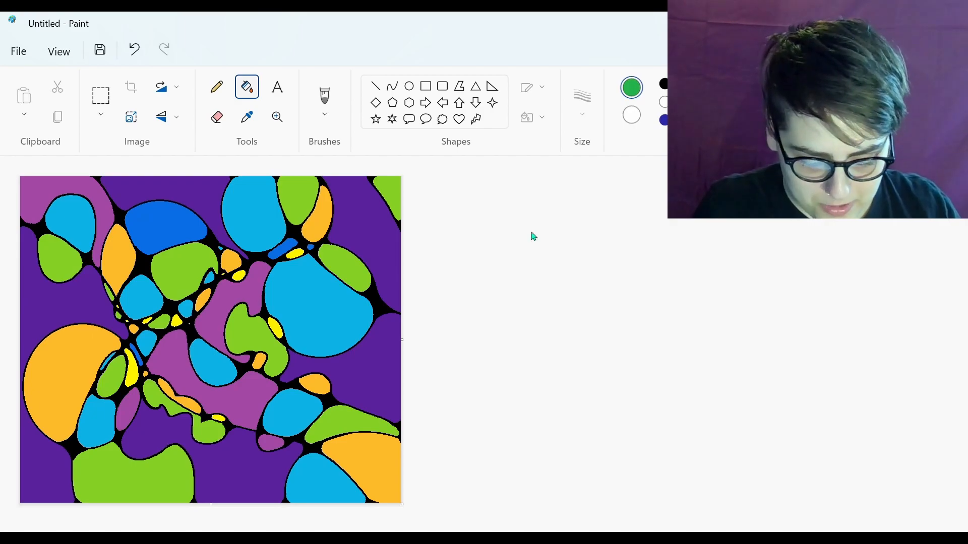
click(810, 83)
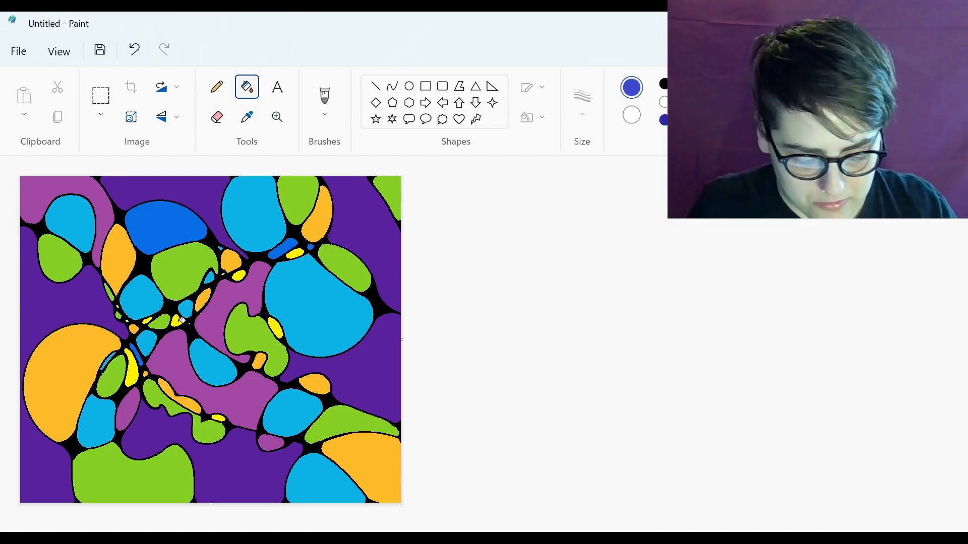
click(191, 334)
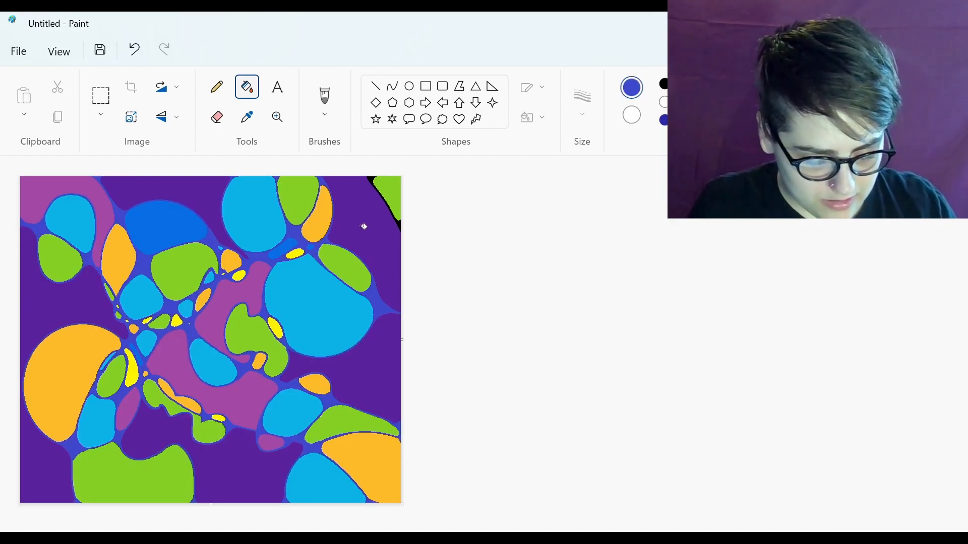
click(373, 178)
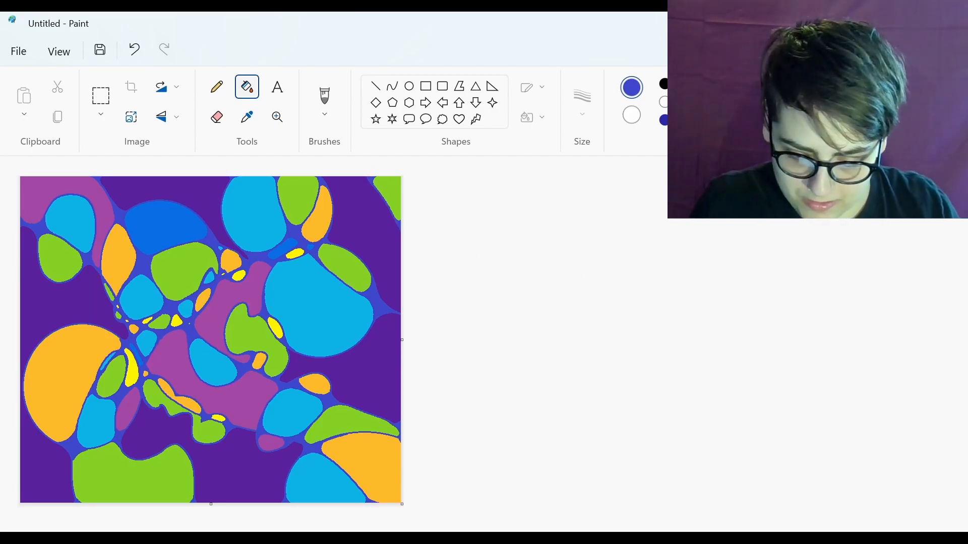
Darken the indigo to the custom colour #30379C and refill the connected line network with it.
click(858, 96)
click(538, 192)
click(428, 466)
click(193, 328)
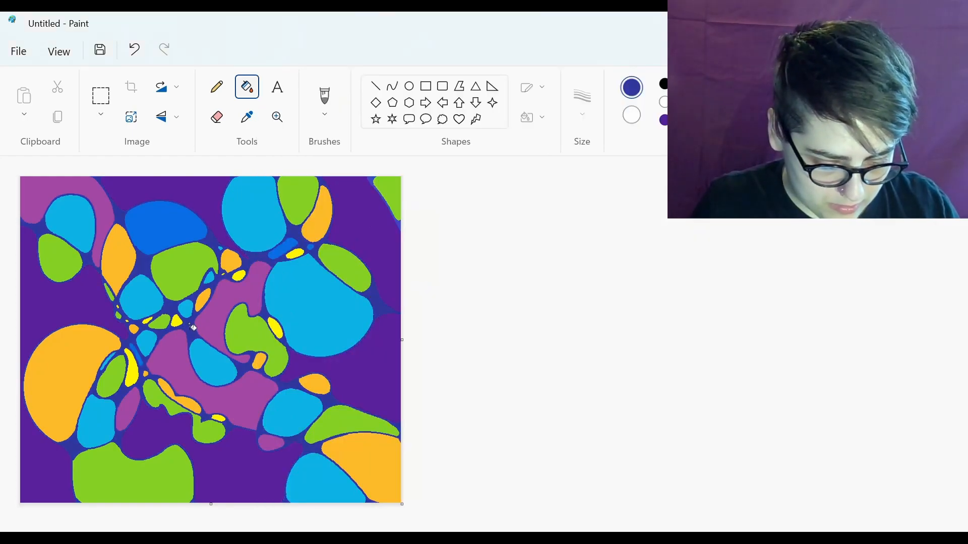
Darken the outline colour further to a deep navy and refill the line network and the top-right arc.
click(858, 95)
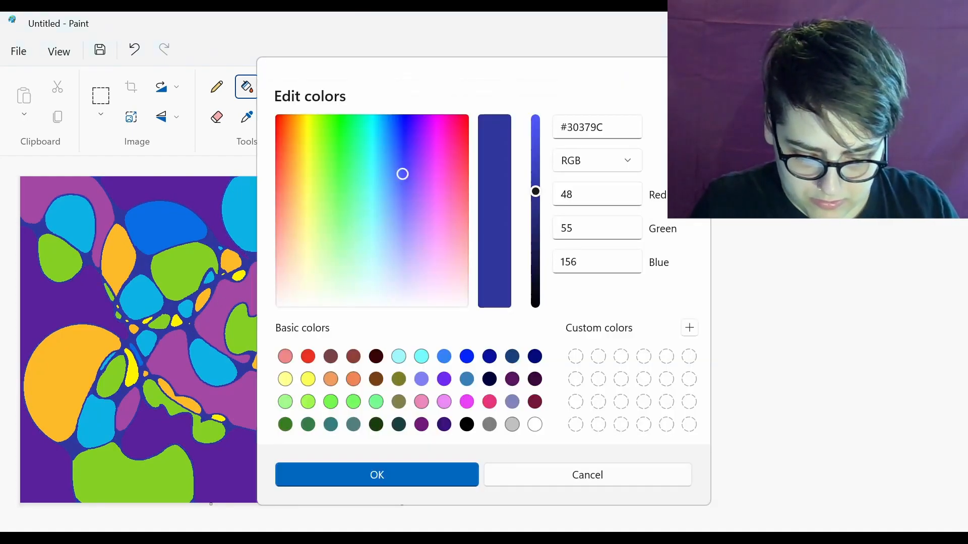
click(529, 253)
click(445, 483)
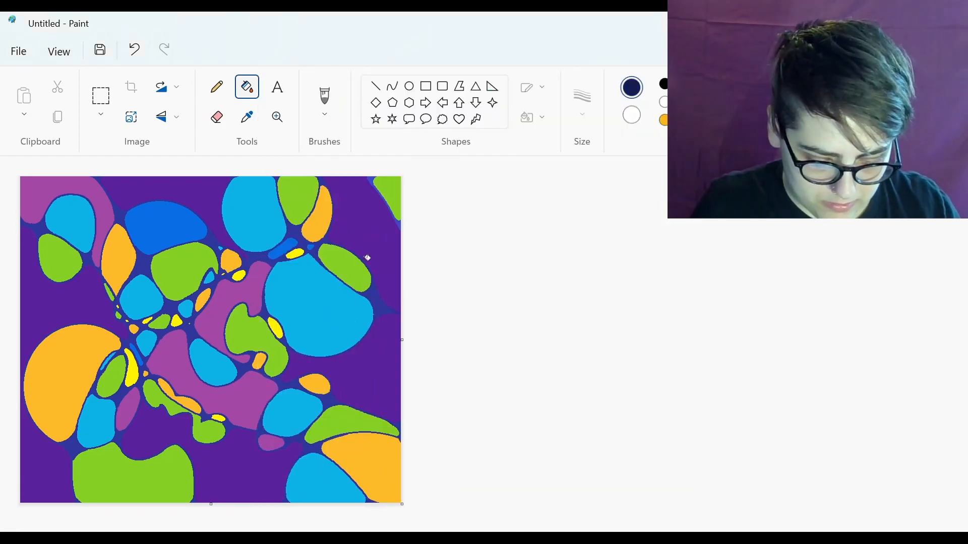
click(318, 248)
click(376, 178)
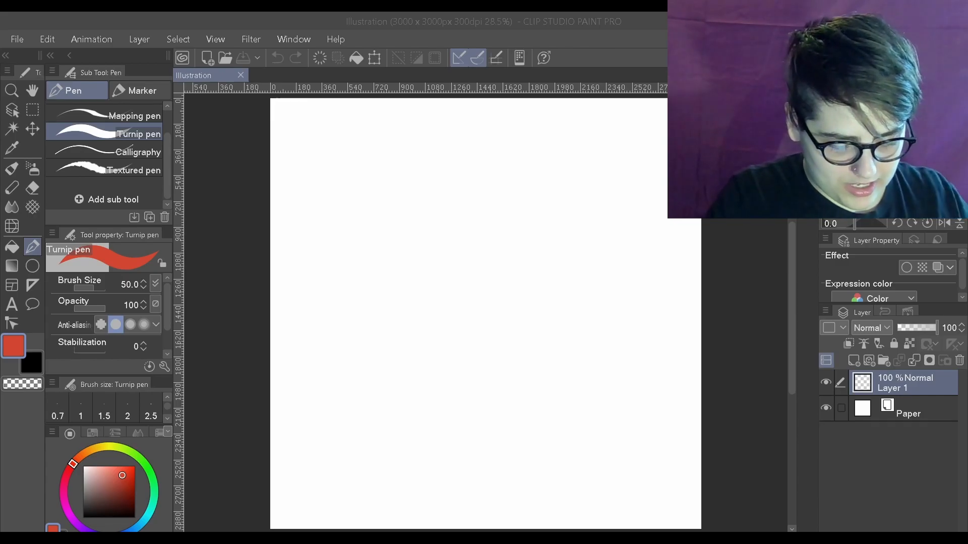
key(ctrl+minus)
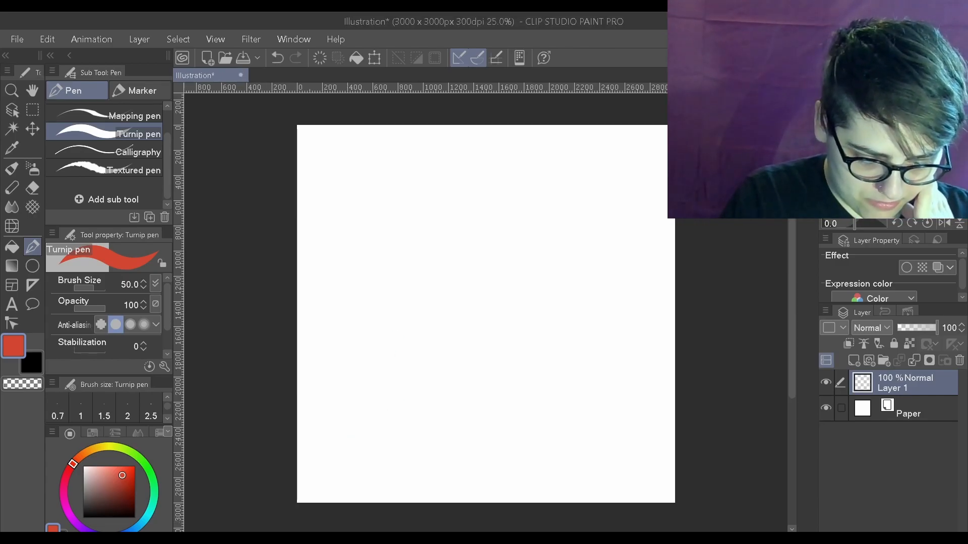
click(17, 39)
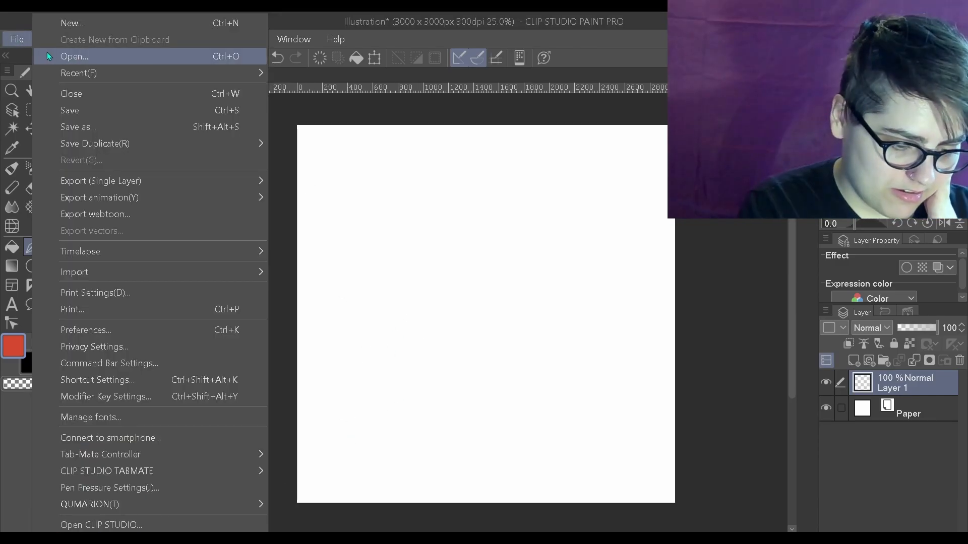
click(76, 23)
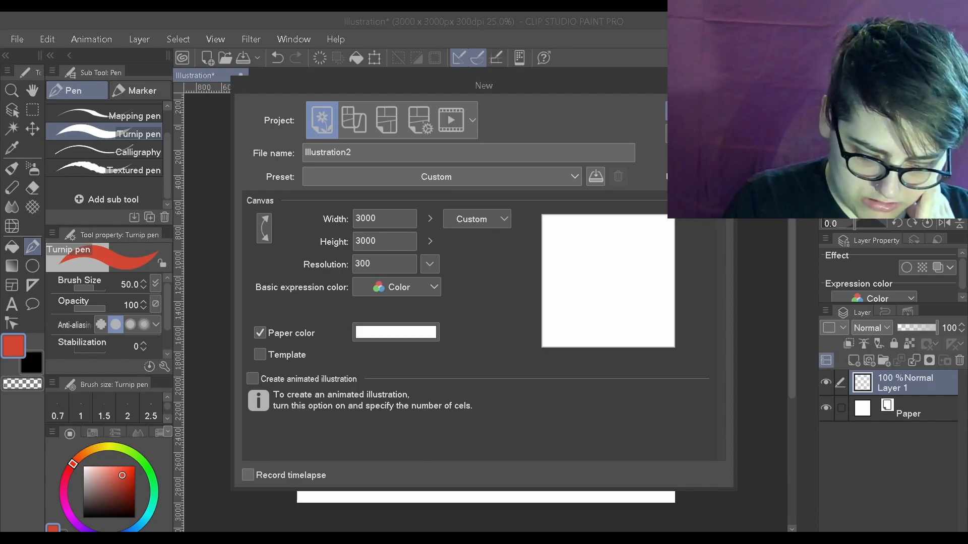
key(Escape)
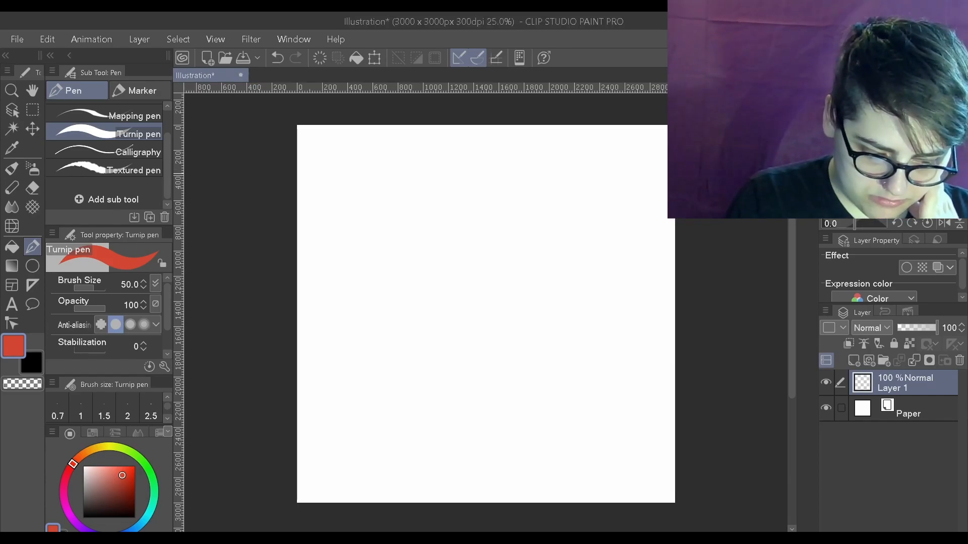
In Clip Studio Paint, set the blank illustration's canvas width and height to 1000 px.
click(48, 40)
mouse_move(17, 40)
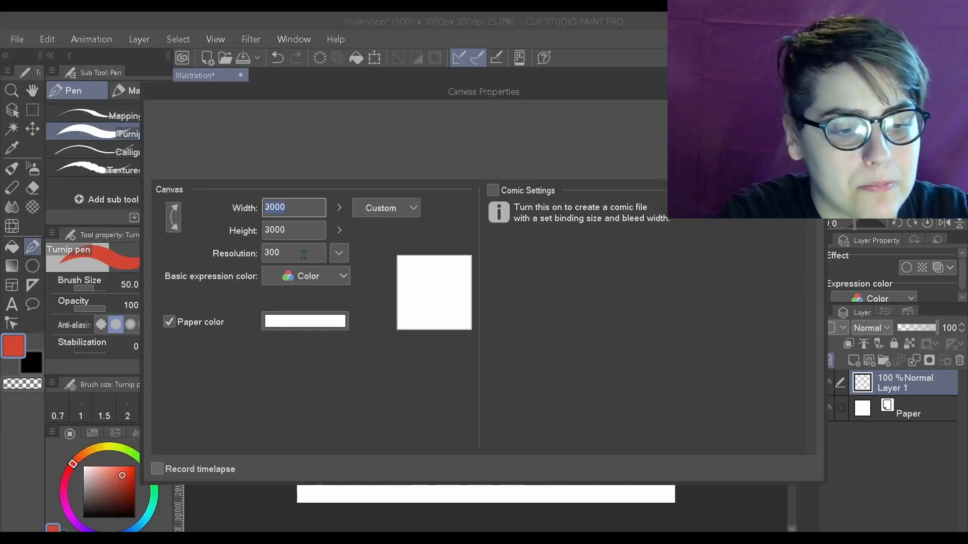
text(100)
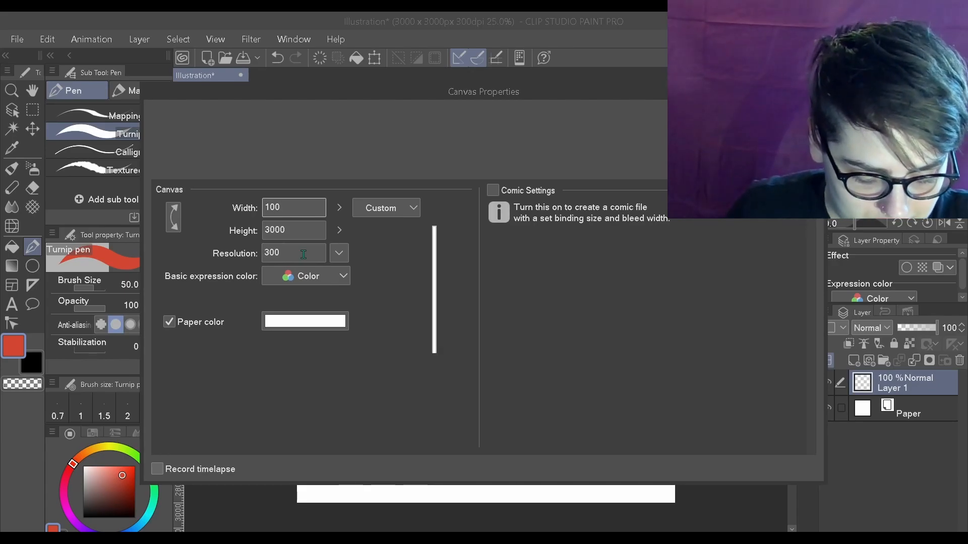
text(0)
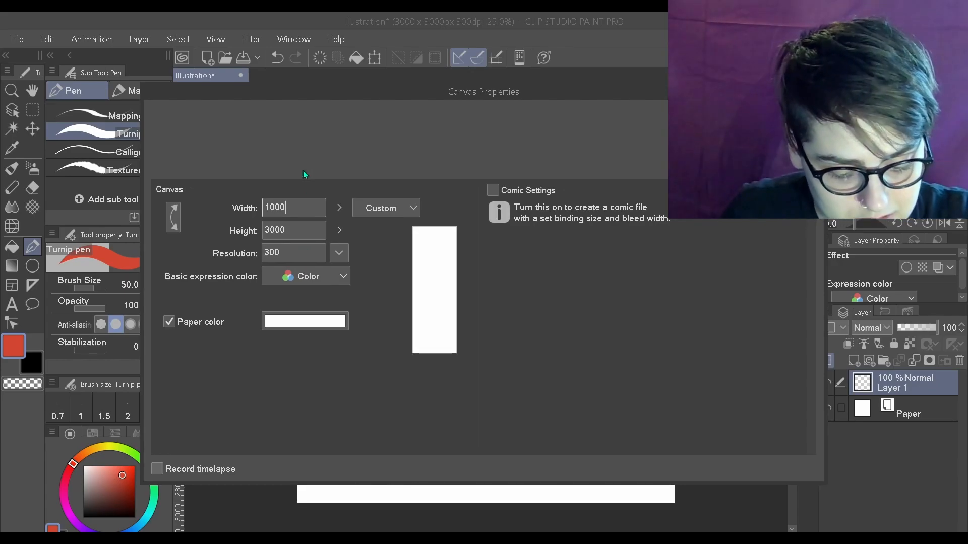
click(309, 226)
text(100)
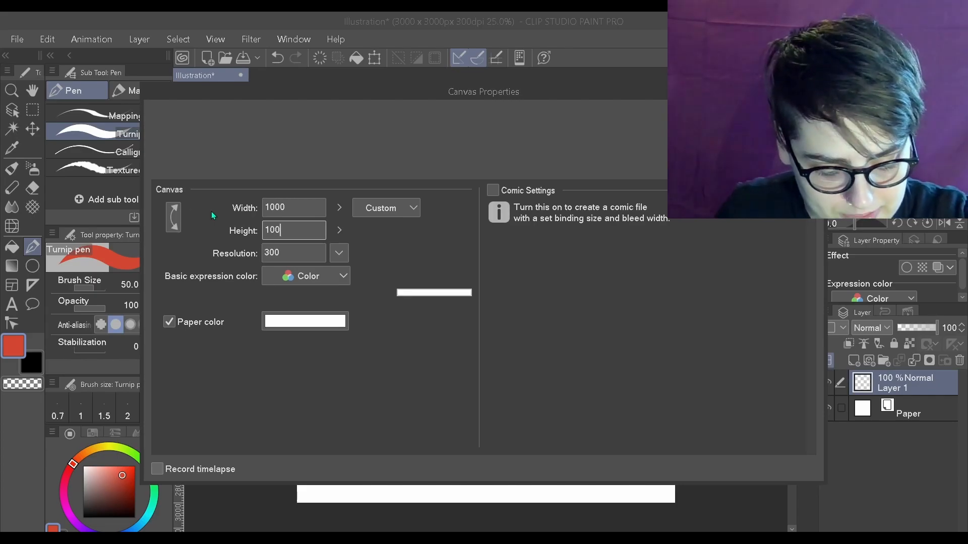
text(0)
key(Return)
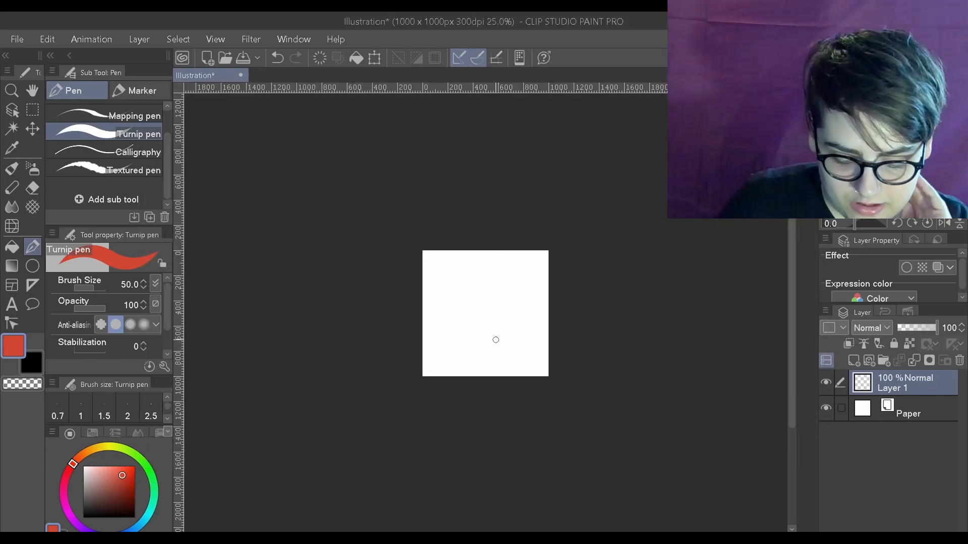
Set the drawing colour to black and the Turnip pen's brush size to 6.
scroll(491, 337, up, 3)
drag(794, 394, 794, 343)
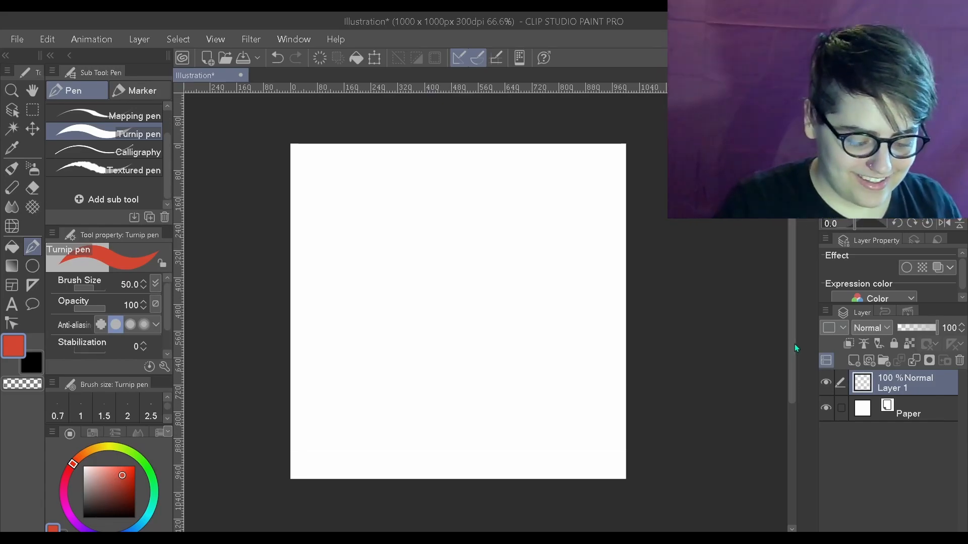
drag(130, 481, 134, 518)
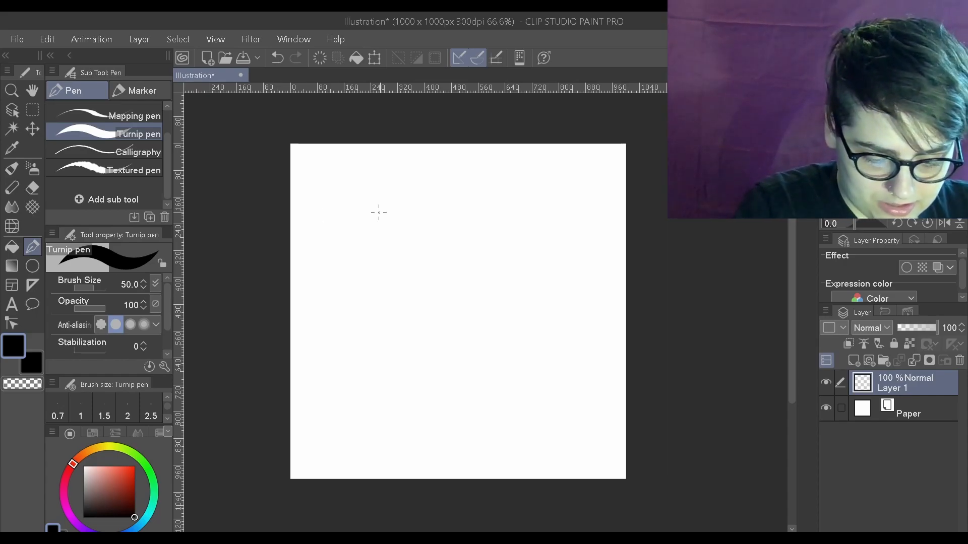
click(167, 419)
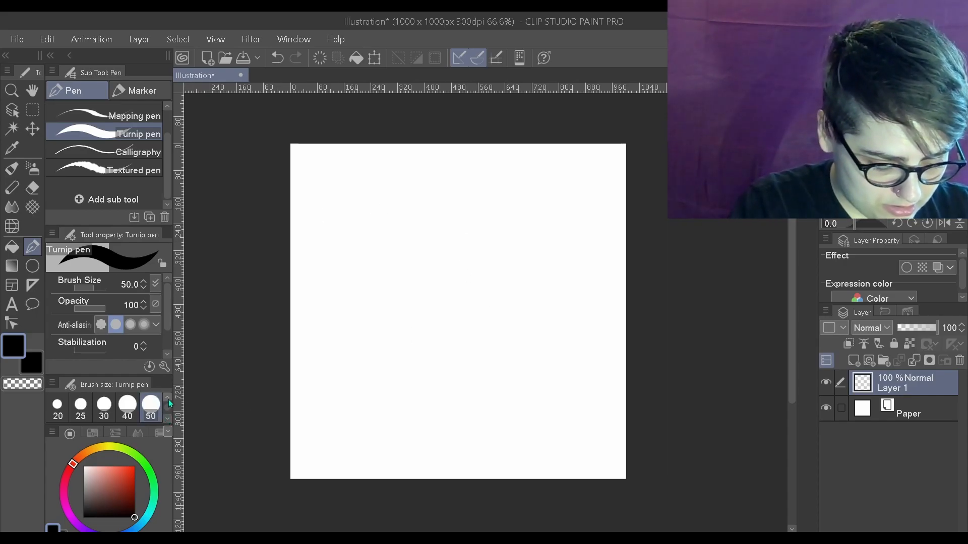
click(168, 398)
click(126, 407)
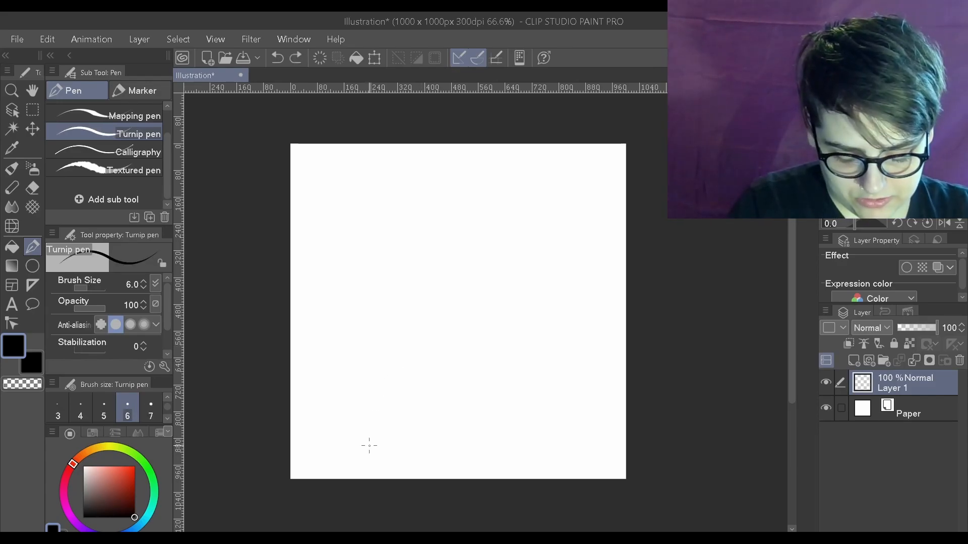
Draw a winding freeform line with loops and rounded lobes through the canvas centre, joining its end to the upper inner curve.
mouse_move(454, 369)
mouse_down()
mouse_move(416, 365)
mouse_move(396, 342)
mouse_move(409, 325)
mouse_move(466, 375)
mouse_move(488, 365)
mouse_move(478, 336)
mouse_move(525, 329)
mouse_move(537, 301)
mouse_move(456, 314)
mouse_move(431, 301)
mouse_up()
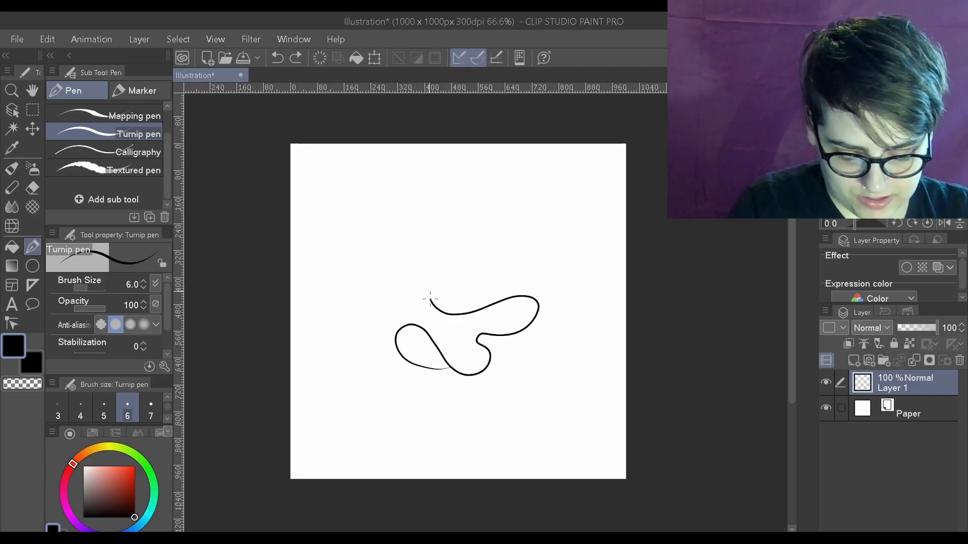
mouse_move(469, 270)
mouse_down()
mouse_move(509, 277)
mouse_move(513, 211)
mouse_up()
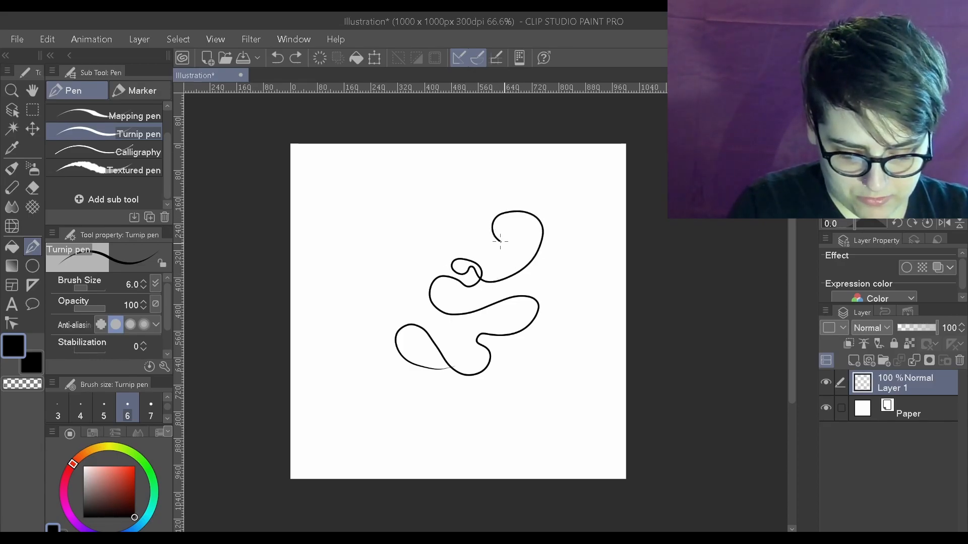
mouse_move(493, 246)
mouse_down()
mouse_move(442, 241)
mouse_move(399, 270)
mouse_move(407, 292)
mouse_move(427, 298)
mouse_move(400, 319)
mouse_move(373, 271)
mouse_move(461, 184)
mouse_up()
drag(476, 222, 467, 237)
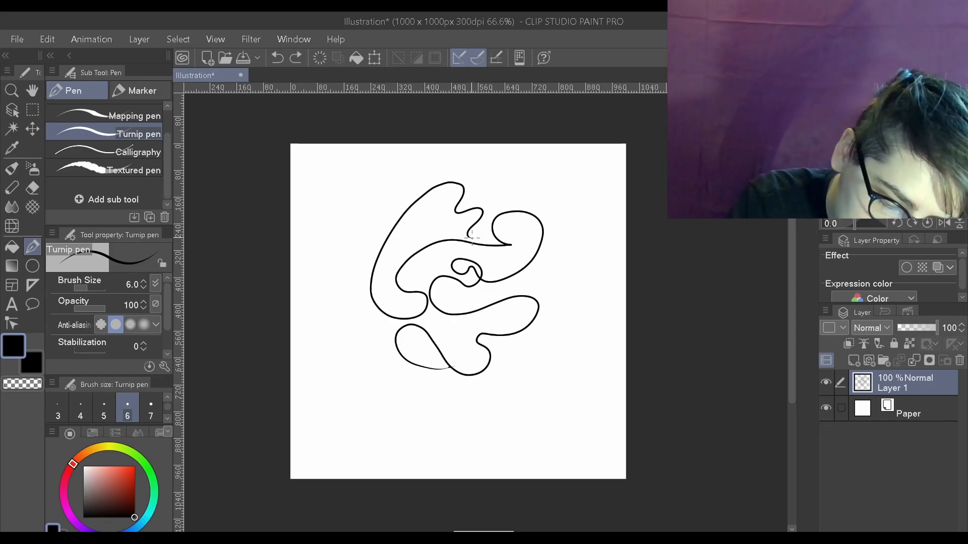
drag(470, 236, 479, 244)
key(ctrl+z)
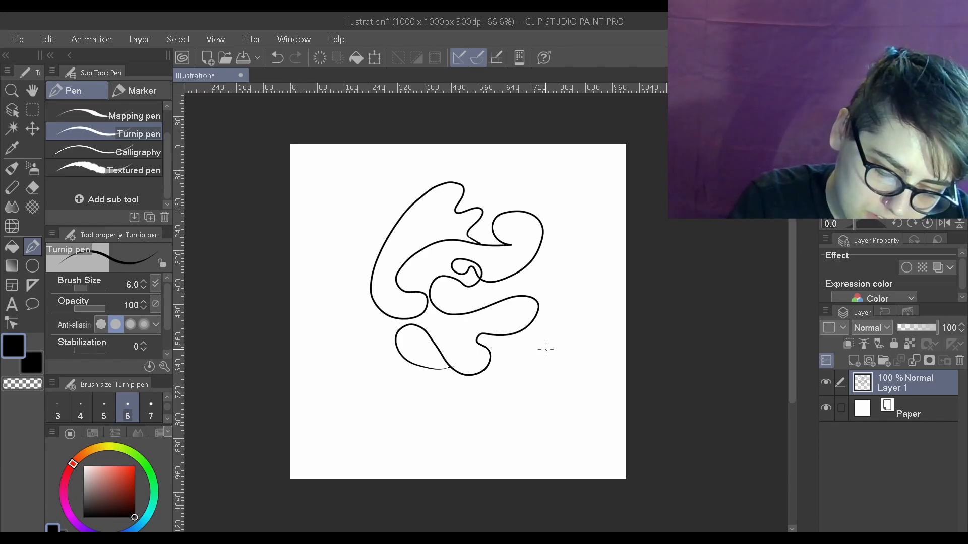
Draw a circle about 340 px wide over the line's rightmost lobe and a large rounded shape crossing its upper-left side, undoing failed strokes.
mouse_move(558, 283)
mouse_down()
mouse_move(581, 362)
mouse_move(607, 309)
mouse_move(594, 284)
mouse_move(553, 272)
mouse_move(495, 356)
mouse_move(572, 383)
mouse_move(599, 297)
mouse_move(576, 267)
mouse_move(526, 279)
mouse_move(527, 370)
mouse_move(616, 323)
mouse_move(574, 264)
mouse_up()
key(ctrl+z)
key(ctrl+z)
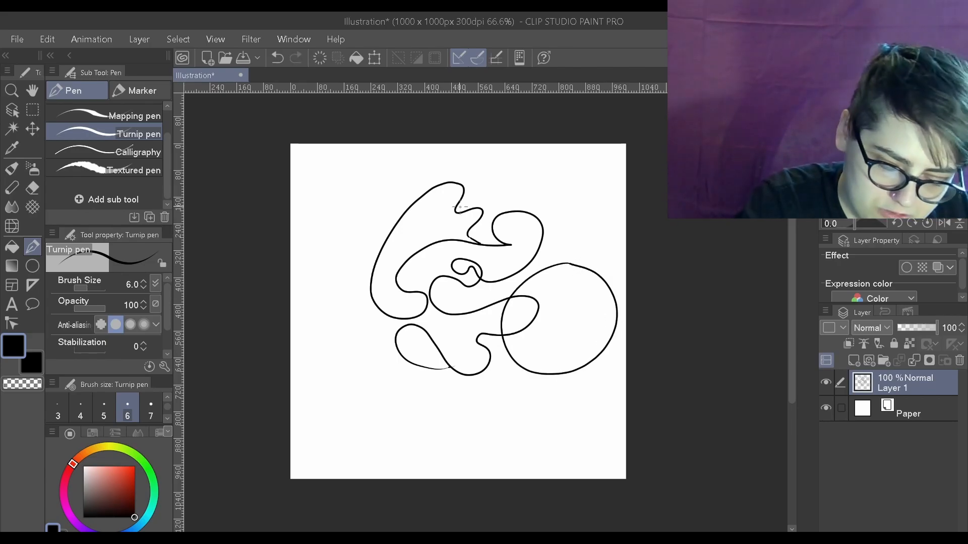
mouse_move(378, 153)
mouse_down()
mouse_move(353, 158)
mouse_move(293, 222)
mouse_move(310, 280)
mouse_move(406, 226)
mouse_up()
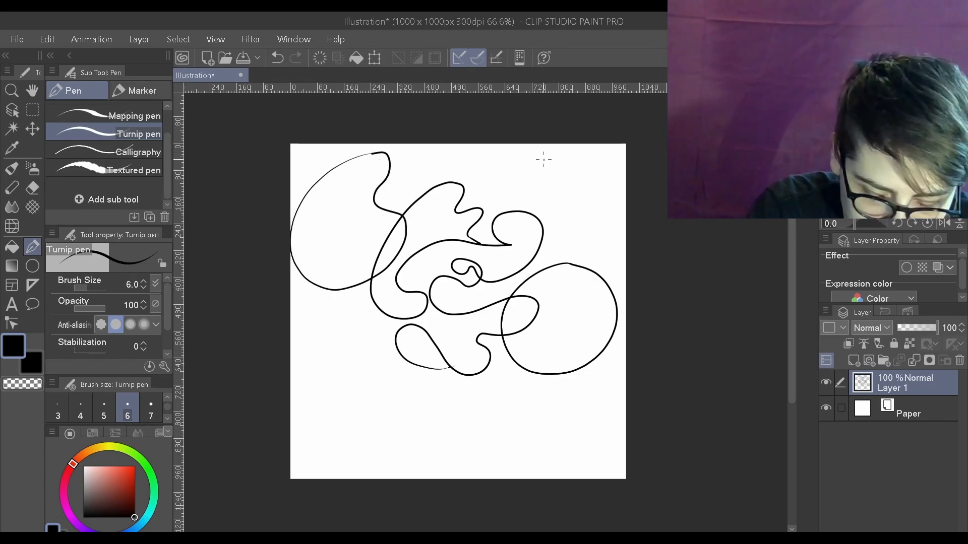
Undo the large rounded shape and draw a closed wavy, lobed shape there instead, crossing the winding line's upper-left side.
key(ctrl+z)
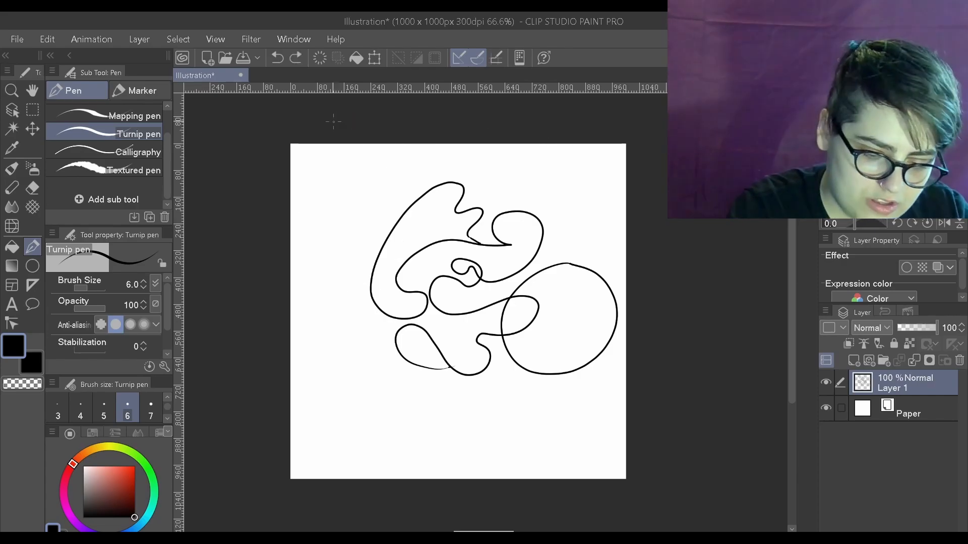
mouse_move(388, 261)
mouse_down()
mouse_move(351, 282)
mouse_move(321, 270)
mouse_move(329, 238)
mouse_move(304, 203)
mouse_move(341, 163)
mouse_move(400, 153)
mouse_move(425, 170)
mouse_move(386, 203)
mouse_up()
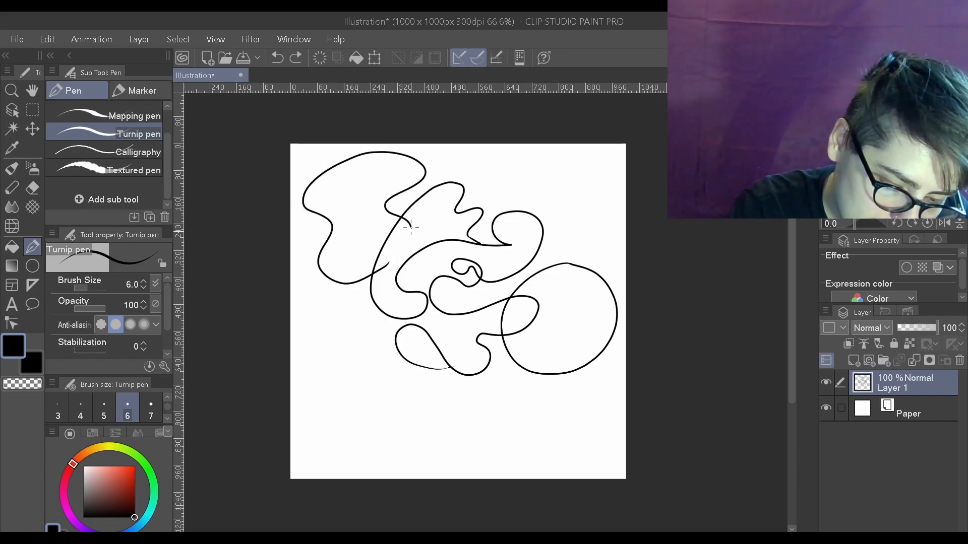
drag(397, 250, 388, 262)
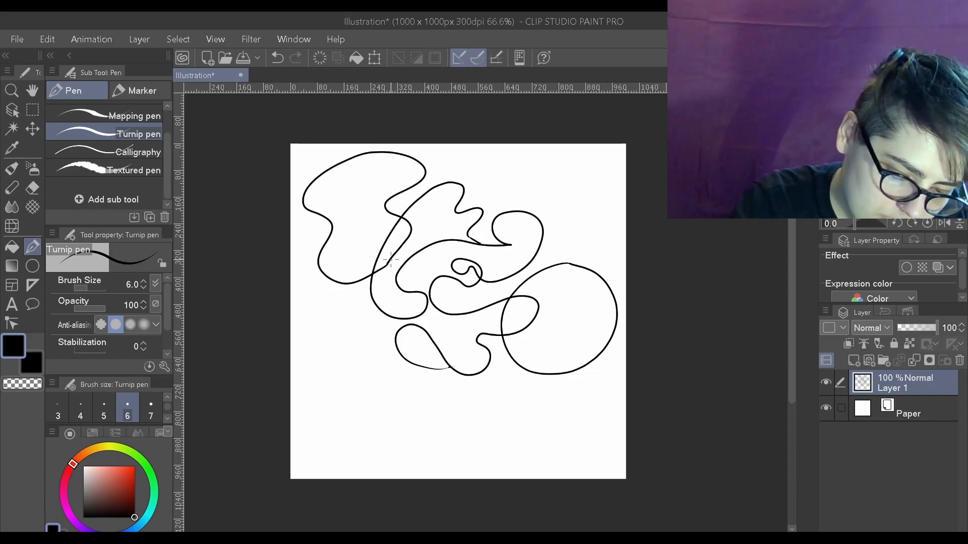
Draw a circle about 400 px wide over the winding line's lower-left lobe, undoing the first attempt.
mouse_move(480, 401)
mouse_down()
mouse_move(483, 370)
mouse_move(422, 330)
mouse_move(356, 368)
mouse_move(364, 452)
mouse_move(440, 458)
mouse_move(473, 431)
mouse_move(475, 394)
mouse_up()
key(ctrl+z)
mouse_move(444, 336)
mouse_down()
mouse_move(391, 329)
mouse_move(347, 389)
mouse_move(375, 452)
mouse_move(453, 445)
mouse_move(479, 408)
mouse_move(469, 362)
mouse_move(441, 335)
mouse_up()
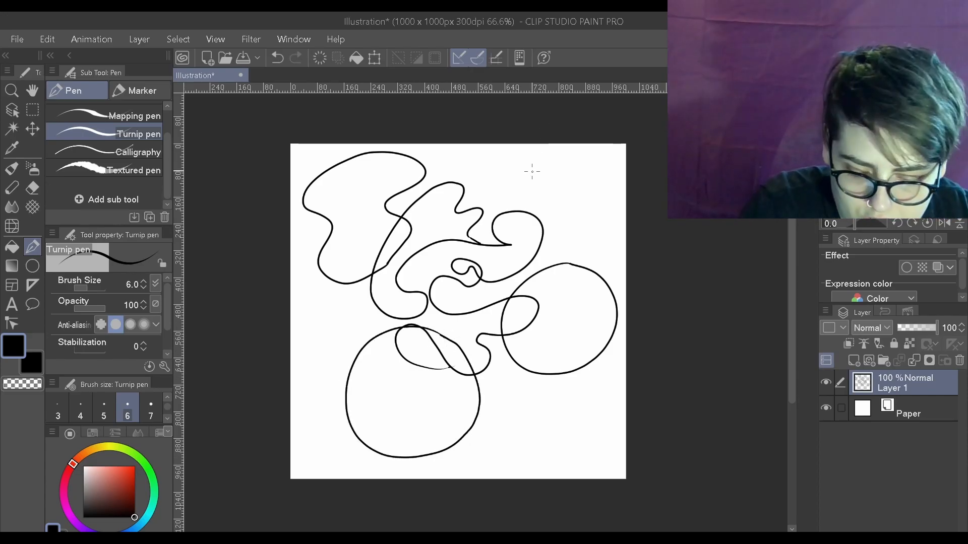
Draw an elongated rounded loop diagonally across the winding line's upper-right curl, undoing failed strokes.
mouse_move(555, 162)
mouse_down()
mouse_move(486, 223)
mouse_move(493, 255)
mouse_move(521, 253)
mouse_move(611, 186)
mouse_move(594, 157)
mouse_move(554, 162)
mouse_move(565, 152)
mouse_move(479, 214)
mouse_move(481, 241)
mouse_move(514, 249)
mouse_move(586, 205)
mouse_move(591, 187)
mouse_move(577, 162)
mouse_up()
key(ctrl+z)
drag(562, 158, 559, 157)
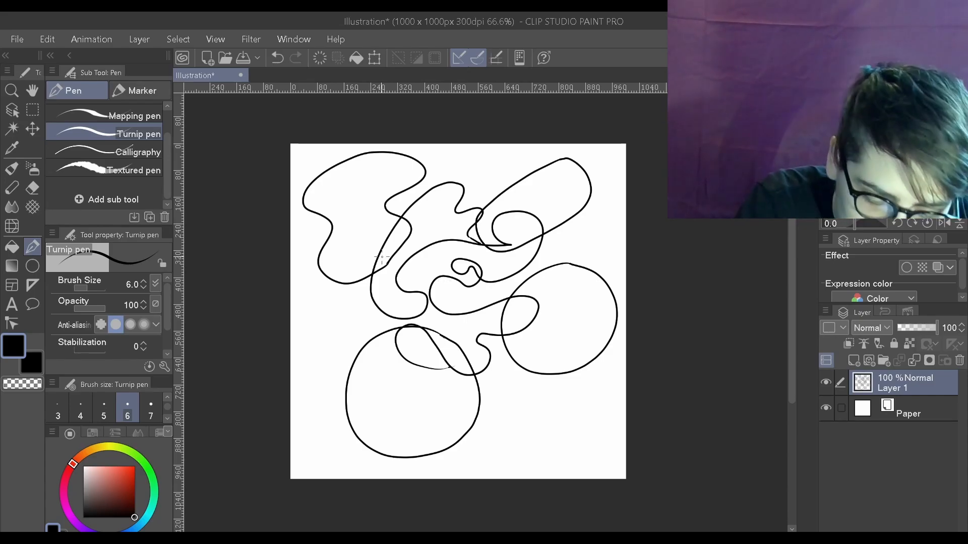
key(ctrl+z)
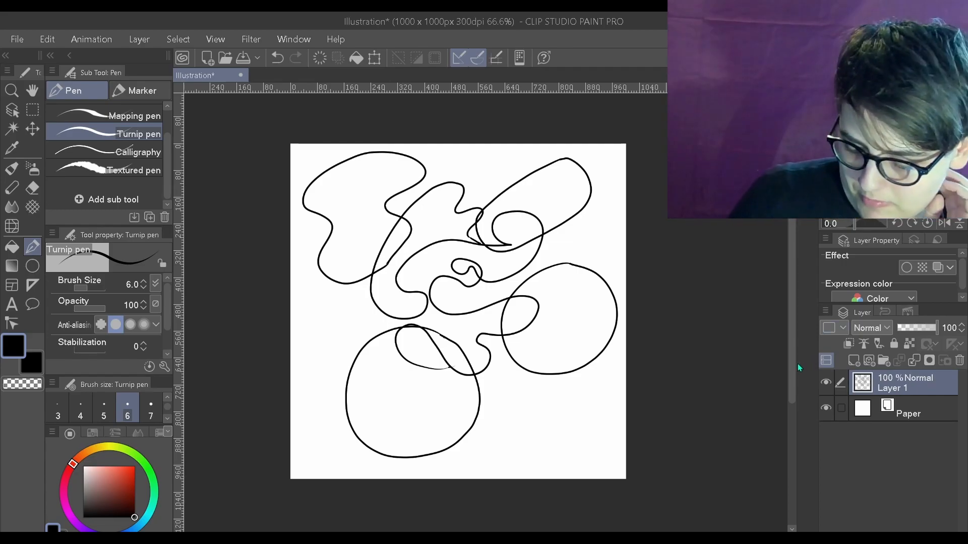
Draw five long curved lines from canvas edge to canvas edge: one cutting the upper-left corner and four sweeping across the other shapes.
scroll(794, 362, up, 1)
scroll(794, 362, down, 1)
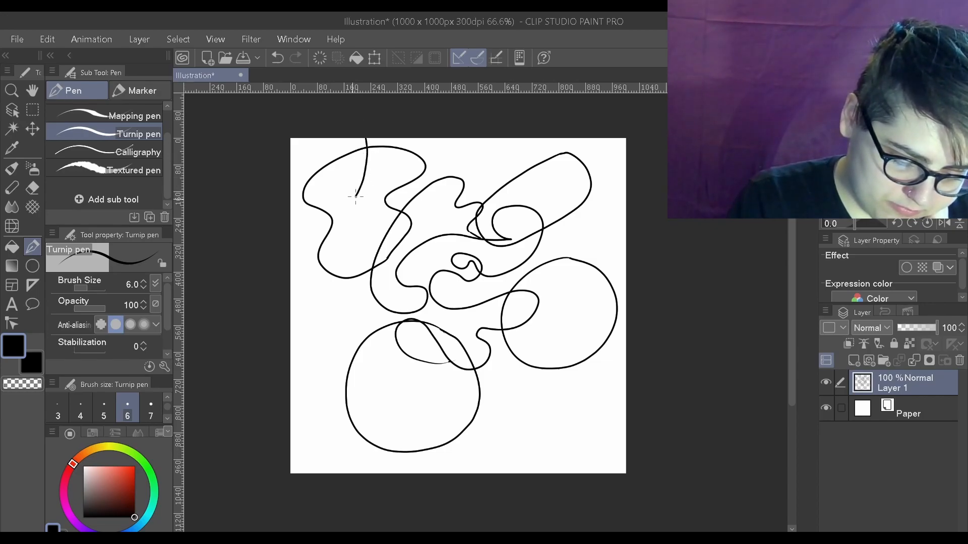
drag(325, 219, 285, 238)
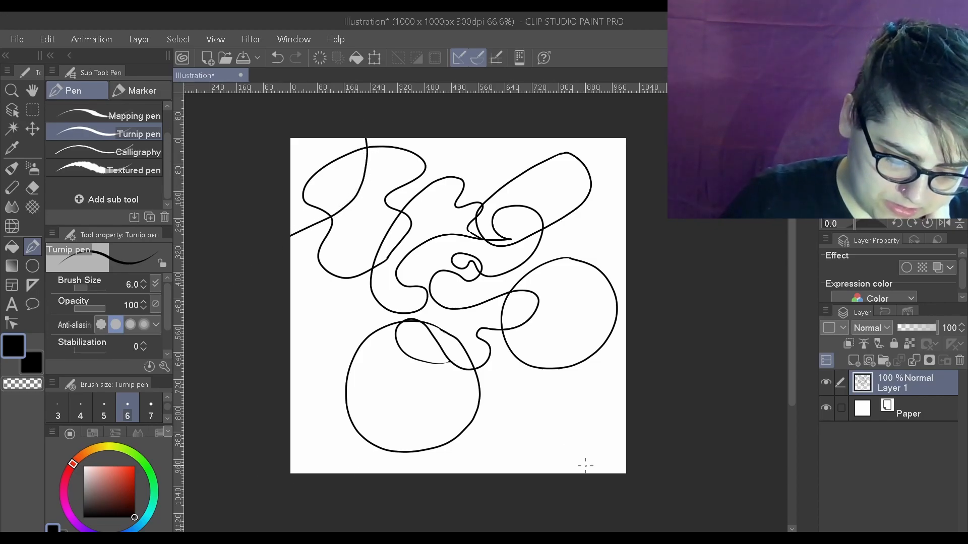
mouse_move(417, 480)
mouse_down()
mouse_move(389, 442)
mouse_move(384, 413)
mouse_move(398, 380)
mouse_move(433, 362)
mouse_move(539, 339)
mouse_move(589, 303)
mouse_move(590, 274)
mouse_move(510, 206)
mouse_move(479, 163)
mouse_up()
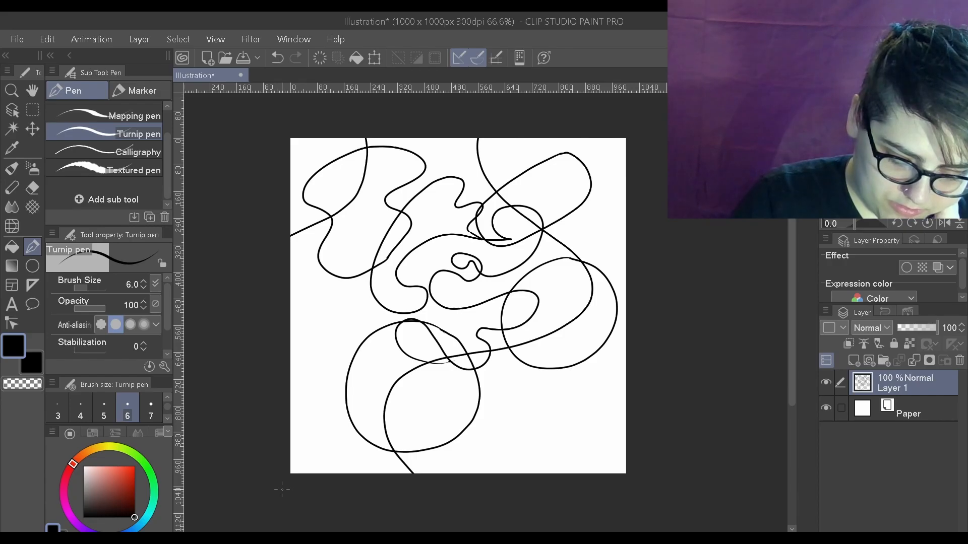
mouse_move(281, 454)
mouse_down()
mouse_move(395, 313)
mouse_move(538, 249)
mouse_move(641, 137)
mouse_up()
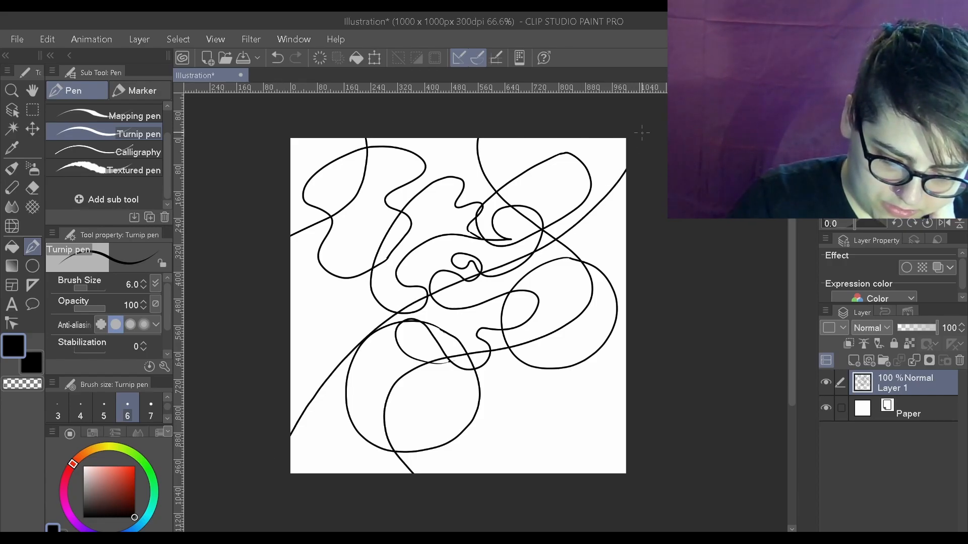
mouse_move(402, 133)
mouse_down()
mouse_move(392, 189)
mouse_move(412, 250)
mouse_move(543, 358)
mouse_move(573, 410)
mouse_move(587, 482)
mouse_up()
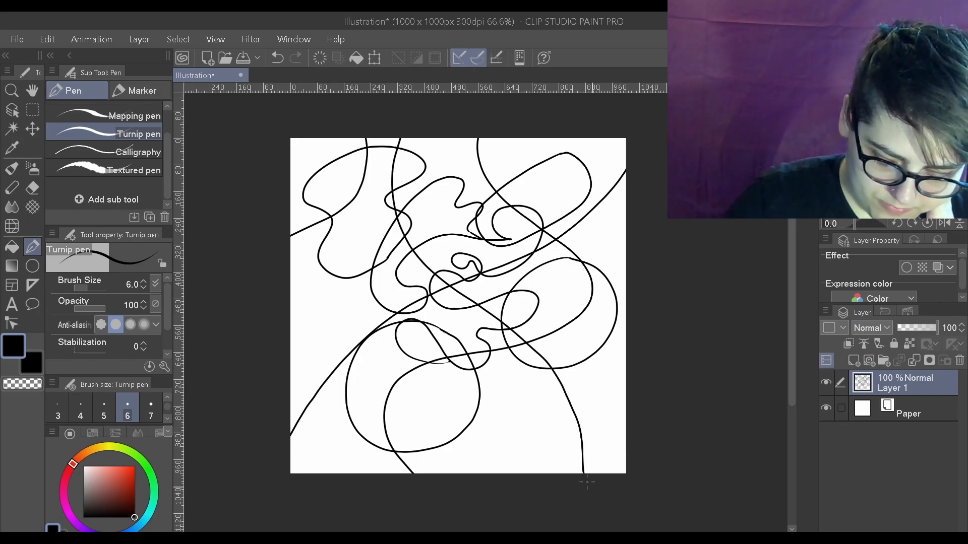
mouse_move(628, 380)
mouse_down()
mouse_move(482, 424)
mouse_move(306, 398)
mouse_move(282, 375)
mouse_up()
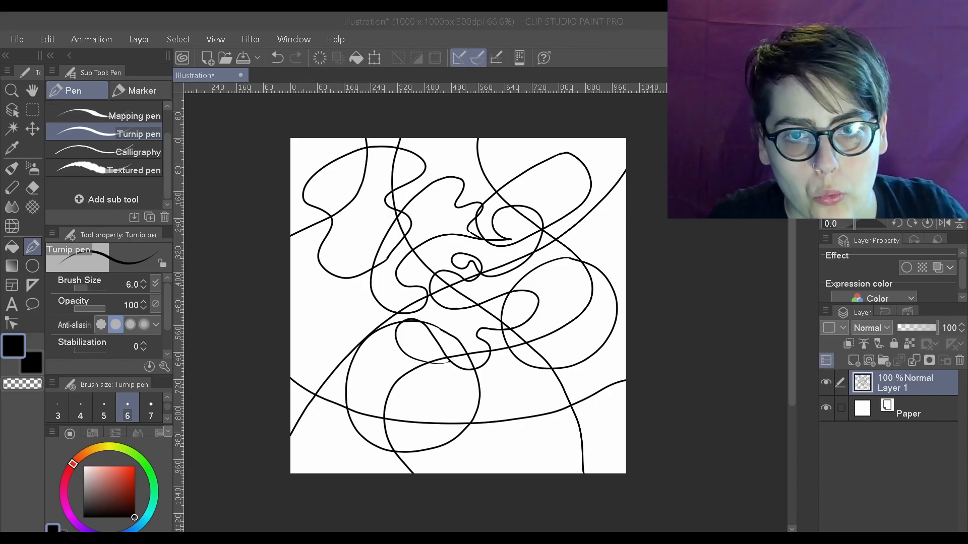
Round off the line crossings left of centre and through the middle of the drawing by filling their sharp corners with black.
mouse_move(437, 284)
mouse_down()
mouse_move(467, 255)
mouse_move(469, 278)
mouse_move(474, 253)
mouse_move(489, 262)
mouse_move(463, 283)
mouse_move(480, 274)
mouse_move(504, 331)
mouse_move(509, 296)
mouse_move(519, 296)
mouse_move(529, 318)
mouse_move(510, 330)
mouse_up()
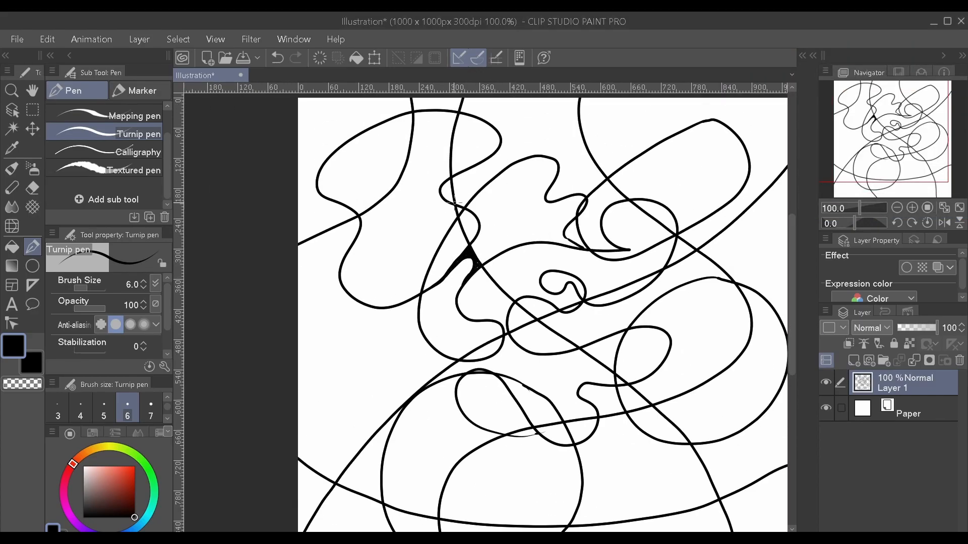
drag(508, 294, 509, 306)
mouse_move(537, 301)
mouse_down()
mouse_move(548, 313)
mouse_move(540, 317)
mouse_up()
mouse_move(541, 324)
mouse_down()
mouse_move(516, 341)
mouse_move(571, 349)
mouse_up()
key(ctrl+z)
mouse_move(542, 325)
mouse_down()
mouse_move(562, 346)
mouse_move(522, 350)
mouse_up()
mouse_move(555, 315)
mouse_down()
mouse_move(551, 330)
mouse_move(543, 325)
mouse_up()
mouse_move(553, 318)
mouse_down()
mouse_move(588, 343)
mouse_move(553, 329)
mouse_up()
drag(585, 344, 634, 320)
drag(629, 322, 649, 305)
mouse_move(577, 298)
mouse_down()
mouse_move(498, 310)
mouse_move(507, 302)
mouse_up()
Fill and round the crossings right of centre, including the large junction above the right-hand circle and that circle's upper edge.
scroll(505, 302, right, 3)
drag(521, 295, 509, 297)
drag(608, 534, 618, 534)
drag(548, 283, 561, 273)
drag(559, 273, 589, 259)
drag(611, 266, 629, 280)
mouse_move(581, 261)
mouse_down()
mouse_move(605, 260)
mouse_move(614, 278)
mouse_up()
drag(610, 265, 613, 275)
mouse_move(616, 239)
mouse_down()
mouse_move(643, 287)
mouse_move(630, 278)
mouse_up()
mouse_move(644, 213)
mouse_down()
mouse_move(617, 256)
mouse_move(616, 242)
mouse_up()
mouse_move(619, 281)
mouse_down()
mouse_move(648, 331)
mouse_move(675, 316)
mouse_up()
mouse_move(640, 286)
mouse_down()
mouse_move(646, 303)
mouse_move(655, 294)
mouse_up()
Round the crossings along the right-hand circle's left side down to the diagonal line's junction at its lower edge.
drag(568, 327, 520, 348)
drag(539, 317, 523, 334)
mouse_move(538, 323)
mouse_down()
mouse_move(521, 334)
mouse_move(493, 363)
mouse_up()
mouse_move(510, 342)
mouse_down()
mouse_move(488, 364)
mouse_move(483, 353)
mouse_up()
mouse_move(510, 370)
mouse_down()
mouse_move(517, 350)
mouse_move(532, 381)
mouse_up()
drag(515, 377, 530, 410)
mouse_move(529, 388)
mouse_down()
mouse_move(548, 404)
mouse_move(538, 406)
mouse_move(545, 399)
mouse_up()
drag(546, 400, 564, 400)
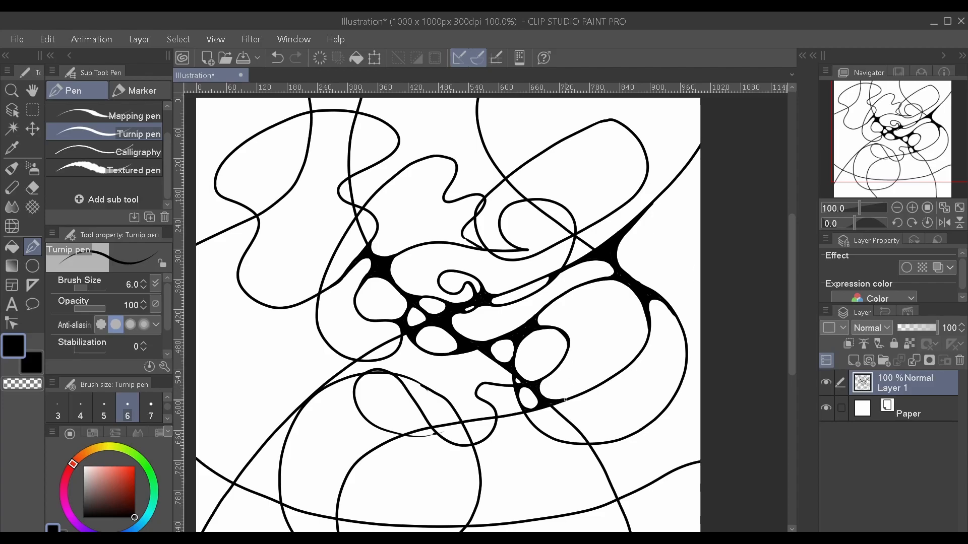
Round the crossings around the small curl inside the upper-right elongated loop with black fillets.
scroll(563, 400, down, 3)
scroll(575, 252, up, 2)
drag(587, 231, 575, 219)
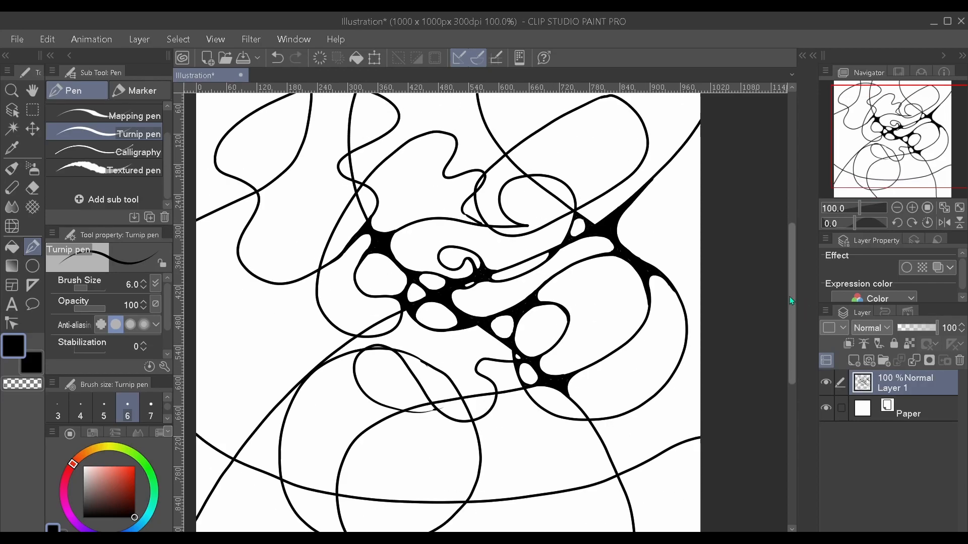
scroll(531, 116, up, 1)
drag(493, 244, 506, 248)
mouse_move(492, 235)
mouse_down()
mouse_move(545, 240)
mouse_move(569, 220)
mouse_up()
mouse_move(517, 194)
mouse_down()
mouse_move(566, 223)
mouse_move(541, 201)
mouse_move(525, 129)
mouse_move(552, 235)
mouse_move(573, 210)
mouse_up()
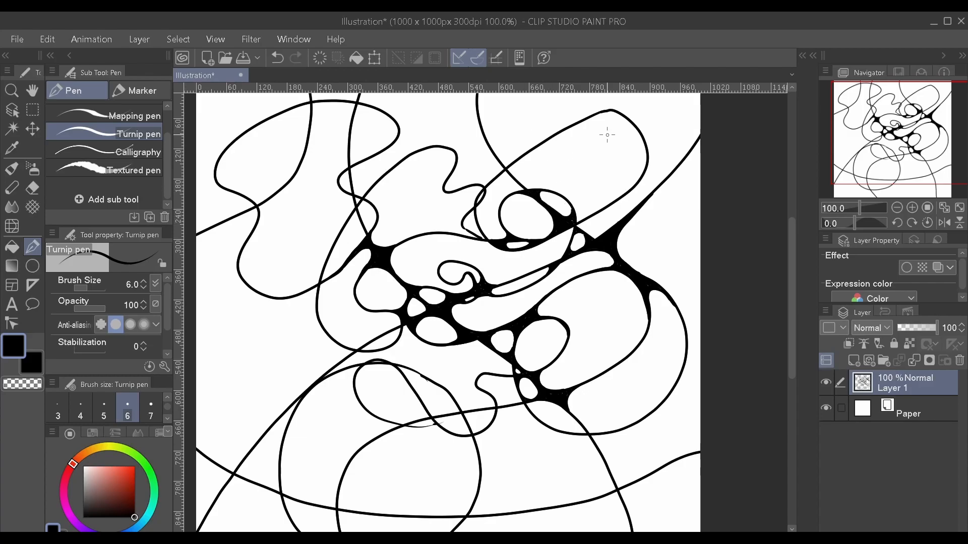
Round the remaining crossings where the upper-right elongated loop meets the winding line and the line from the top edge.
mouse_move(476, 218)
mouse_down()
mouse_move(486, 184)
mouse_move(521, 187)
mouse_move(498, 178)
mouse_move(511, 172)
mouse_move(520, 185)
mouse_move(518, 157)
mouse_up()
drag(584, 228, 616, 202)
key(c)
key(c)
drag(493, 155, 520, 157)
drag(500, 162, 475, 197)
Fill the corners of the crossings on the upper-left wavy shape, including the two junctions near the canvas's top edge.
scroll(505, 139, left, 2)
mouse_move(412, 219)
mouse_down()
mouse_move(404, 222)
mouse_move(422, 230)
mouse_up()
mouse_move(413, 200)
mouse_down()
mouse_move(432, 211)
mouse_move(403, 214)
mouse_up()
mouse_move(406, 193)
mouse_down()
mouse_move(397, 171)
mouse_move(422, 195)
mouse_up()
mouse_move(408, 177)
mouse_down()
mouse_move(411, 168)
mouse_move(413, 191)
mouse_move(409, 124)
mouse_move(444, 126)
mouse_up()
drag(416, 85, 399, 102)
scroll(399, 102, up, 2)
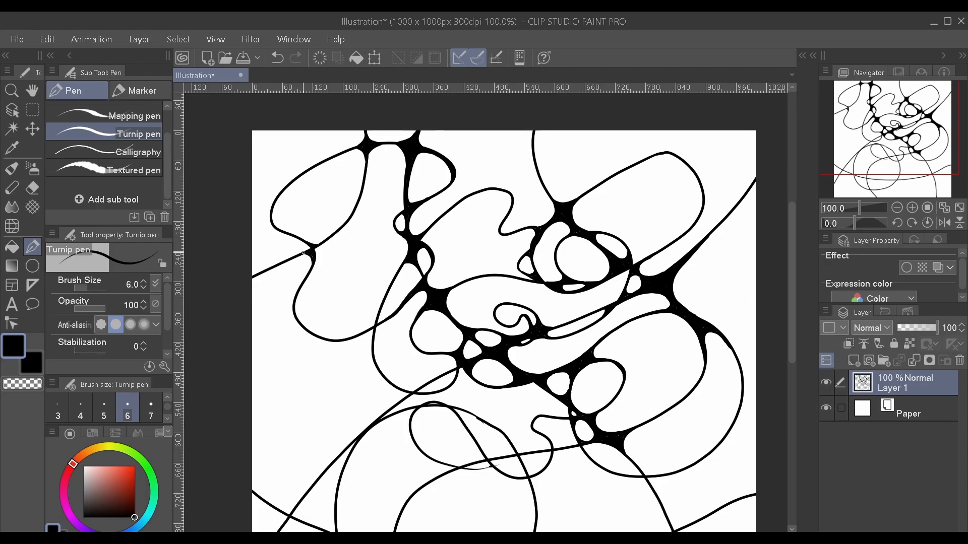
Round the crossings below the centre where the lower-left circle's upper part meets the winding line and long curves.
scroll(497, 347, down, 4)
mouse_move(498, 347)
mouse_down()
mouse_move(468, 345)
mouse_move(522, 354)
mouse_move(527, 337)
mouse_up()
mouse_move(413, 302)
mouse_down()
mouse_move(445, 286)
mouse_move(456, 343)
mouse_move(413, 295)
mouse_move(470, 302)
mouse_up()
drag(456, 289, 480, 298)
drag(485, 332, 527, 330)
mouse_move(487, 302)
mouse_down()
mouse_move(488, 331)
mouse_move(497, 306)
mouse_up()
mouse_move(490, 331)
mouse_down()
mouse_move(487, 312)
mouse_move(490, 328)
mouse_move(542, 318)
mouse_up()
mouse_move(542, 318)
mouse_down()
mouse_move(564, 325)
mouse_move(569, 308)
mouse_up()
drag(560, 297, 571, 317)
drag(557, 278, 567, 287)
drag(792, 317, 792, 291)
drag(418, 340, 444, 332)
drag(428, 337, 471, 312)
drag(792, 293, 792, 323)
Round the crossings around the lower-left circle, including its junctions with the sagging curve across the lower canvas.
drag(598, 536, 579, 536)
drag(428, 285, 474, 264)
drag(480, 328, 480, 346)
drag(490, 344, 547, 339)
mouse_move(465, 422)
mouse_down()
mouse_move(445, 395)
mouse_move(465, 355)
mouse_up()
mouse_move(554, 425)
mouse_down()
mouse_move(577, 407)
mouse_move(611, 424)
mouse_up()
drag(792, 333, 792, 338)
drag(425, 399, 441, 379)
mouse_move(400, 391)
mouse_down()
mouse_move(382, 348)
mouse_move(438, 413)
mouse_move(451, 449)
mouse_move(443, 405)
mouse_up()
drag(546, 428, 565, 409)
drag(792, 338, 792, 349)
Fill and round the crossings near the lower-right, where the long line meets the sagging curve and the right-hand circle.
drag(557, 397, 594, 379)
drag(708, 336, 698, 361)
mouse_move(701, 364)
mouse_down()
mouse_move(717, 348)
mouse_move(735, 447)
mouse_up()
drag(483, 536, 507, 535)
drag(665, 372, 679, 340)
mouse_move(648, 327)
mouse_down()
mouse_move(636, 301)
mouse_move(618, 290)
mouse_up()
drag(618, 296, 676, 273)
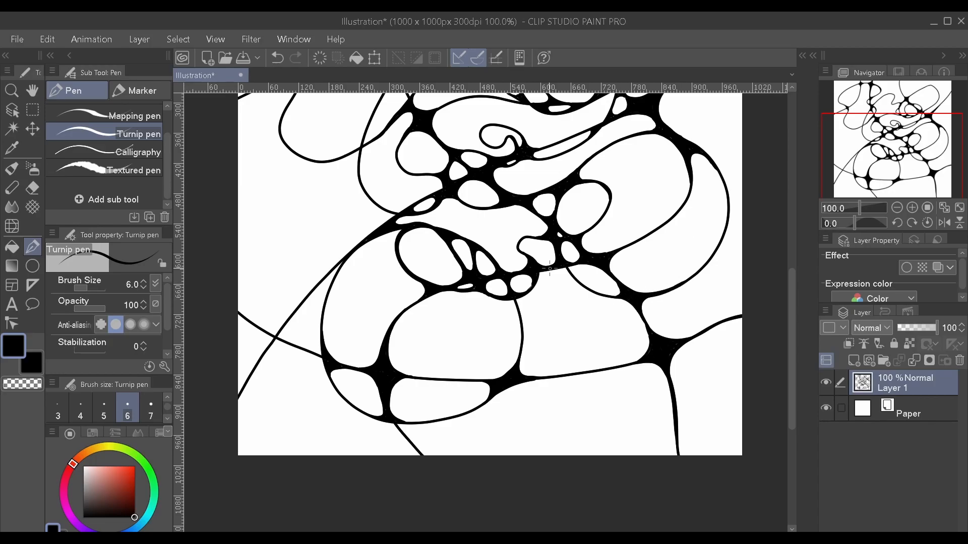
Round the remaining crossings on the drawing's left side, including the line junction near the lower-left corner.
drag(504, 535, 471, 536)
drag(792, 348, 791, 325)
mouse_move(413, 433)
mouse_down()
mouse_move(403, 410)
mouse_move(367, 399)
mouse_move(428, 324)
mouse_move(426, 332)
mouse_up()
drag(380, 406, 352, 416)
mouse_move(354, 411)
mouse_down()
mouse_move(345, 390)
mouse_move(377, 381)
mouse_up()
mouse_move(595, 158)
mouse_down()
mouse_move(511, 290)
mouse_move(515, 266)
mouse_up()
drag(524, 292, 543, 296)
drag(327, 249, 305, 276)
drag(375, 322, 379, 331)
drag(405, 283, 408, 303)
drag(420, 277, 412, 283)
drag(440, 373, 395, 404)
drag(443, 373, 409, 404)
mouse_move(382, 421)
mouse_down()
mouse_move(355, 355)
mouse_move(360, 322)
mouse_move(393, 279)
mouse_up()
Touch up the junction beside the upper-right curl and round the corners where lines meet the canvas edges.
scroll(504, 328, down, 2)
scroll(690, 301, down, 2)
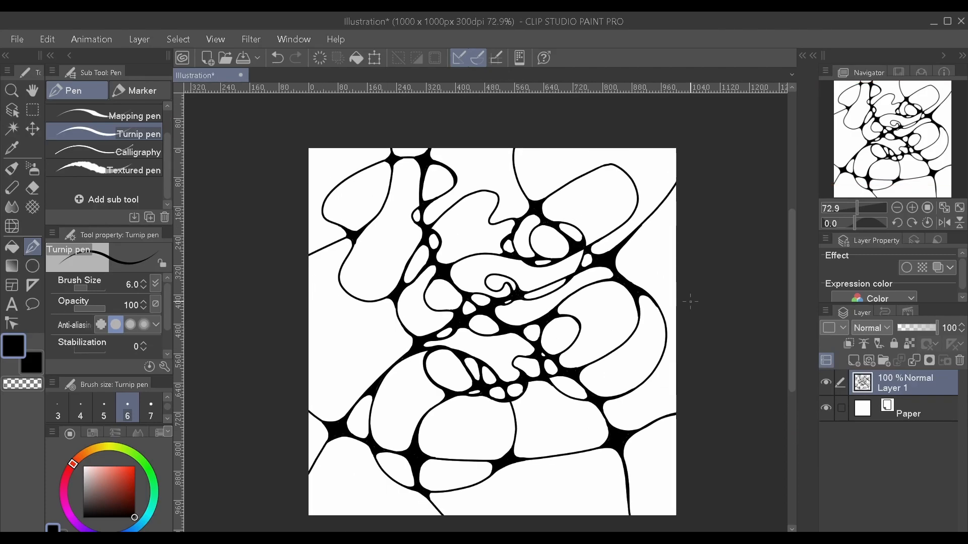
drag(798, 372, 798, 373)
drag(573, 255, 581, 251)
drag(585, 235, 595, 242)
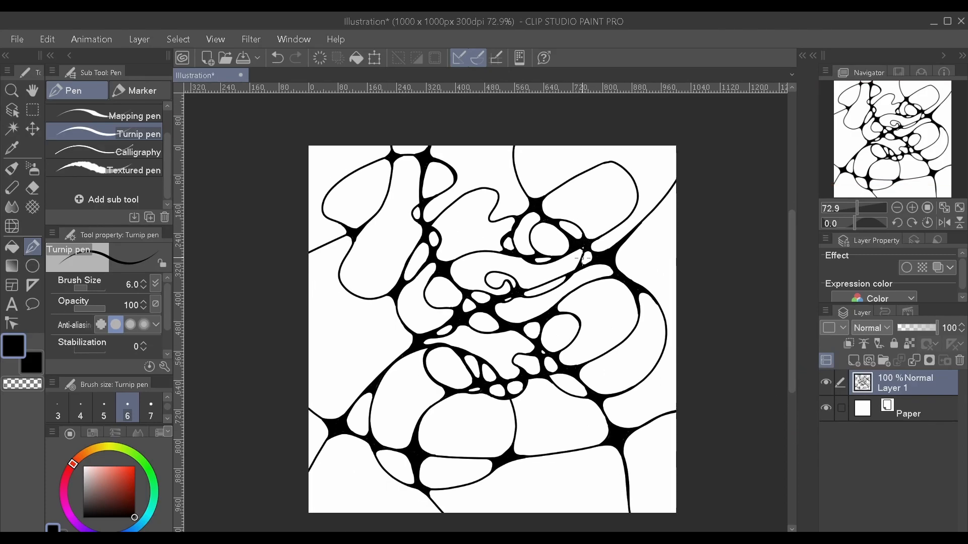
scroll(425, 145, down, 1)
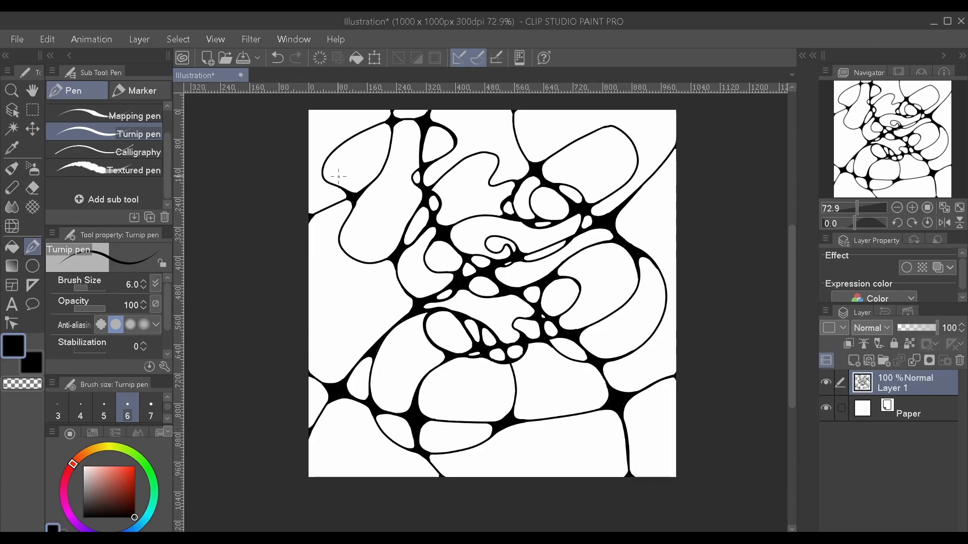
key(ctrl+minus)
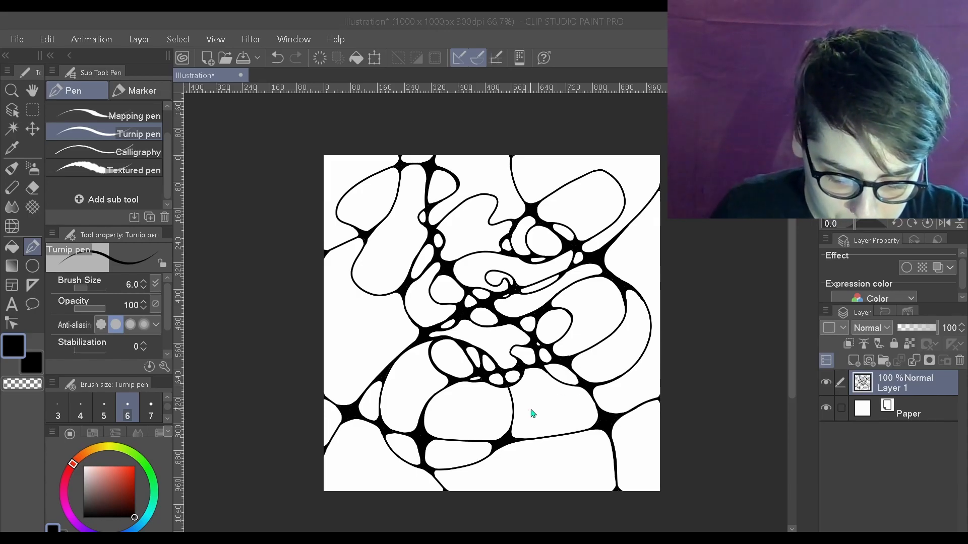
Thicken the black junction beside the small cells just below the drawing's centre.
scroll(534, 415, up, 1)
drag(791, 371, 790, 361)
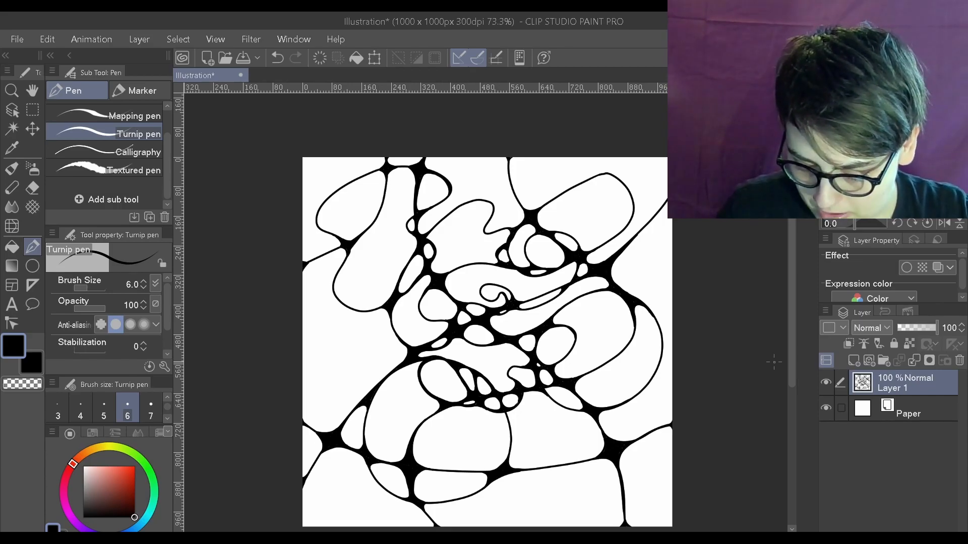
scroll(673, 379, down, 1)
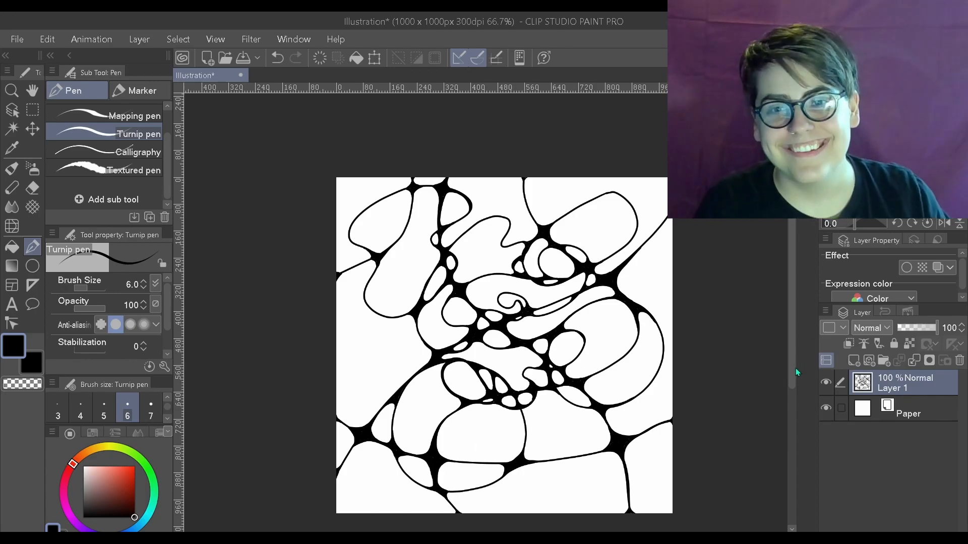
drag(793, 359, 794, 359)
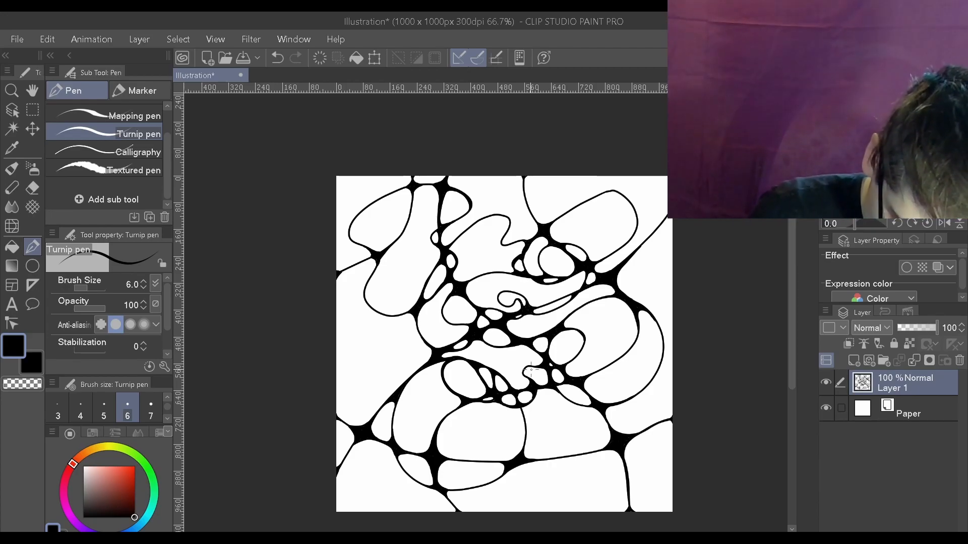
drag(533, 399, 547, 387)
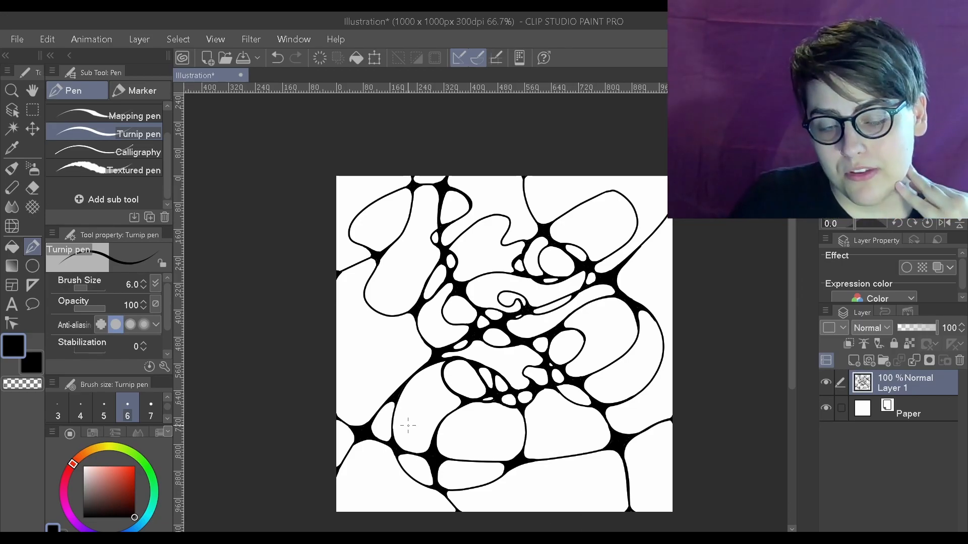
Add a new raster layer between the paper and the line drawing's layer.
scroll(507, 382, down, 1)
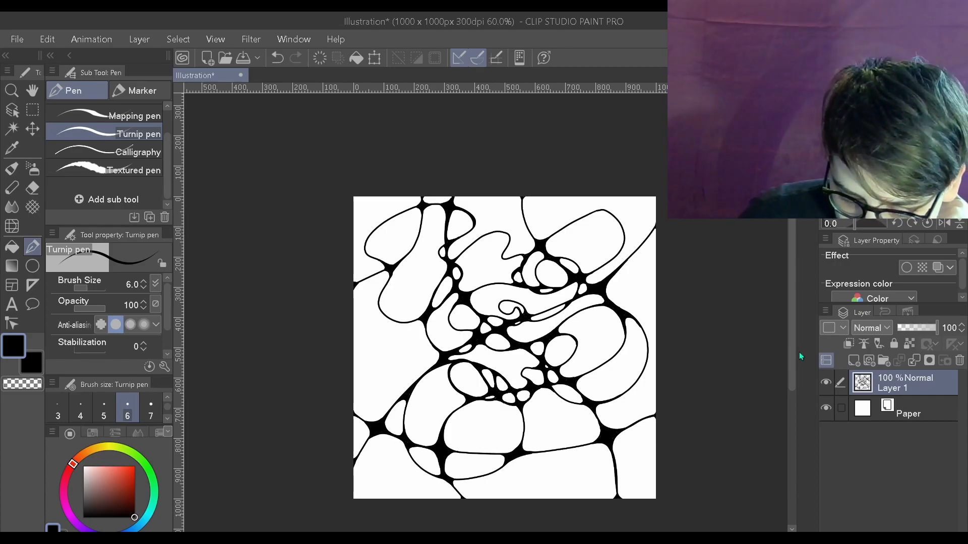
scroll(796, 360, down, 1)
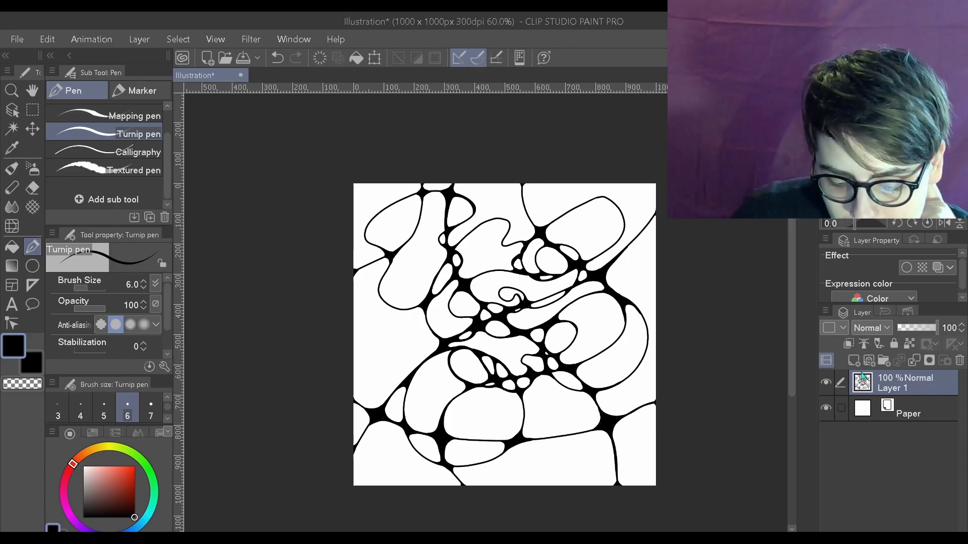
click(903, 407)
click(854, 360)
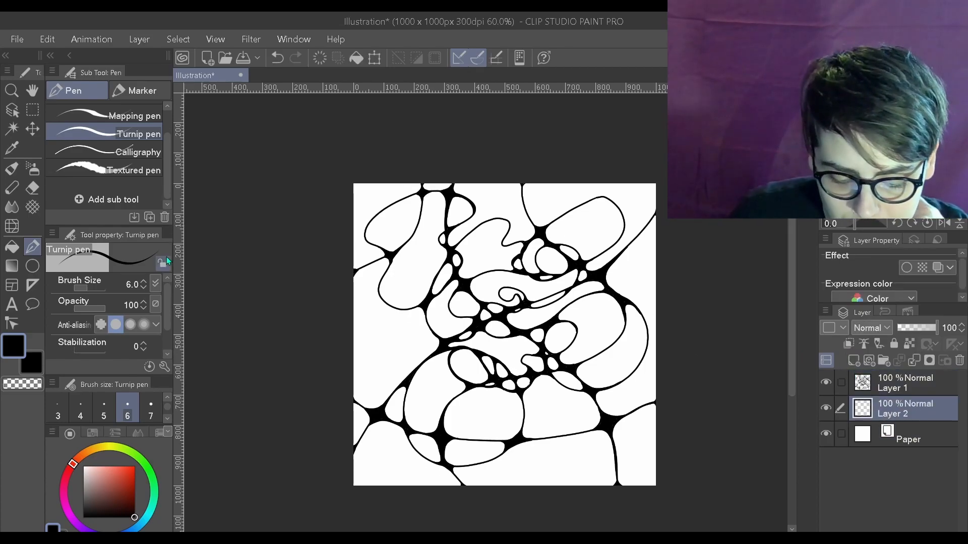
Choose the Foreground to background gradient with light red as the main colour and bright yellow as the sub colour.
click(10, 266)
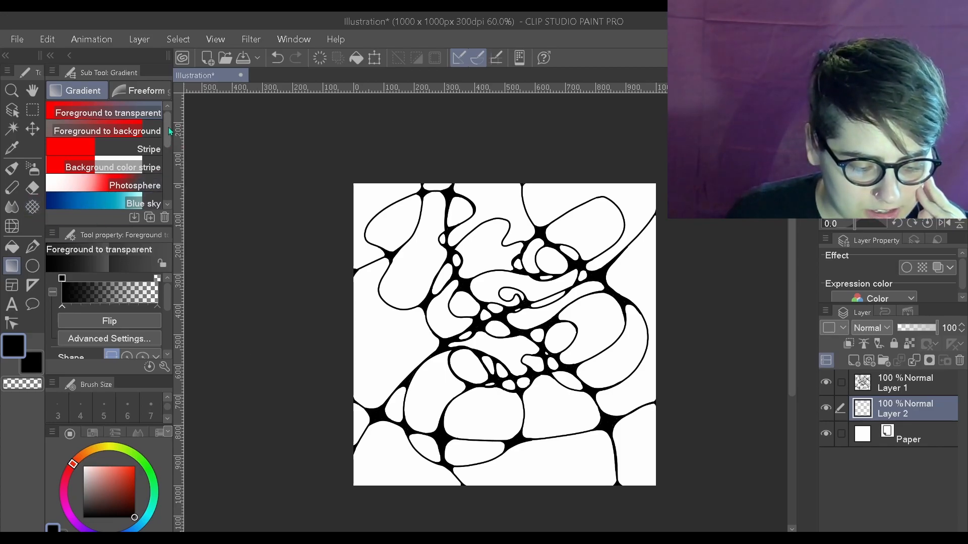
click(136, 132)
click(102, 447)
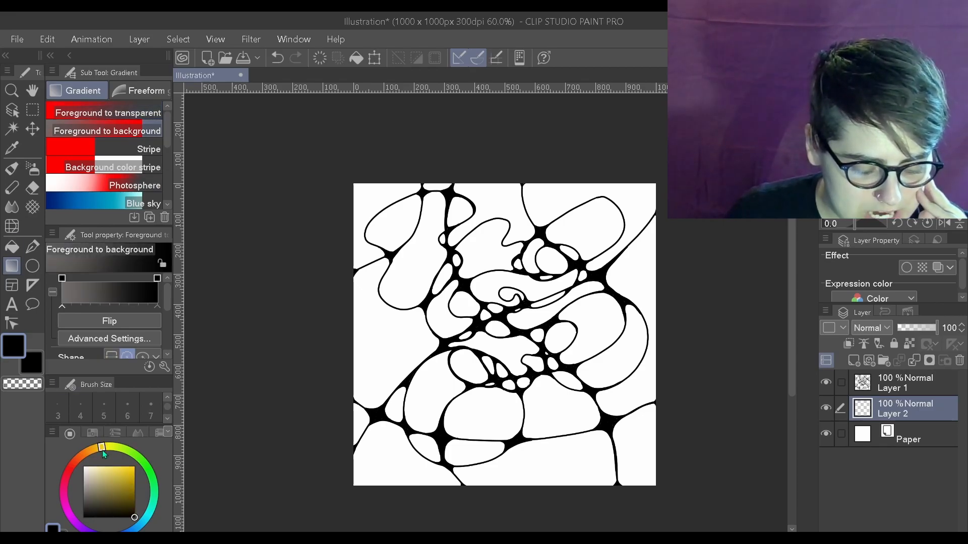
click(134, 467)
click(80, 456)
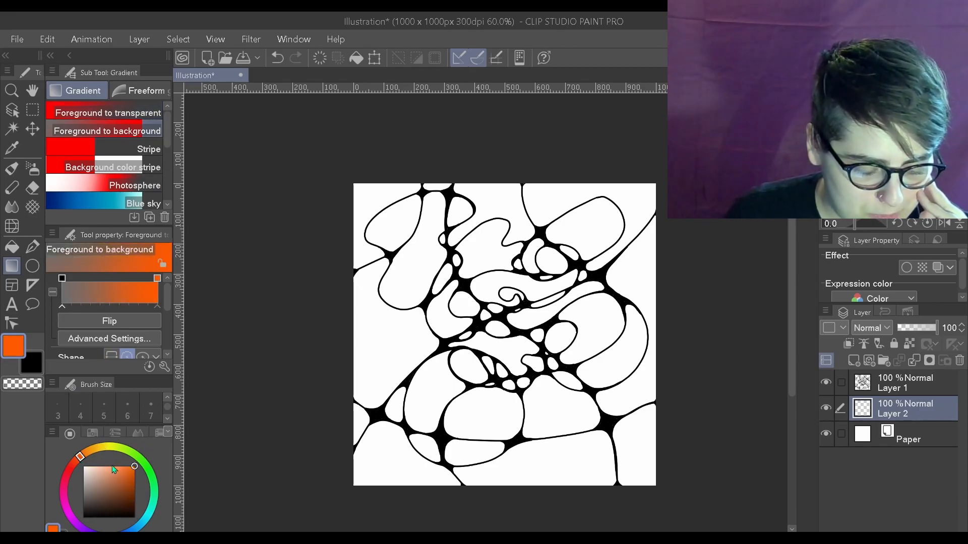
click(71, 467)
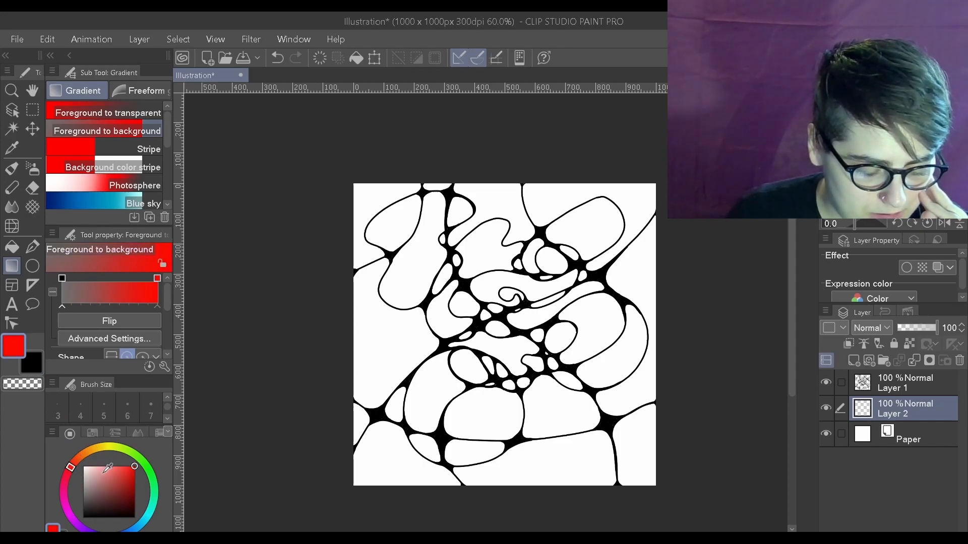
click(110, 466)
click(30, 362)
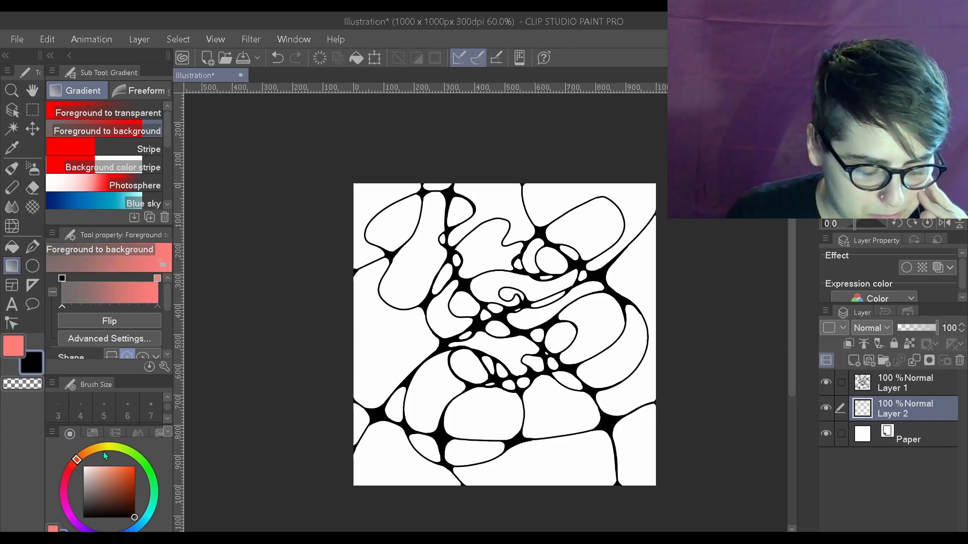
click(134, 467)
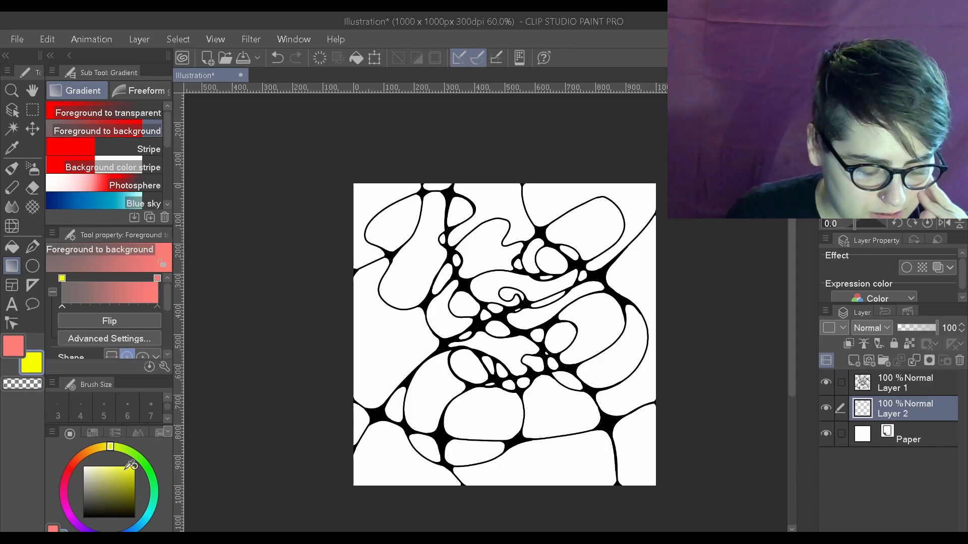
Change the sub colour to golden yellow and remove the grey middle node so the gradient blends straight from golden yellow to light red.
click(117, 462)
click(103, 449)
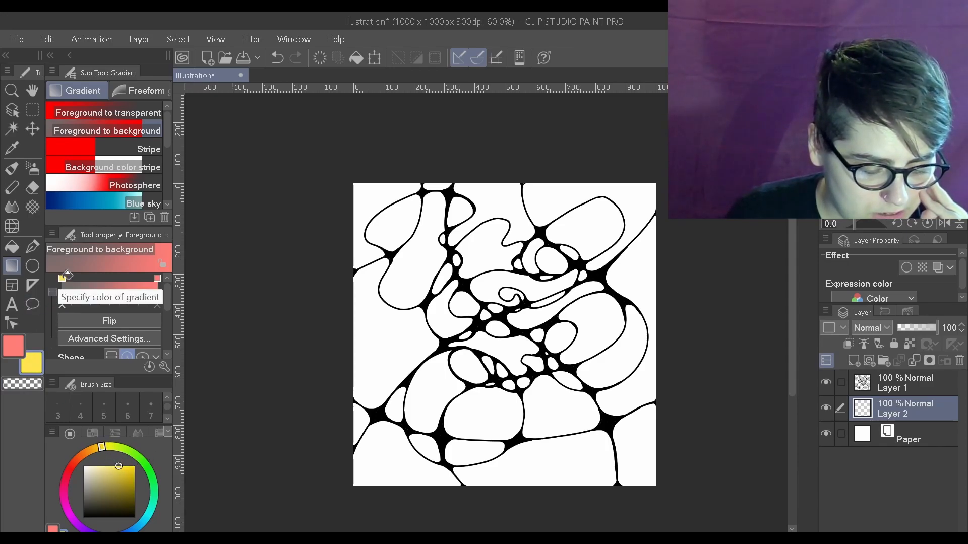
click(10, 347)
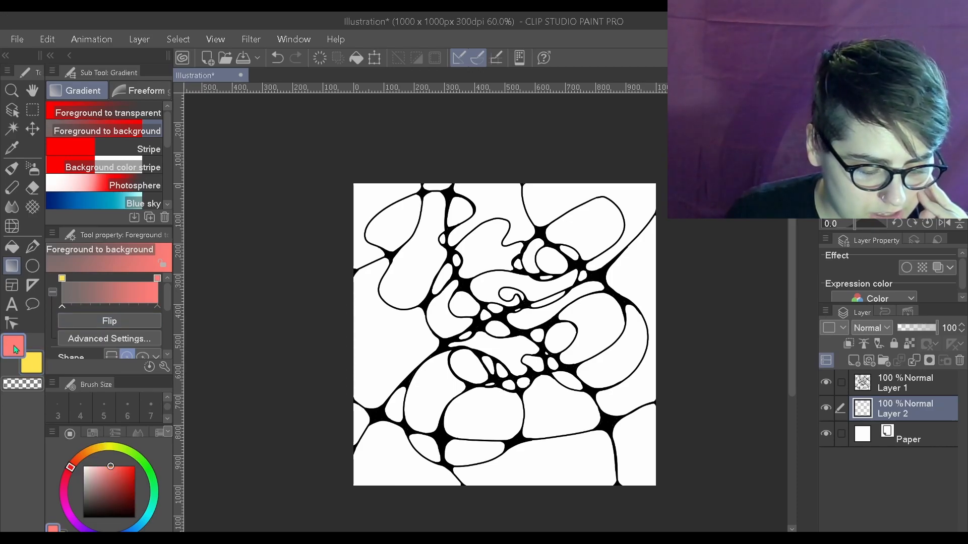
drag(62, 307, 112, 307)
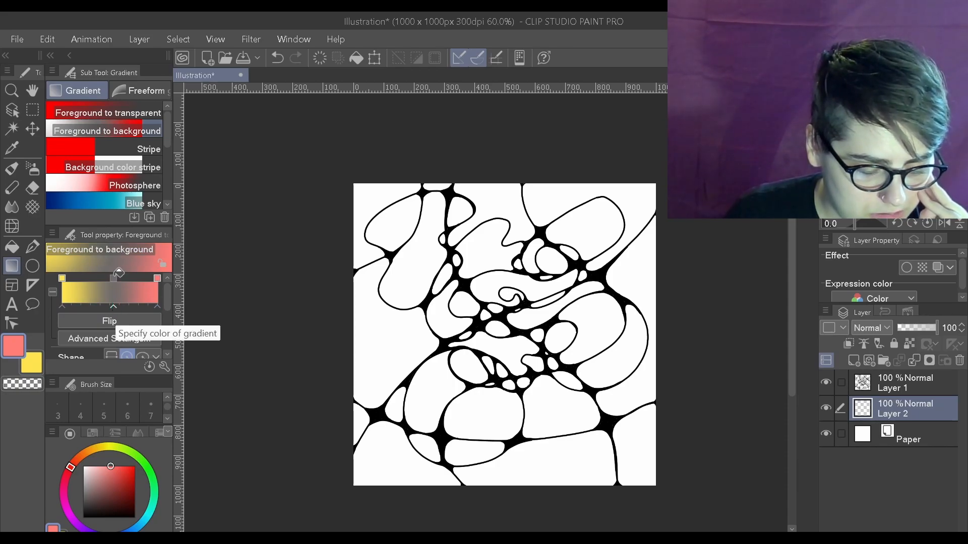
drag(114, 277, 167, 312)
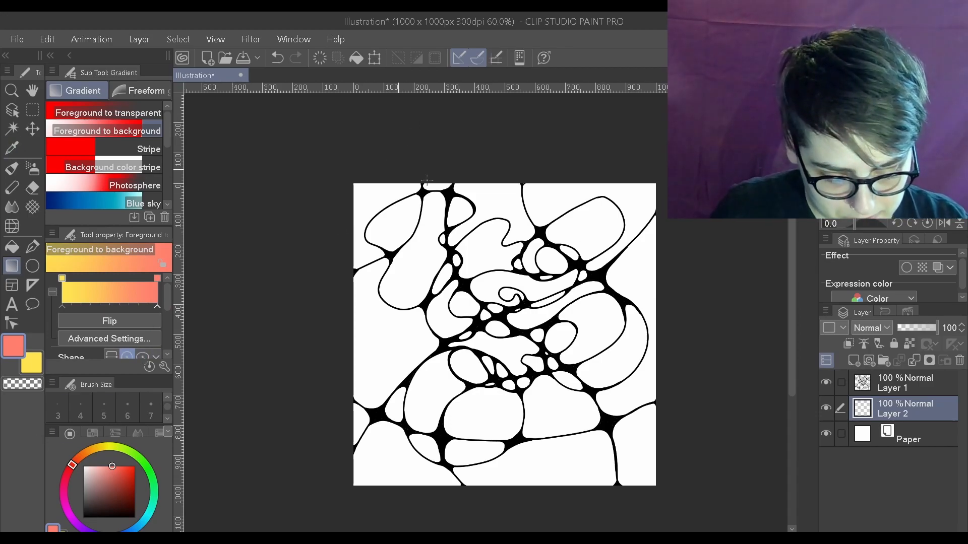
Try the golden yellow and light red gradient on Layer 2 in different directions, undoing each version.
drag(476, 147, 702, 471)
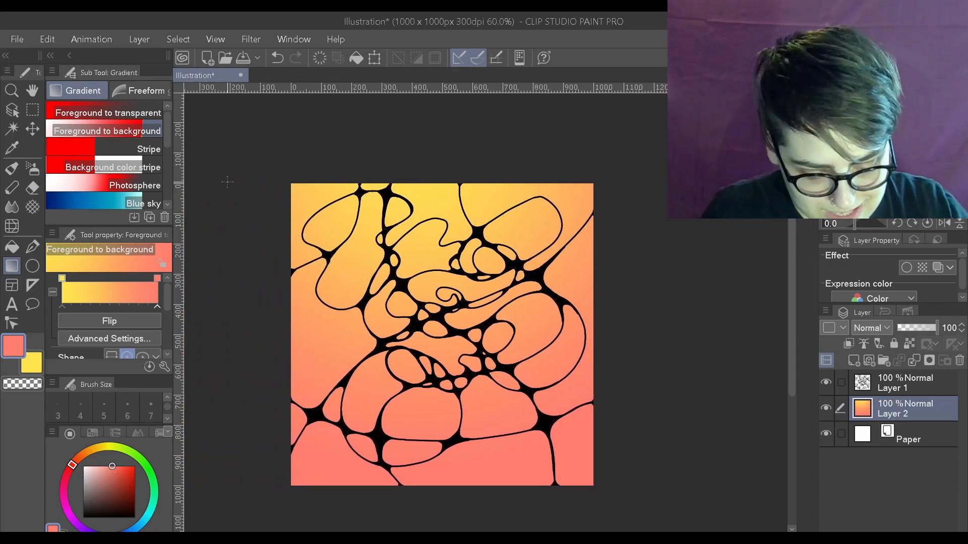
key(ctrl+z)
scroll(497, 424, down, 3)
drag(525, 500, 504, 412)
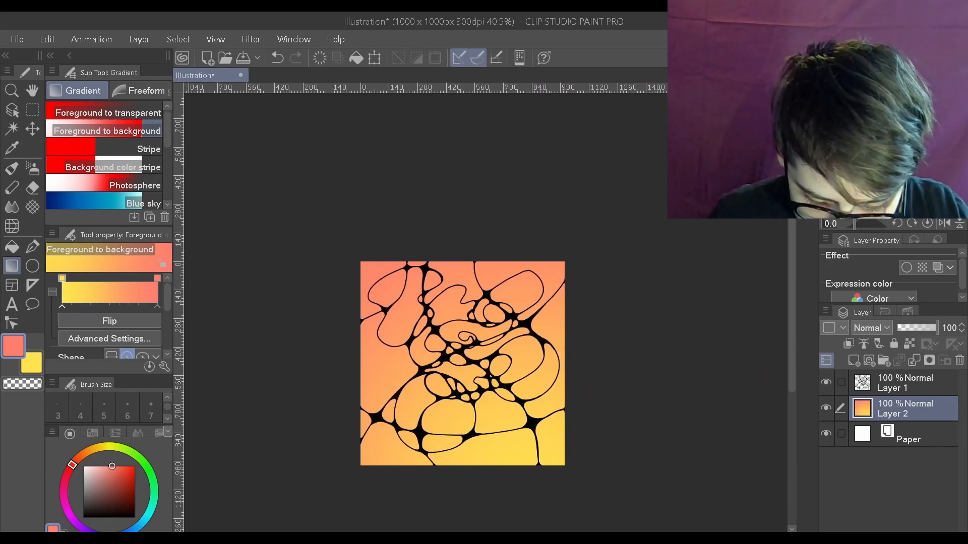
key(ctrl+z)
scroll(523, 384, down, 3)
drag(792, 377, 792, 421)
drag(521, 373, 291, 148)
key(ctrl+z)
Apply the gradient to Layer 2 so it runs from orange along the canvas's top edge to yellow at its bottom.
drag(486, 382, 490, 431)
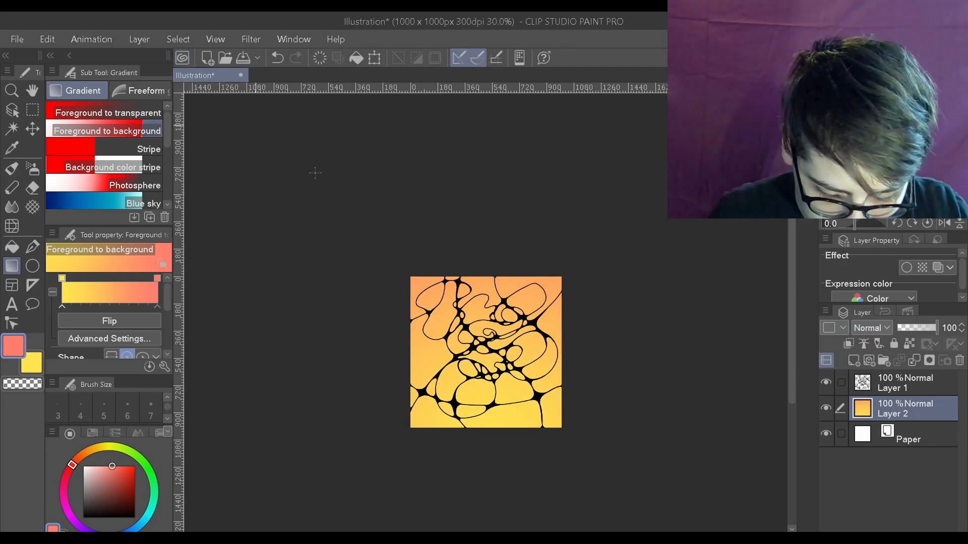
scroll(565, 403, up, 2)
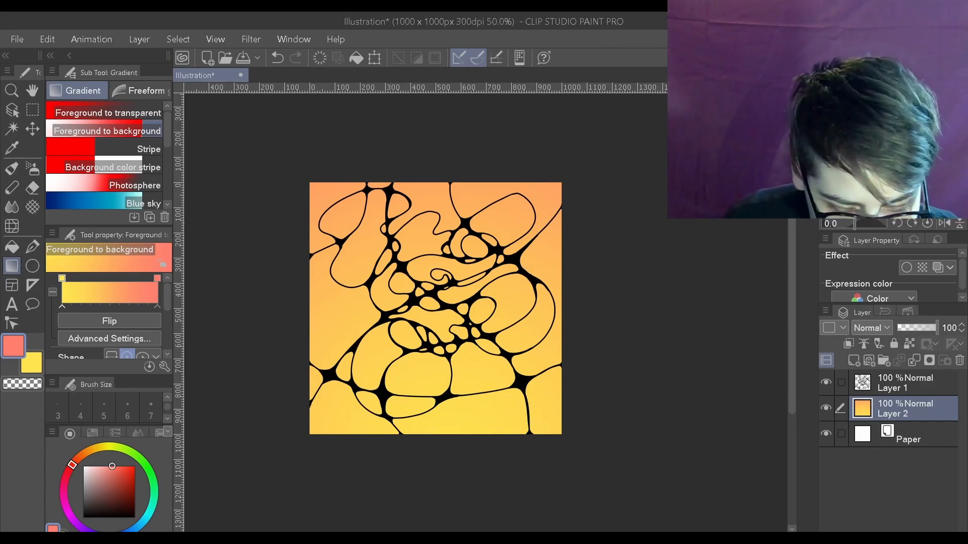
drag(563, 537, 543, 538)
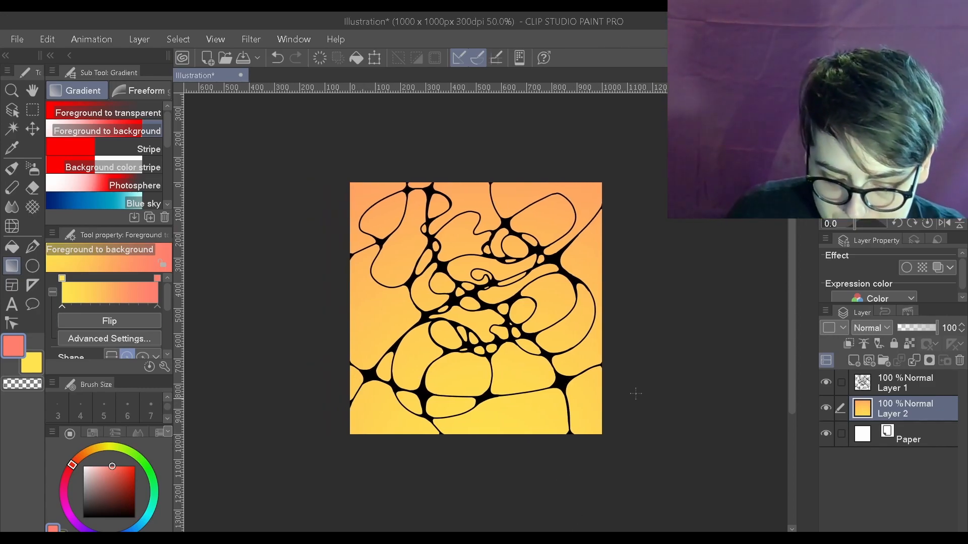
Set the line drawing's layer as the reference layer and add a new raster layer directly above the gradient layer.
click(888, 381)
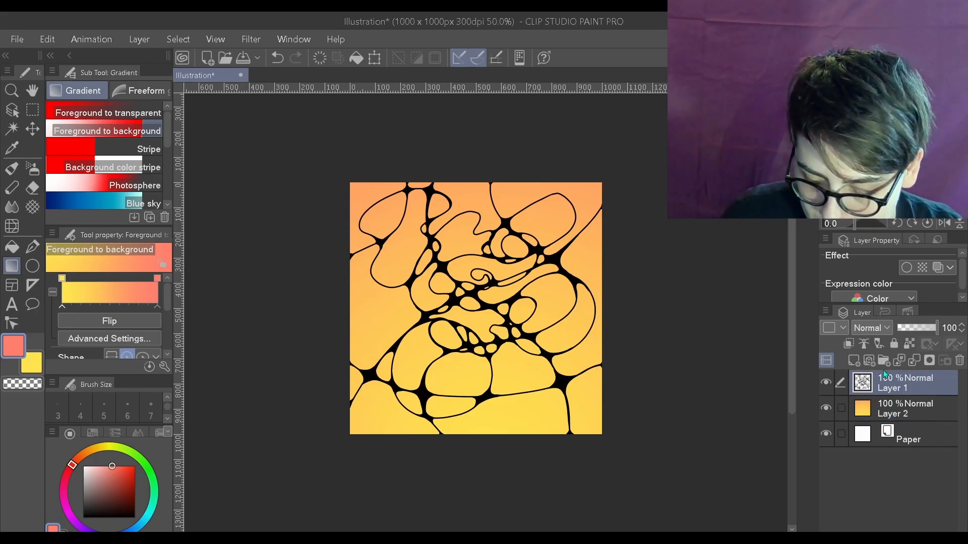
click(864, 340)
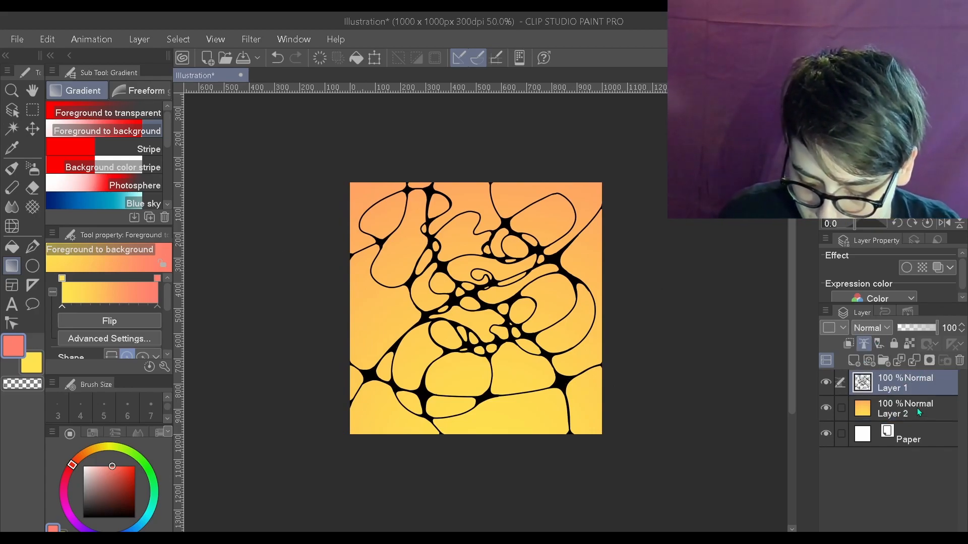
click(917, 407)
click(856, 360)
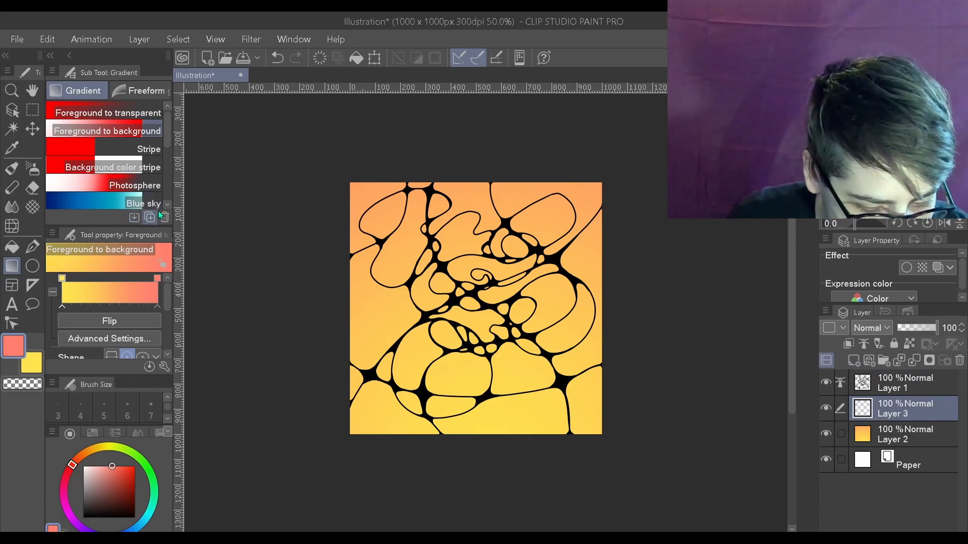
Fill seven cells with pink on Layer 3, including both upper lobes, the central curl, the right crescent and the large left-edge cell.
click(12, 247)
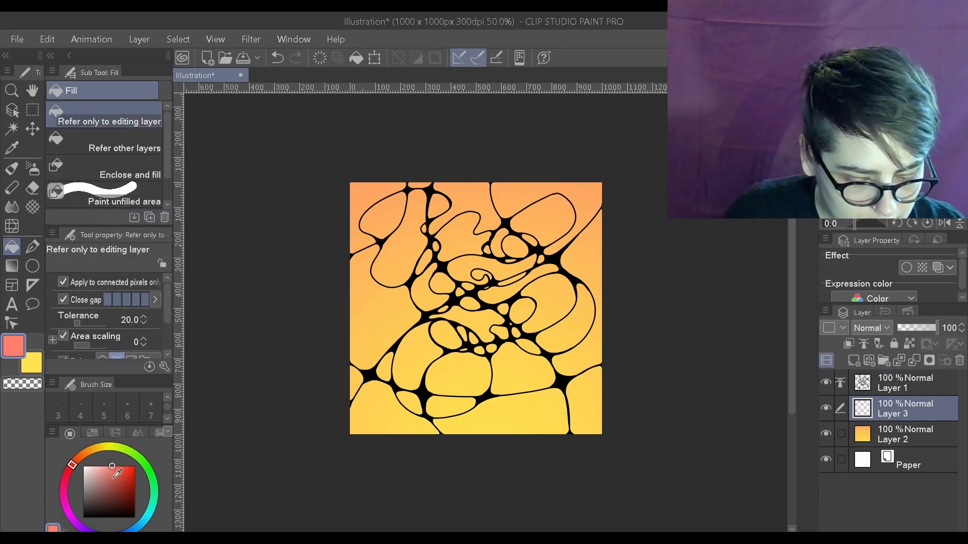
drag(112, 467, 104, 466)
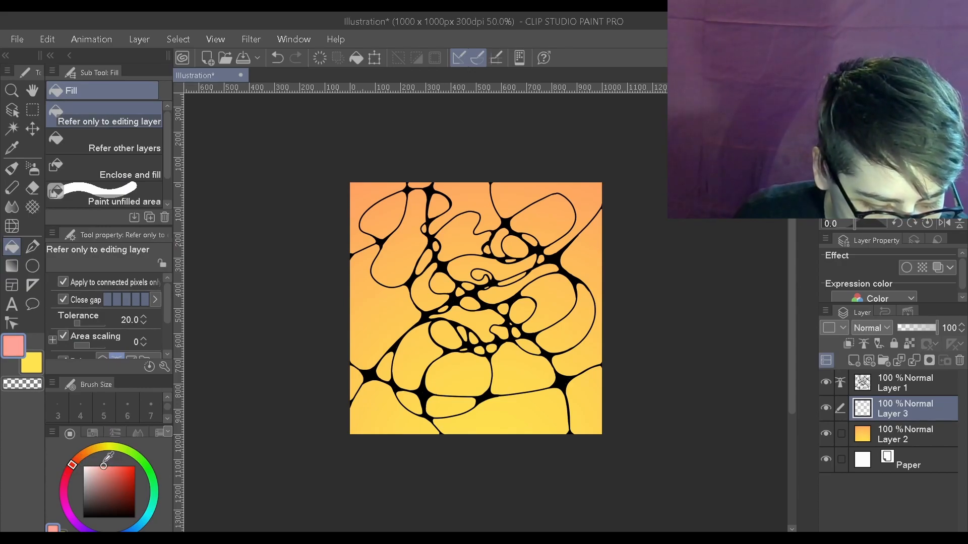
click(68, 486)
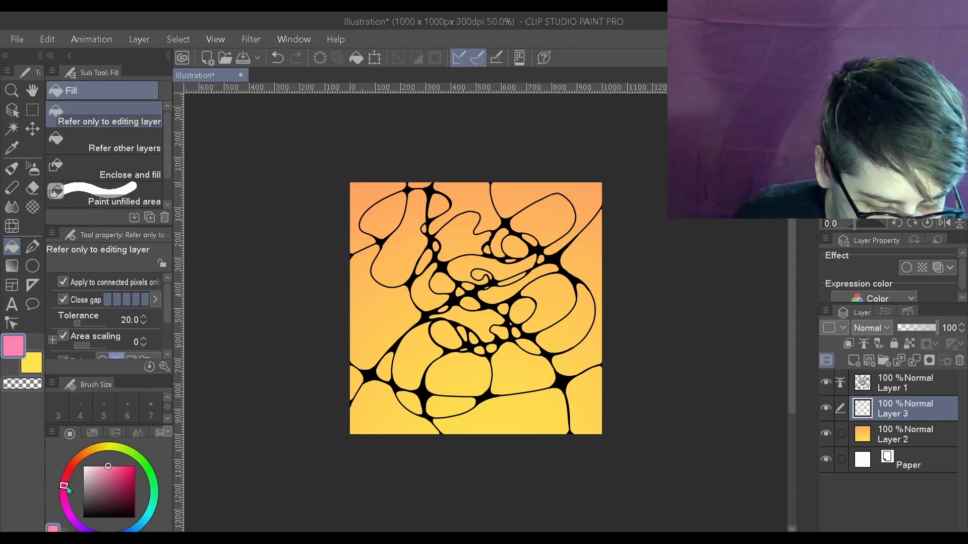
click(386, 214)
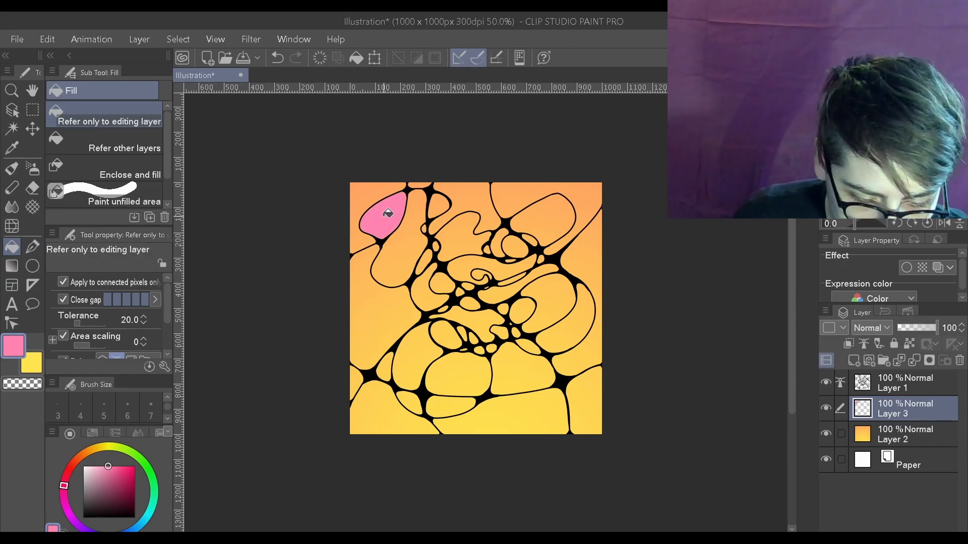
click(547, 225)
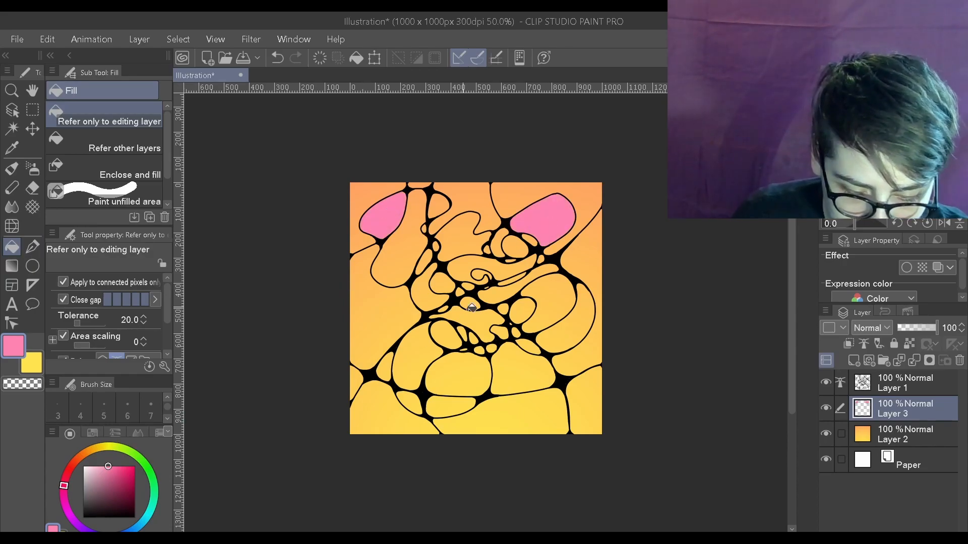
click(506, 329)
click(432, 356)
click(575, 318)
click(482, 275)
click(383, 302)
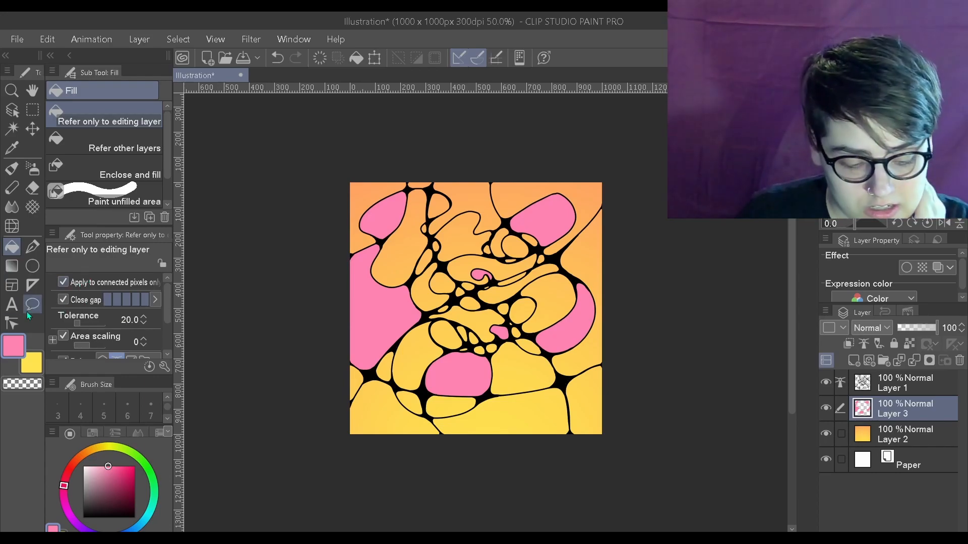
Fill six small cells with medium blue: four rounded cells around the centre, one near the top edge and the sliver below the right crescent.
drag(64, 485, 121, 513)
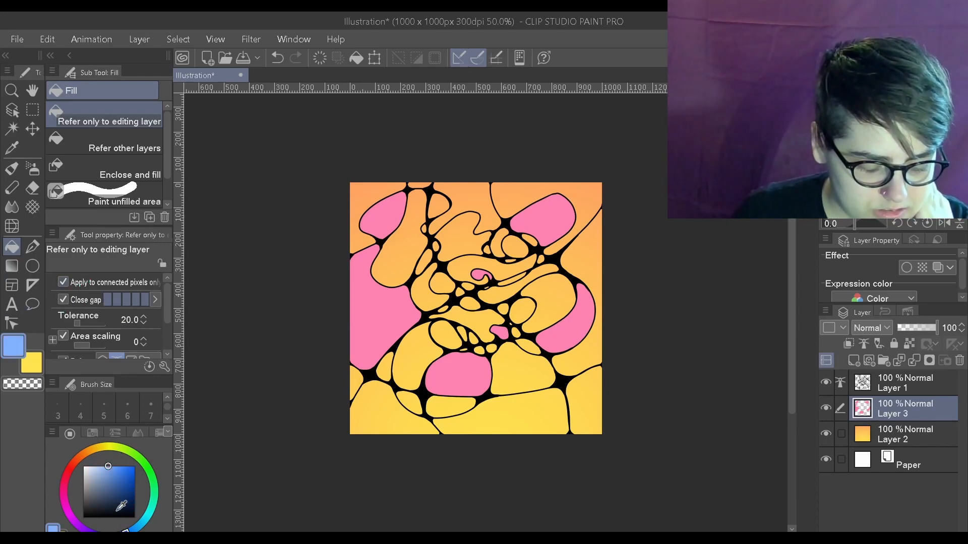
drag(108, 468, 115, 465)
click(445, 339)
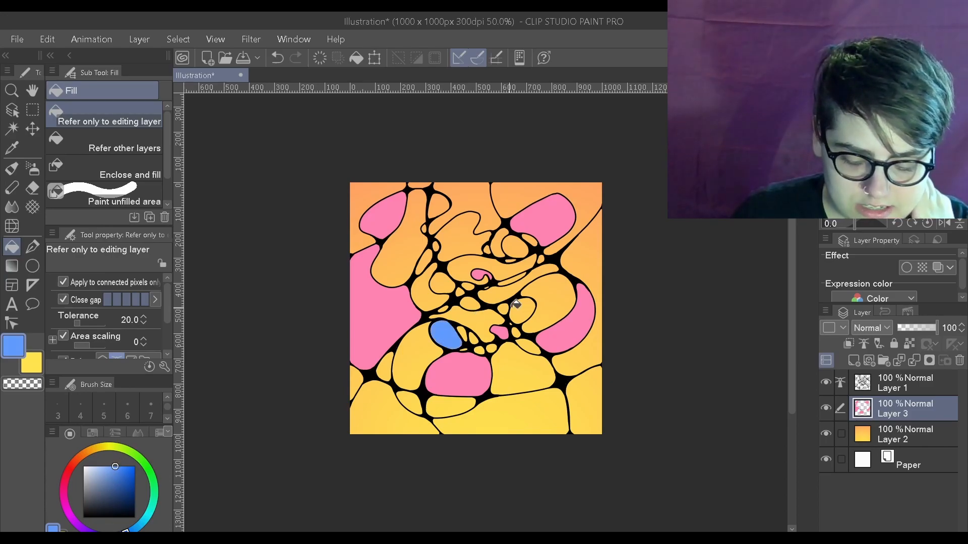
click(518, 248)
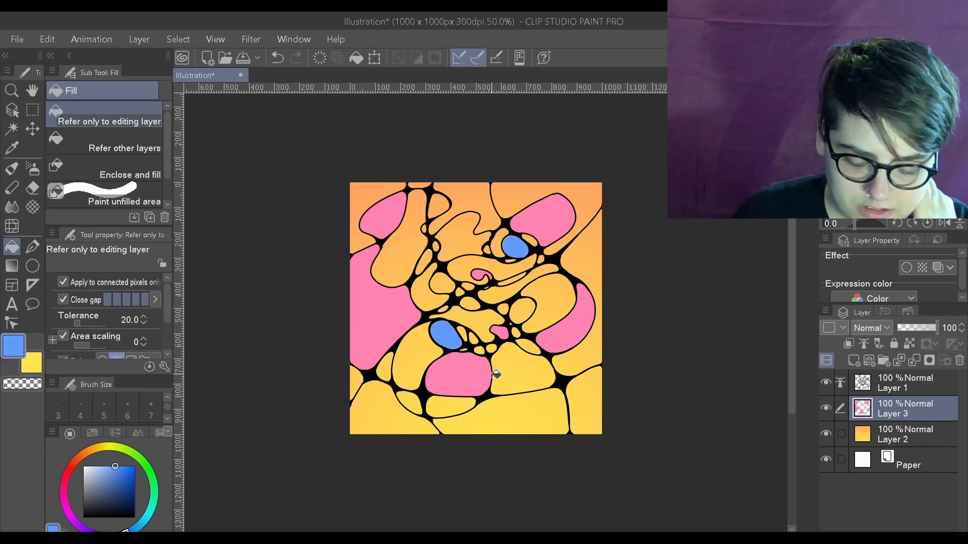
click(525, 307)
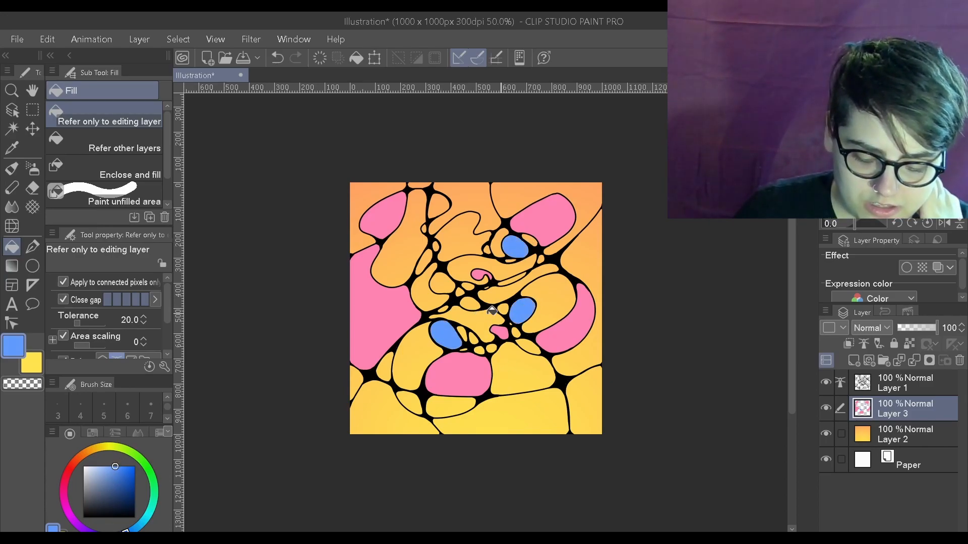
click(442, 278)
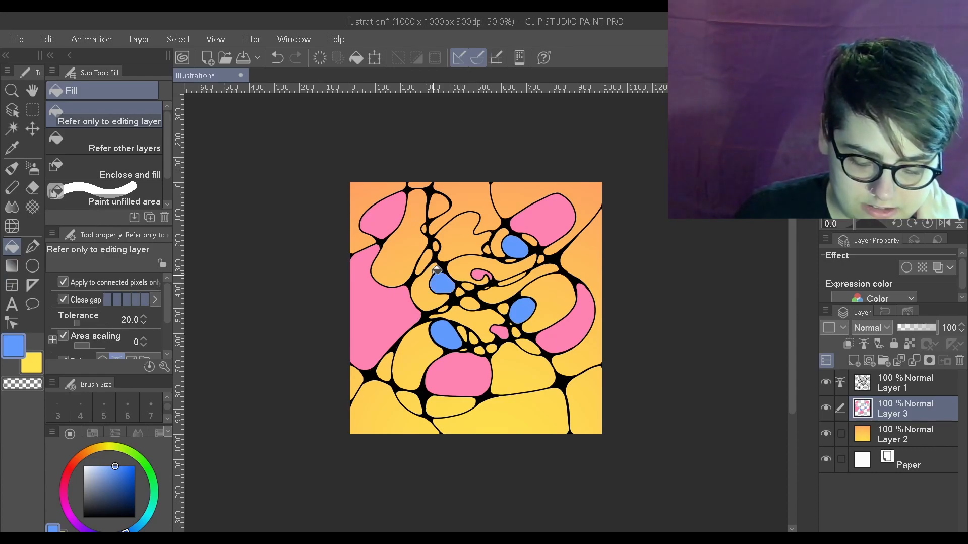
click(445, 198)
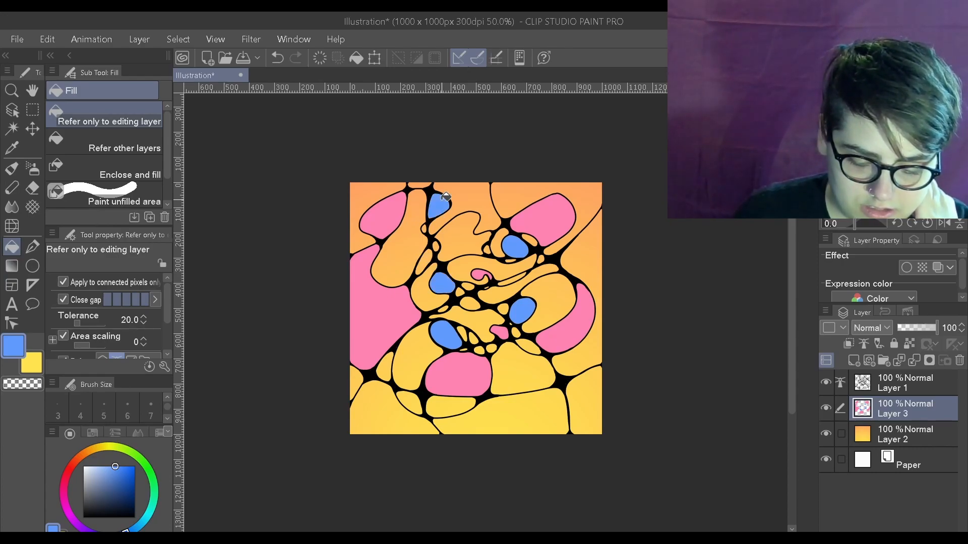
click(535, 348)
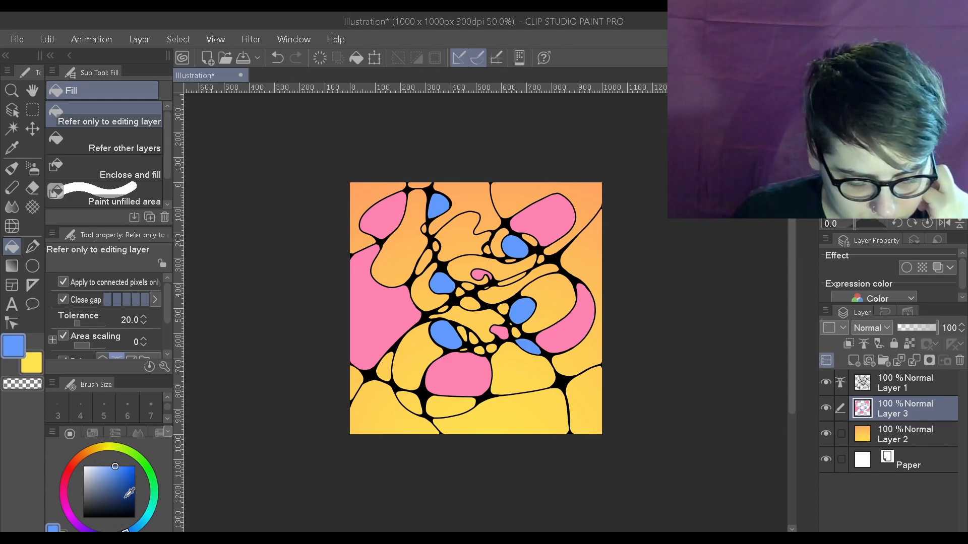
Try filling the large cell at the canvas's bottom edge with orange and undo it.
click(83, 455)
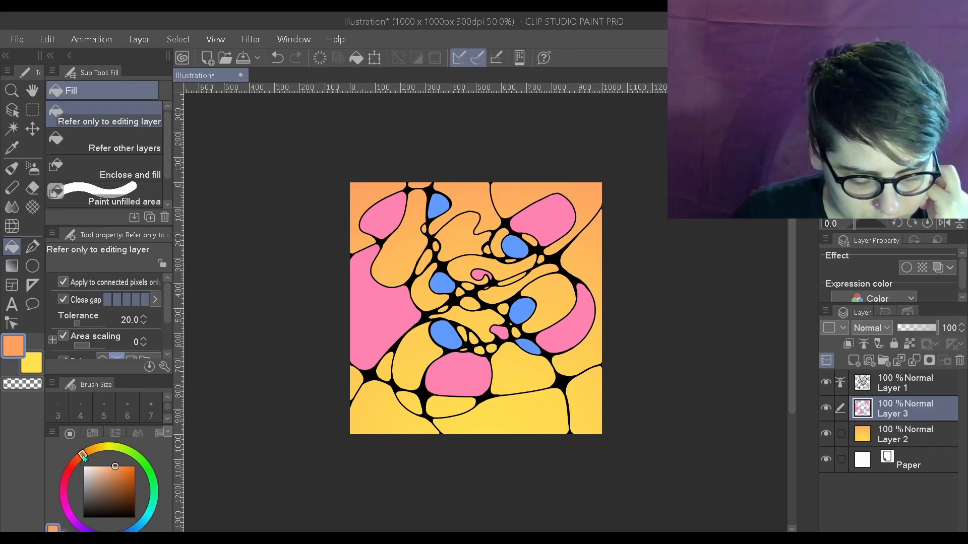
click(541, 420)
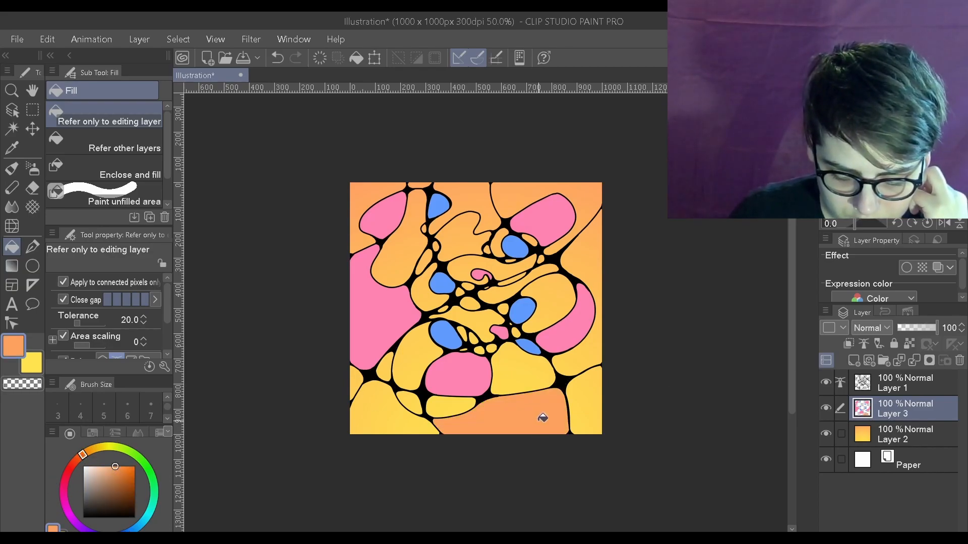
key(ctrl+z)
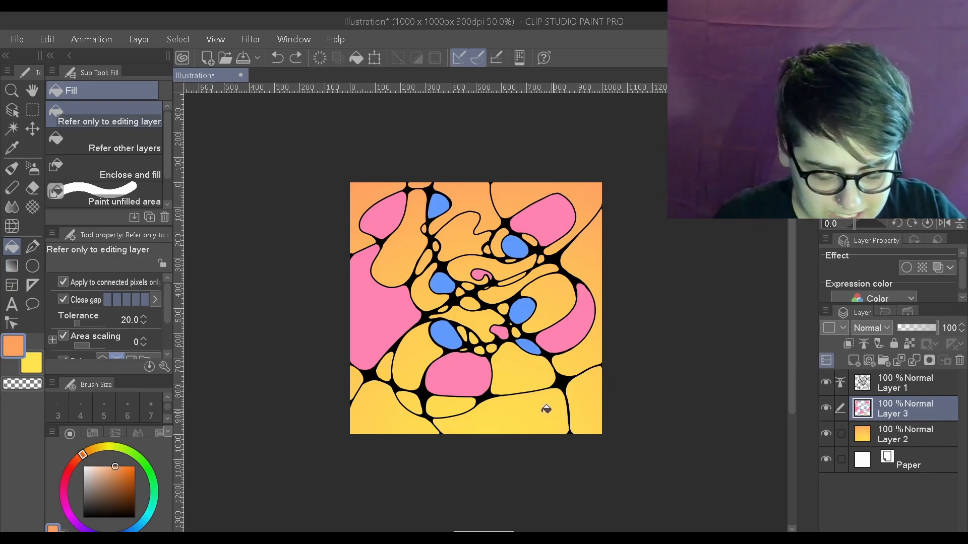
Fill the bottom-edge cell, the area around the upper-right pink lobe, two long left-hand cells and the cell around the central curl with purple.
click(89, 529)
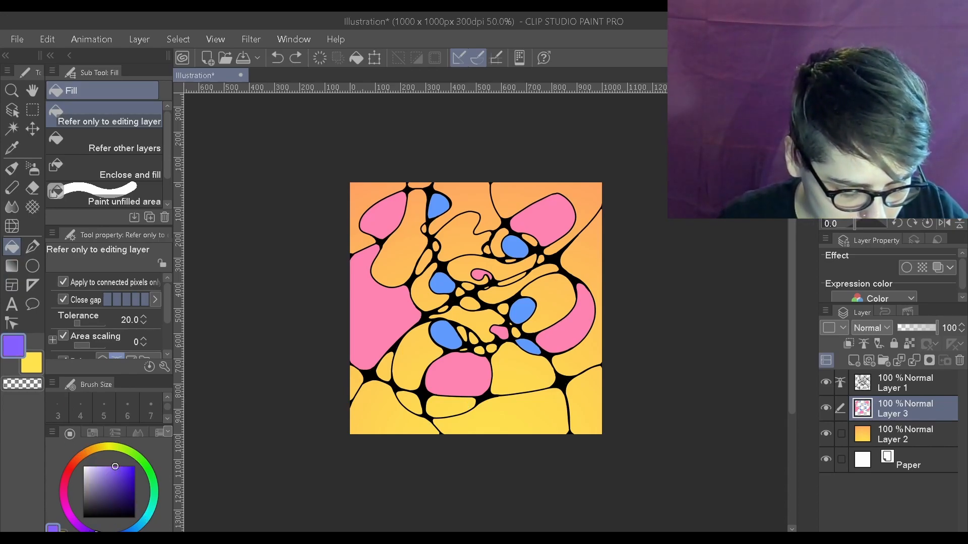
click(540, 416)
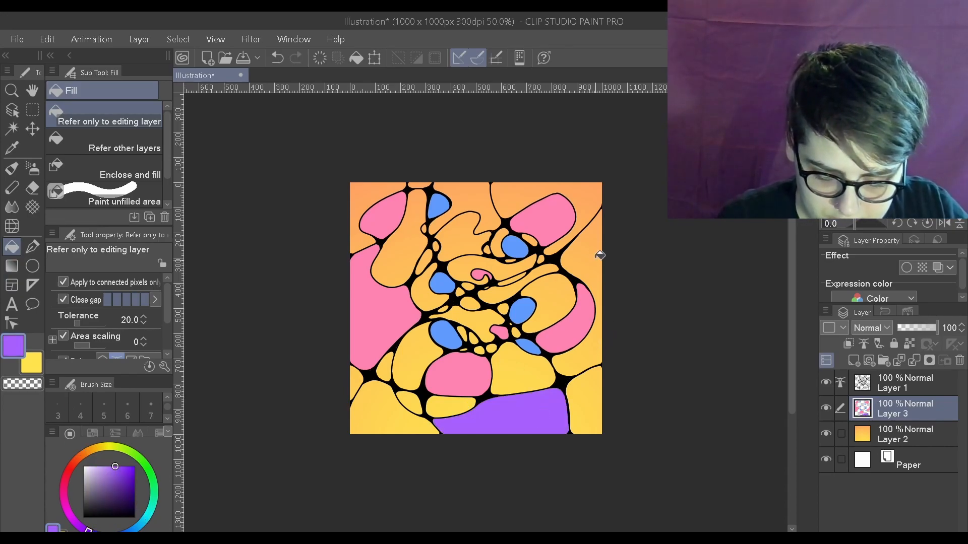
click(586, 209)
click(570, 237)
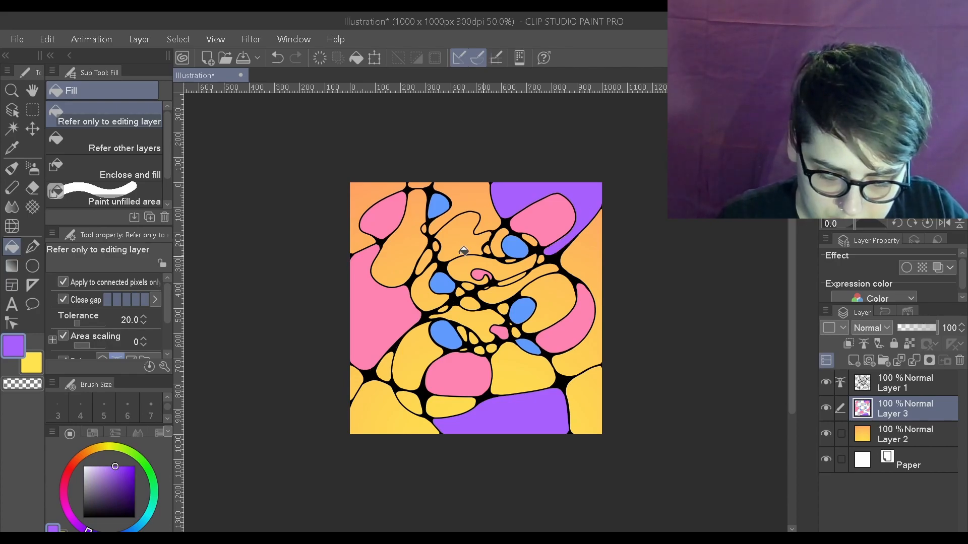
click(408, 256)
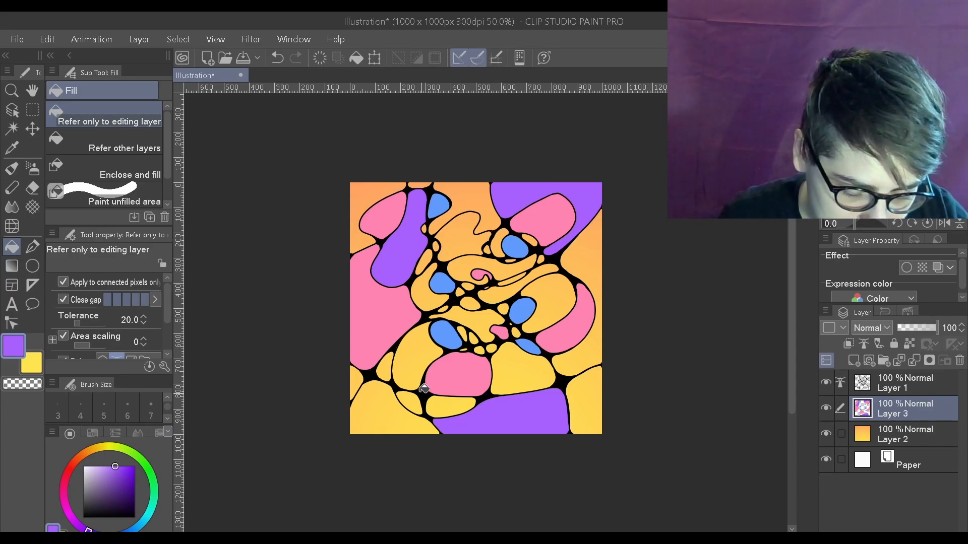
click(426, 357)
click(589, 353)
key(ctrl+z)
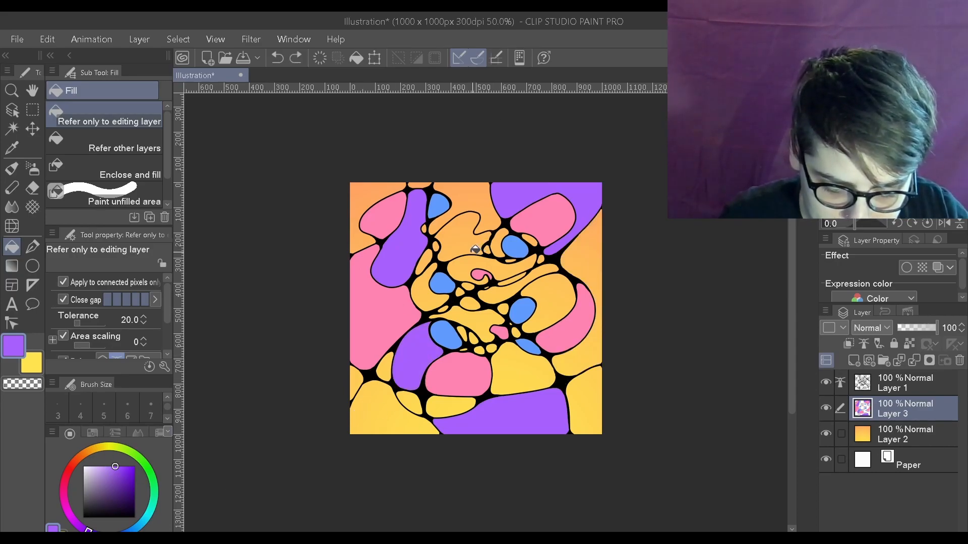
click(465, 265)
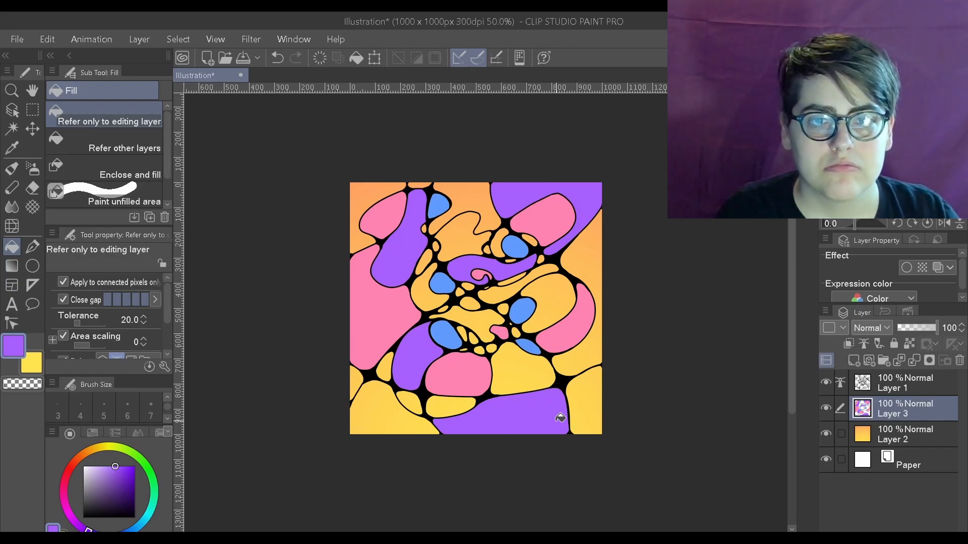
Lock the transparent pixels of Layer 3, which holds the coloured cells.
scroll(494, 454, up, 1)
click(909, 343)
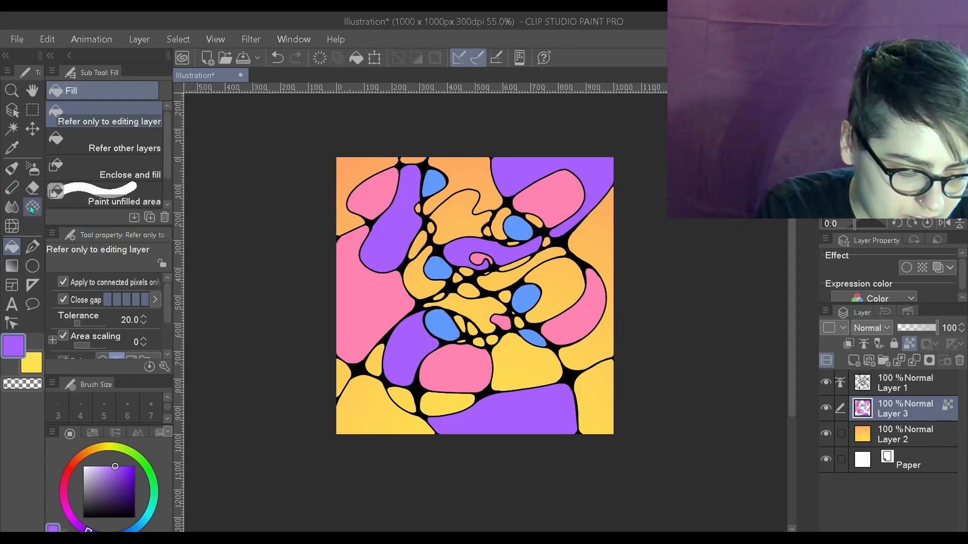
Choose dark purple as the painting colour, try a short Oil paint stroke in the bottom-edge purple cell and undo it.
click(12, 207)
key(b)
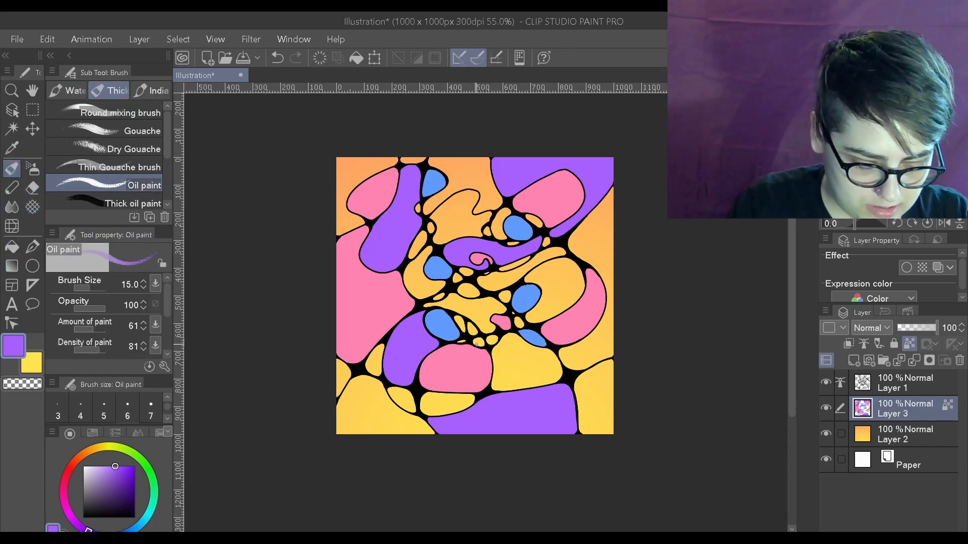
click(122, 488)
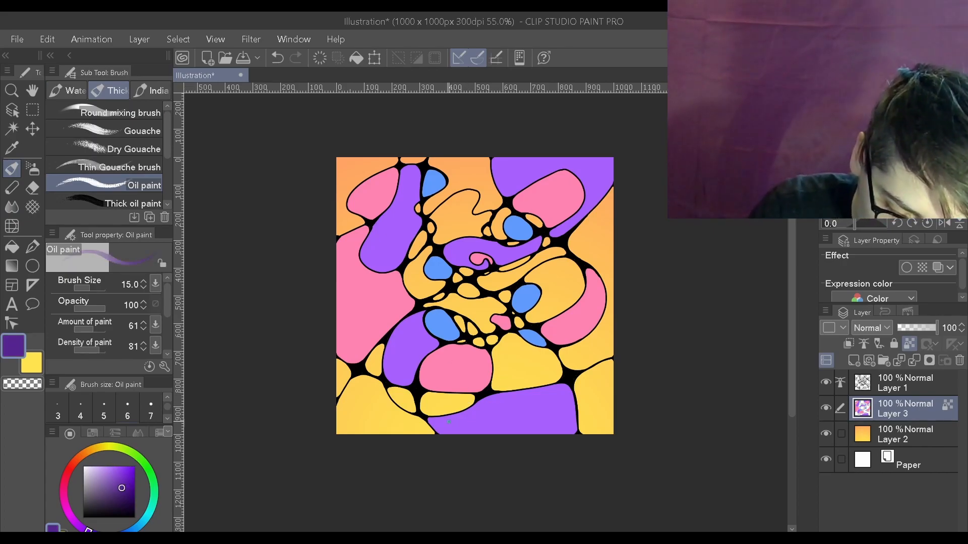
drag(442, 436, 442, 438)
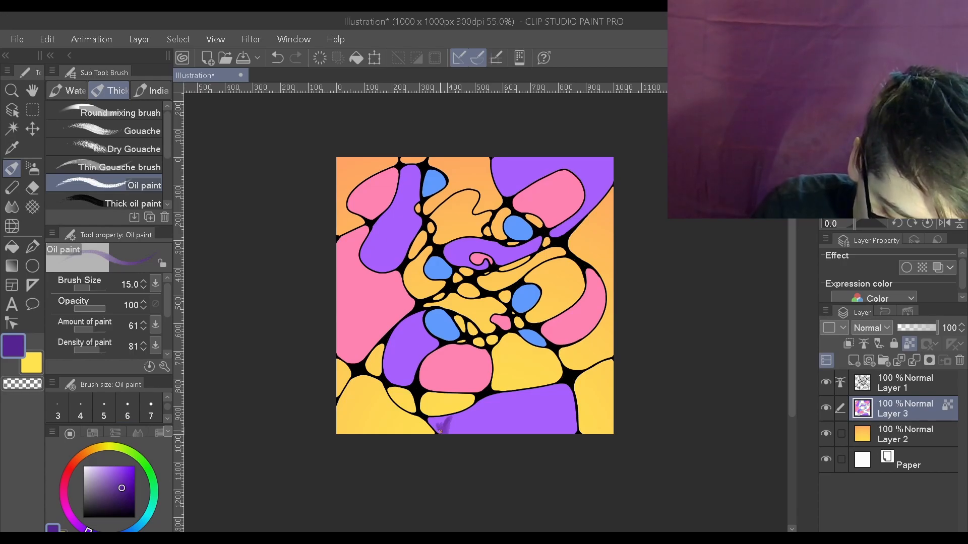
key(ctrl+z)
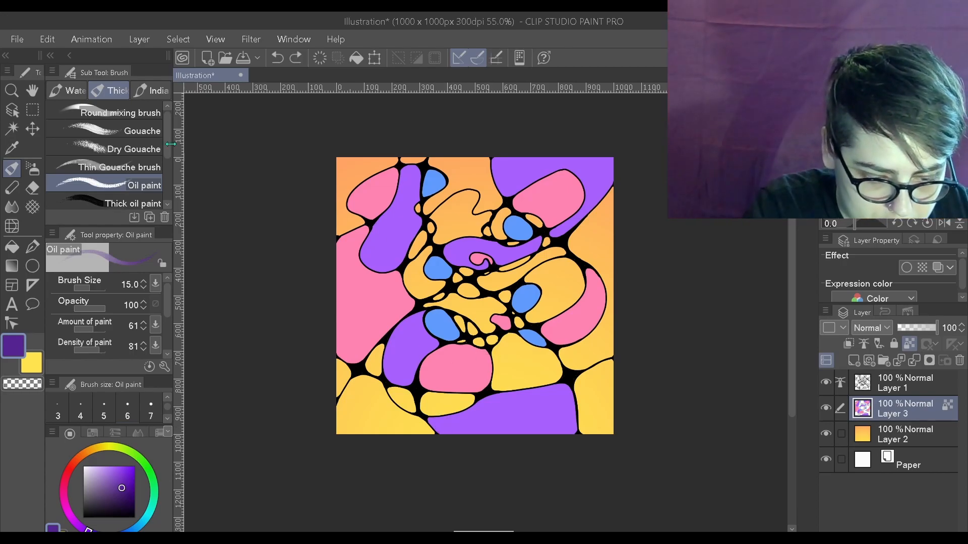
Shade the edges of the bottom-edge purple cell with dark purple, using the Paint and apply brush at size 25.
drag(168, 131, 171, 174)
click(152, 171)
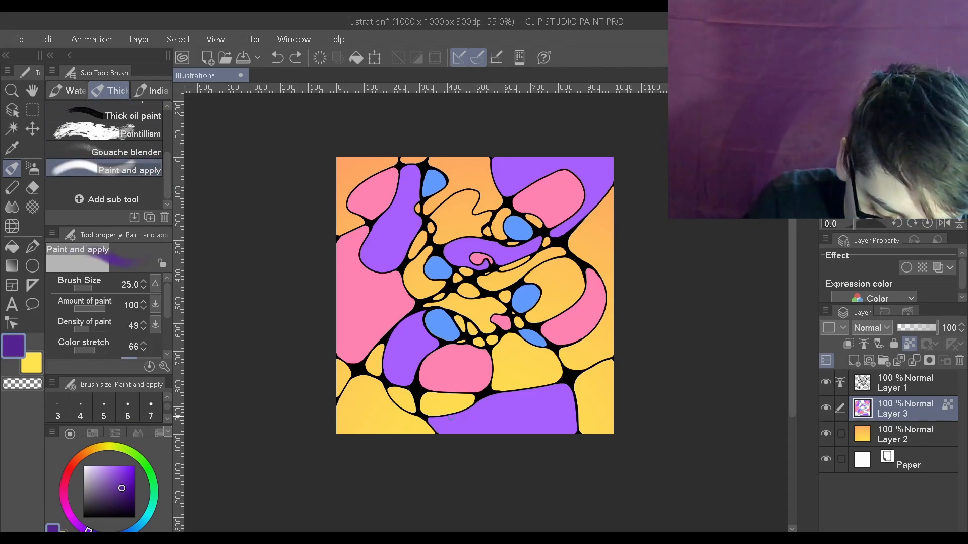
key(ctrl+z)
drag(438, 424, 441, 433)
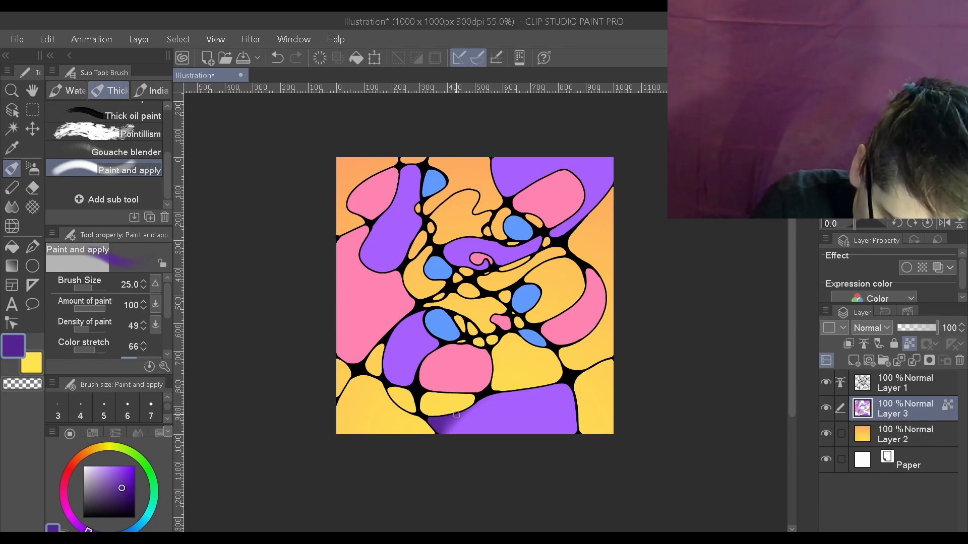
mouse_move(446, 423)
mouse_down()
mouse_move(466, 406)
mouse_move(441, 458)
mouse_move(477, 403)
mouse_move(500, 391)
mouse_move(451, 423)
mouse_move(528, 388)
mouse_move(443, 448)
mouse_move(530, 394)
mouse_move(476, 406)
mouse_move(577, 392)
mouse_move(546, 386)
mouse_move(554, 385)
mouse_move(446, 430)
mouse_move(535, 403)
mouse_move(433, 439)
mouse_move(514, 397)
mouse_move(552, 392)
mouse_move(444, 432)
mouse_move(571, 396)
mouse_up()
drag(504, 397, 443, 420)
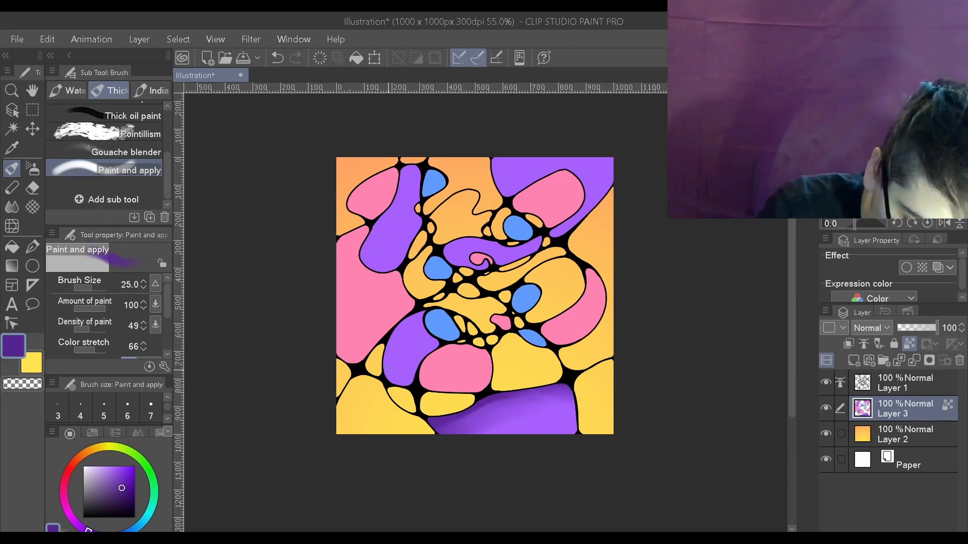
Shade the edges of the lower-left purple cell and the purple area around the upper-right pink lobe with dark purple.
drag(387, 373, 419, 315)
drag(392, 368, 423, 314)
drag(496, 160, 507, 192)
mouse_move(553, 235)
mouse_down()
mouse_move(586, 200)
mouse_move(554, 242)
mouse_move(592, 201)
mouse_move(560, 217)
mouse_move(590, 189)
mouse_move(567, 159)
mouse_move(579, 183)
mouse_move(532, 165)
mouse_move(588, 199)
mouse_move(577, 174)
mouse_up()
alt+click(576, 204)
alt+click(594, 194)
key(ctrl+z)
alt+click(569, 222)
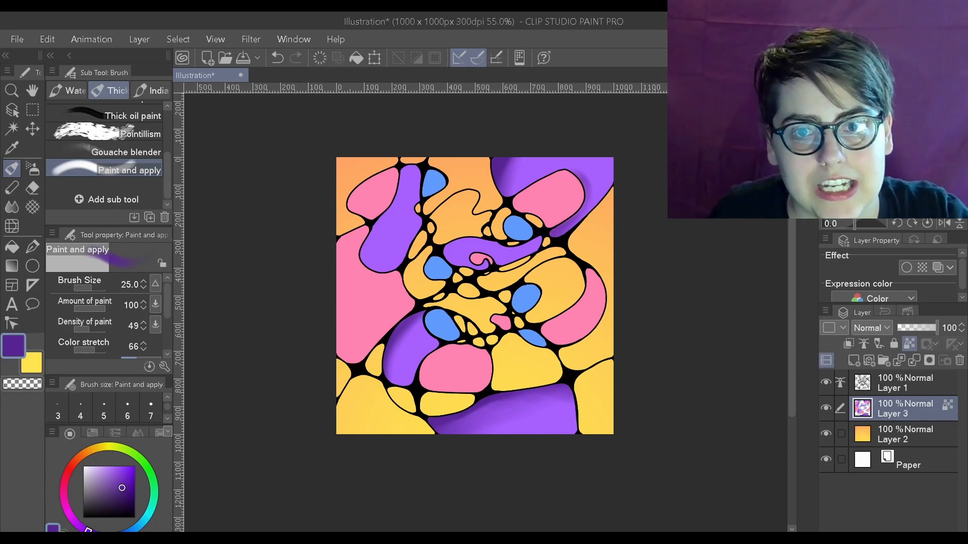
Shade the edges of the long upper-left purple cell and the purple cell around the central curl with dark purple.
drag(405, 185, 416, 173)
drag(419, 217, 418, 230)
mouse_move(455, 264)
mouse_down()
mouse_move(469, 241)
mouse_move(492, 245)
mouse_up()
Blend the purple, pink and blue cells softly into the orange-yellow areas with large Paint and apply strokes at brush size 120.
key(c)
mouse_move(380, 318)
mouse_down()
mouse_move(418, 250)
mouse_move(370, 369)
mouse_move(446, 310)
mouse_up()
mouse_move(586, 277)
mouse_down()
mouse_move(544, 242)
mouse_move(573, 214)
mouse_up()
mouse_move(479, 391)
mouse_down()
mouse_move(517, 369)
mouse_move(521, 353)
mouse_up()
drag(563, 396, 584, 384)
key(c)
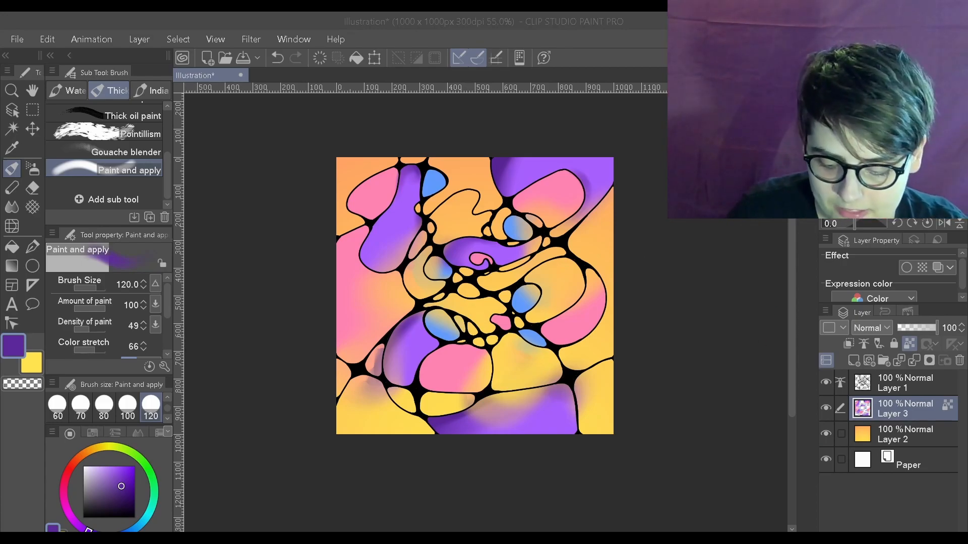
Set up the Turnip pen with white on Layer 1, which holds the line art, and lock that layer's transparent pixels.
click(905, 388)
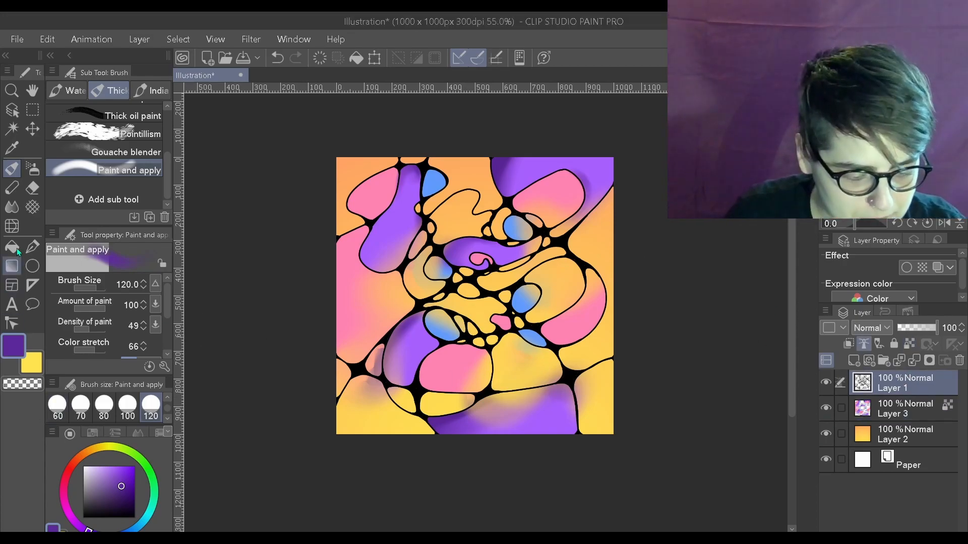
click(31, 252)
click(83, 466)
click(151, 404)
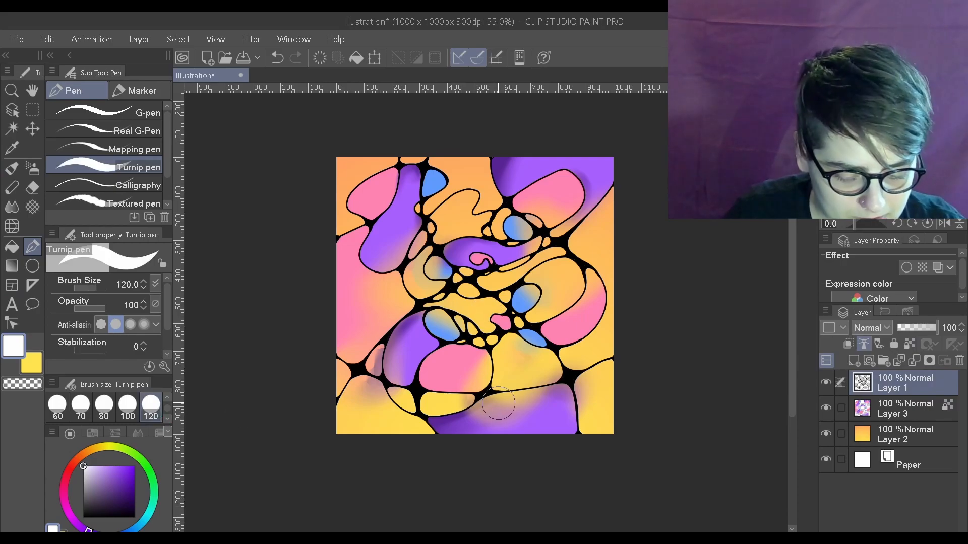
click(909, 344)
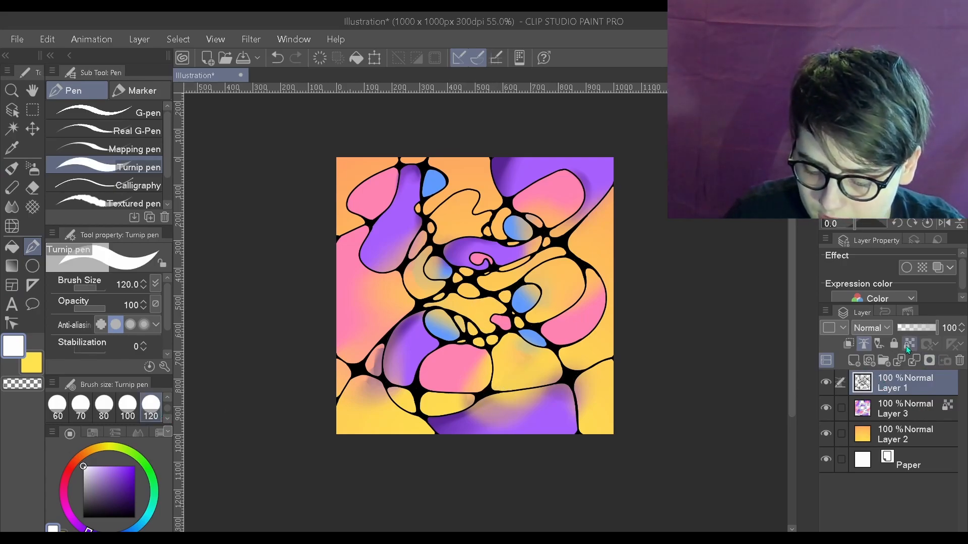
Recolour all the black line art on Layer 1 white with the Turnip pen at brush size 2000.
key(ctrl+minus)
scroll(157, 409, down, 3)
click(151, 406)
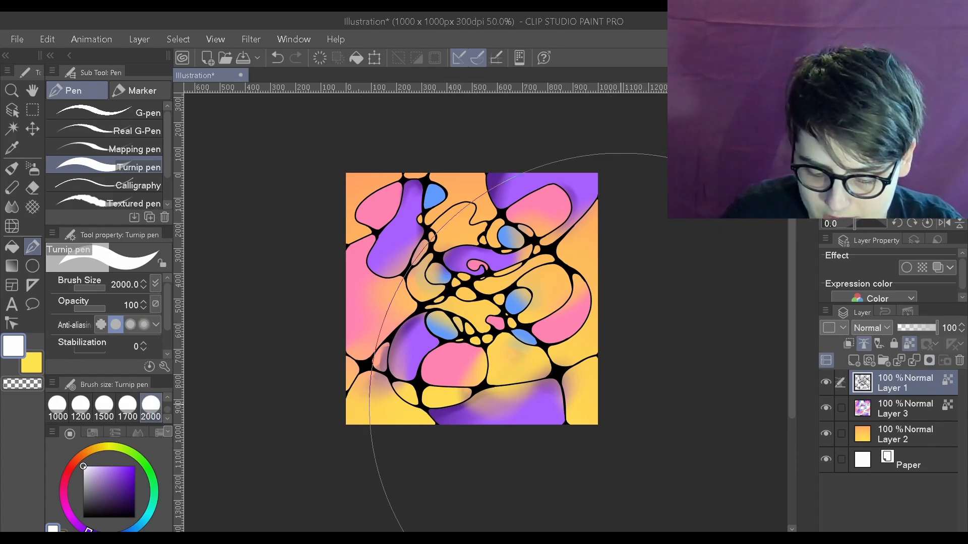
drag(622, 404, 580, 283)
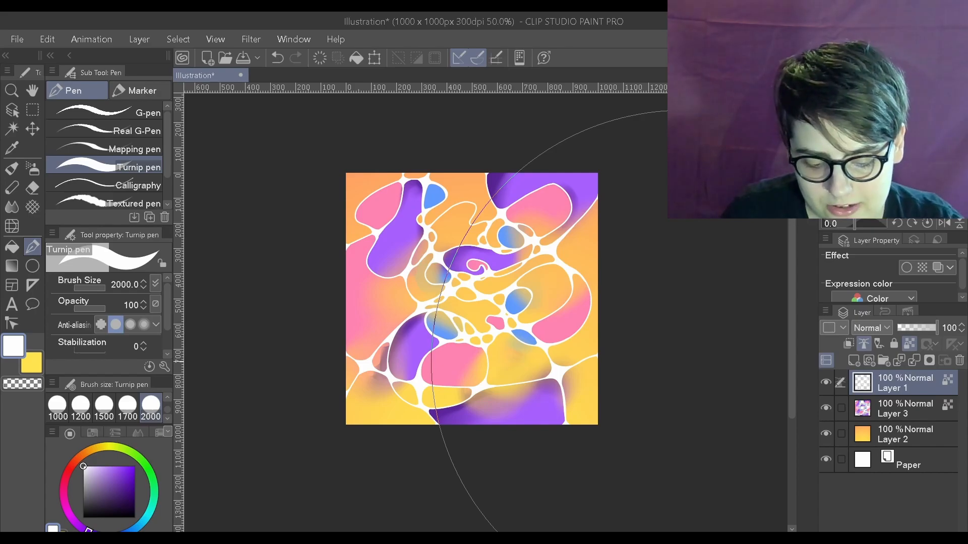
key(ctrl+plus)
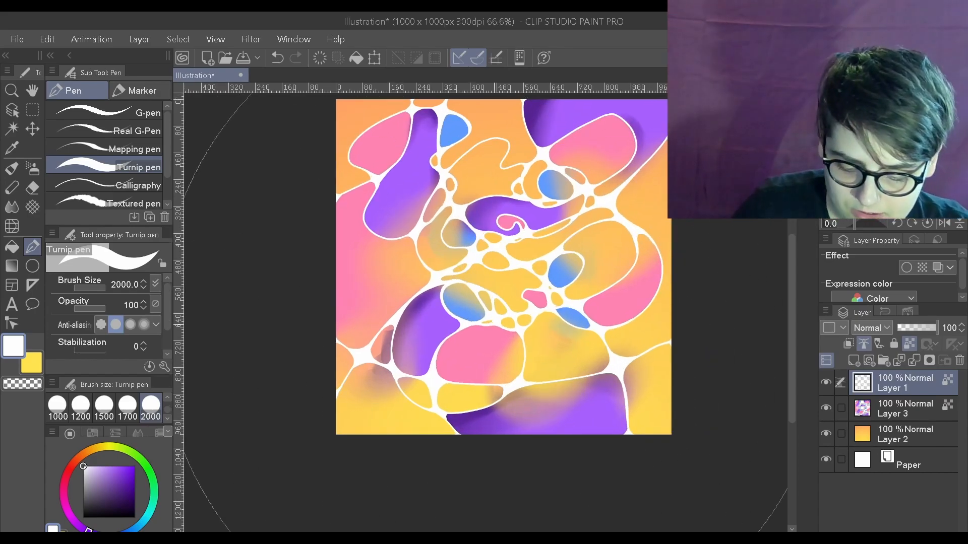
Make Layer 3 active and set up the Blend tool with a brush size of 25.
click(878, 411)
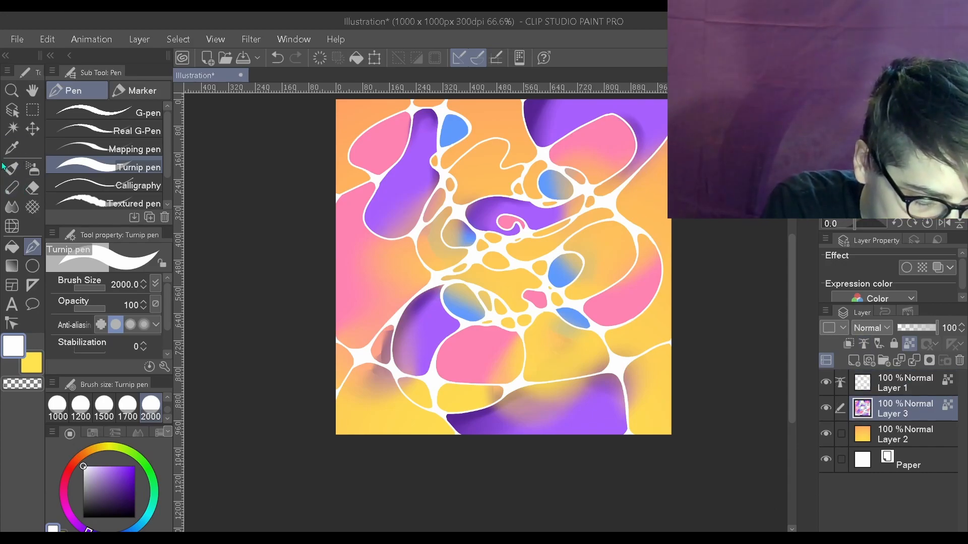
click(15, 264)
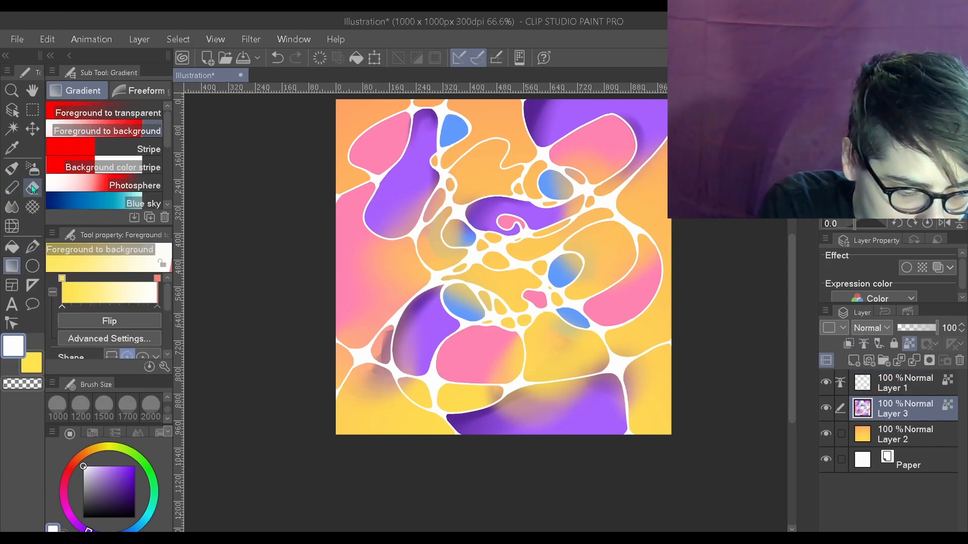
click(12, 207)
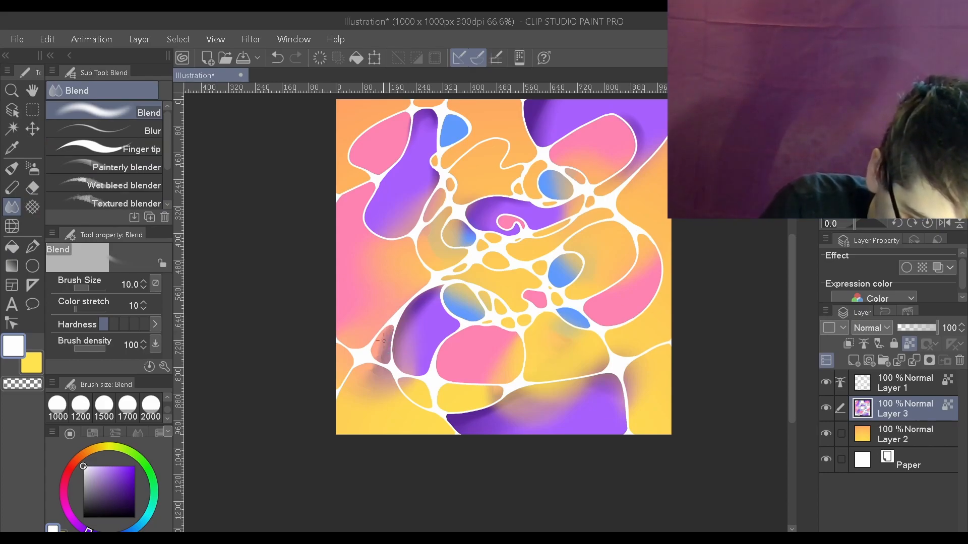
click(151, 406)
scroll(168, 402, up, 5)
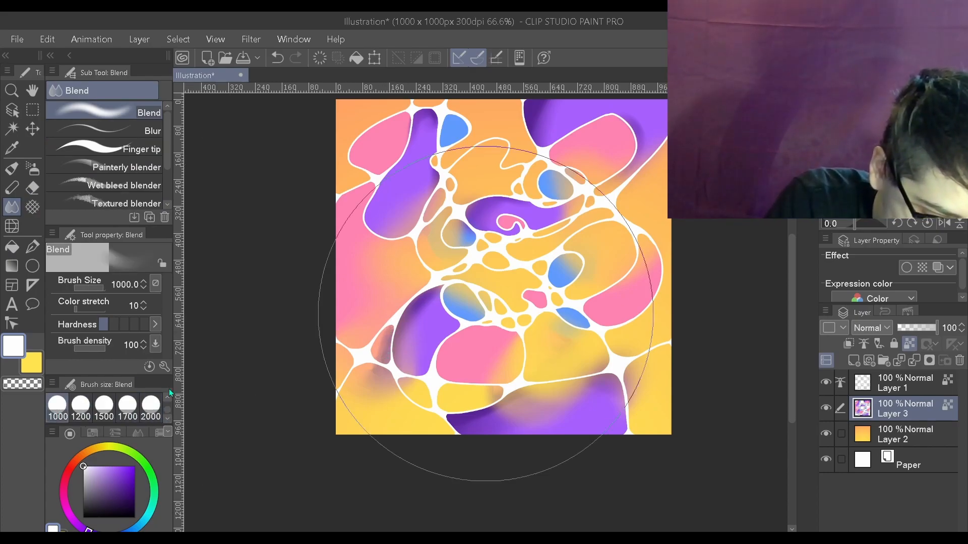
scroll(168, 402, up, 4)
click(81, 405)
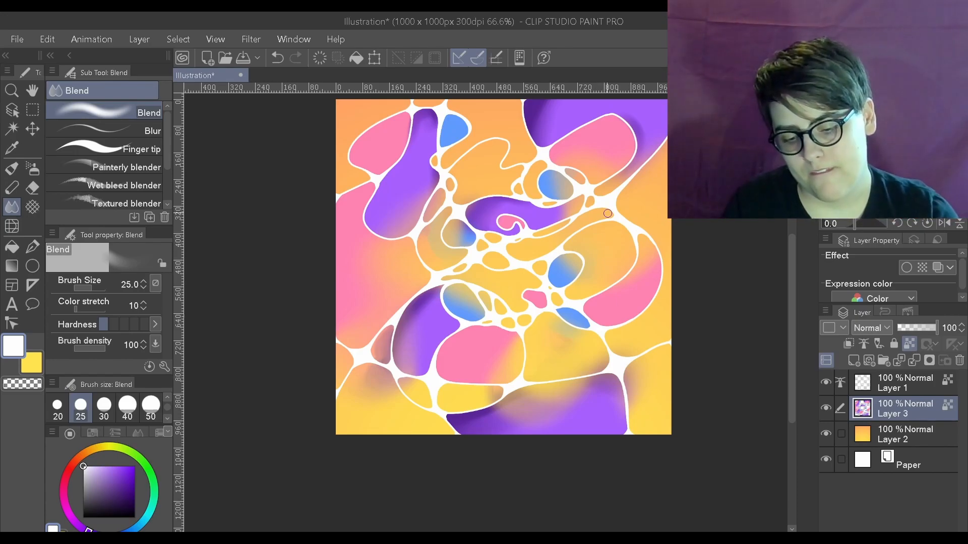
scroll(600, 154, down, 1)
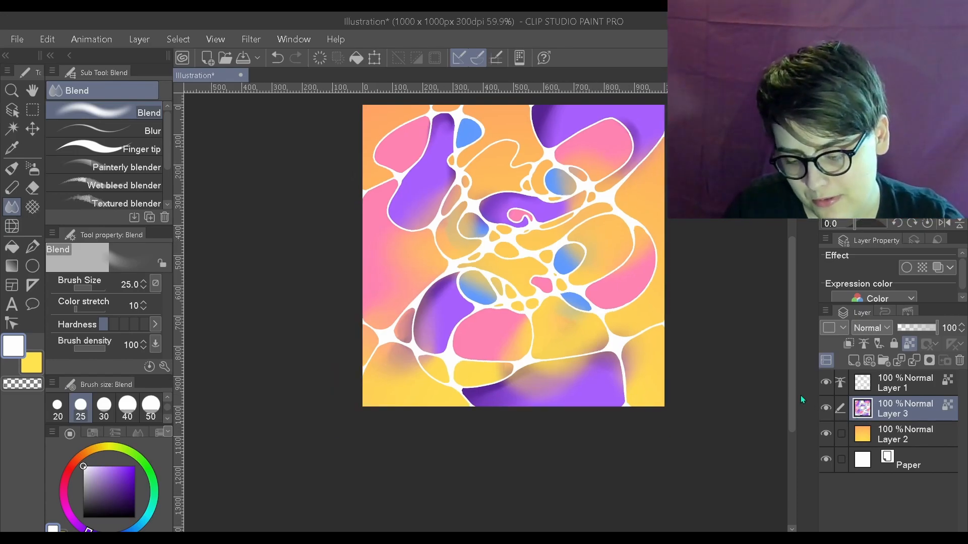
scroll(742, 406, up, 2)
scroll(675, 273, right, 1)
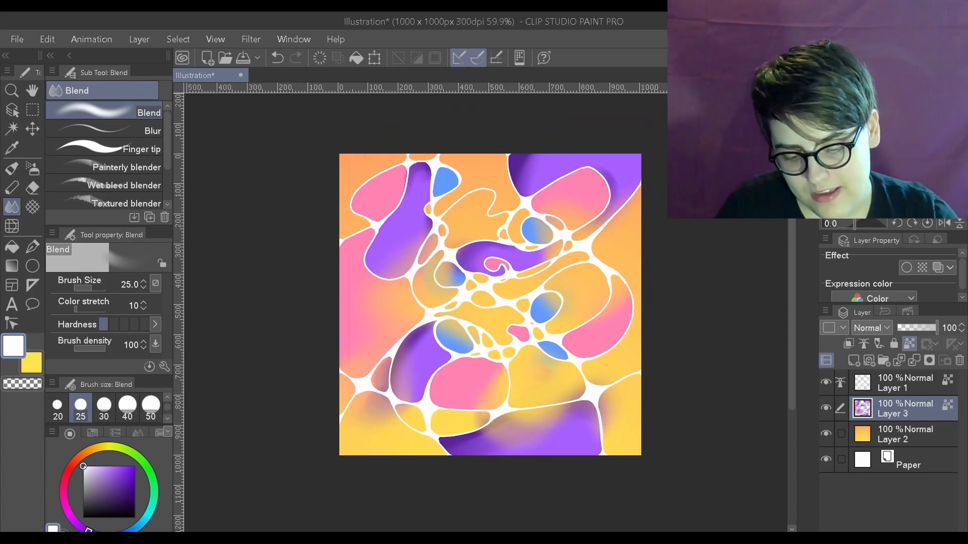